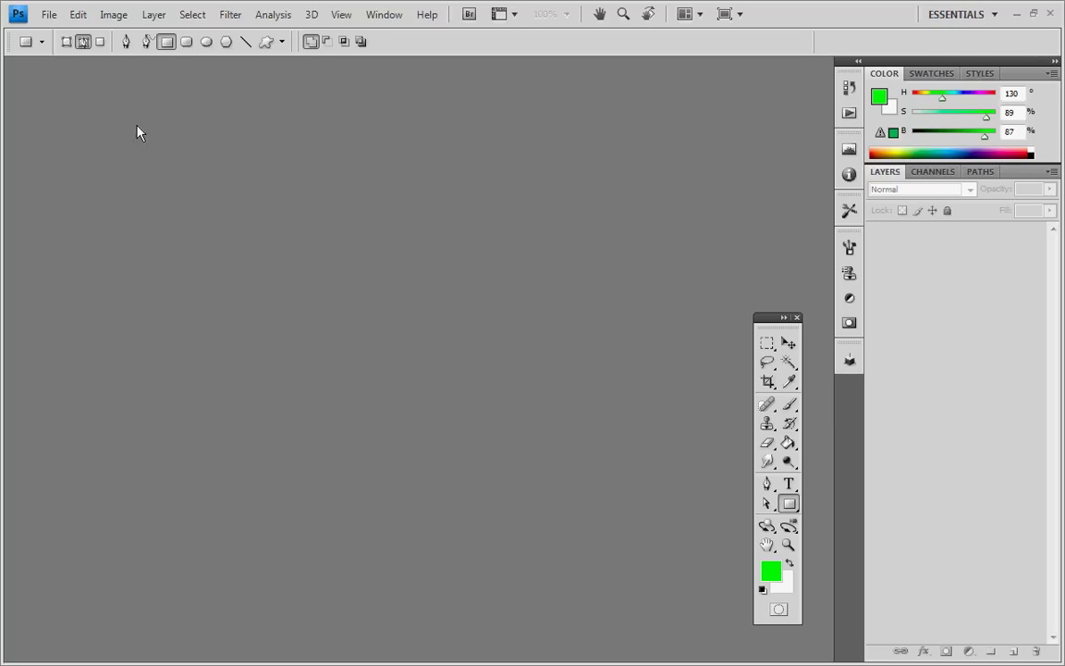
Create a new white RGB document, 2560 × 1920 pixels at 72 ppi
{"action": "left_click", "coordinate": [49, 16]}
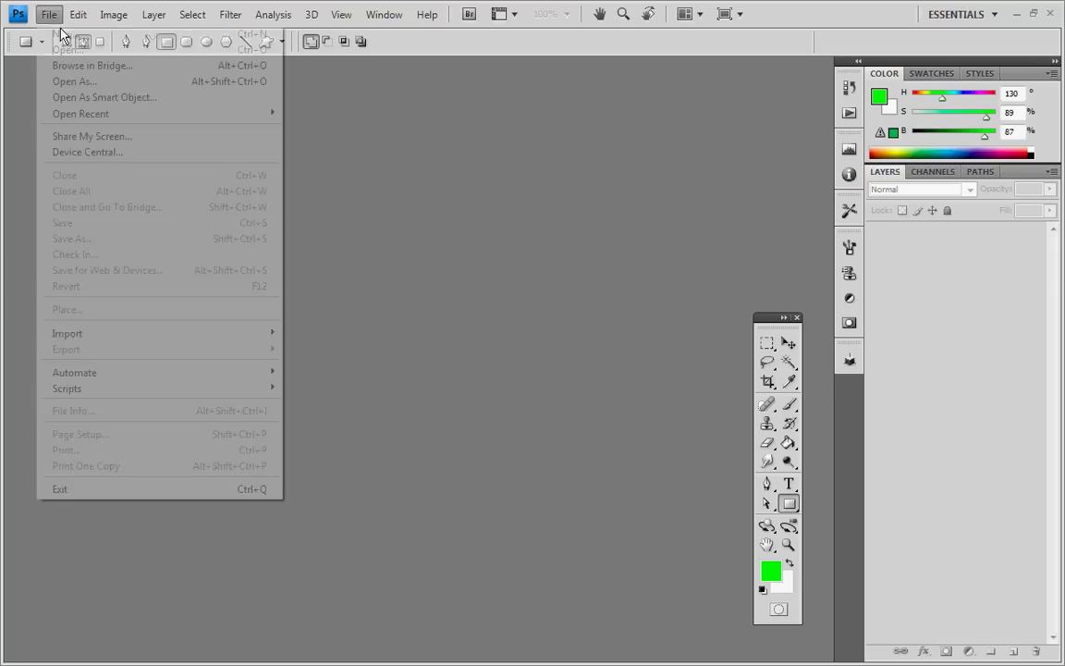
{"action": "left_click", "coordinate": [66, 33]}
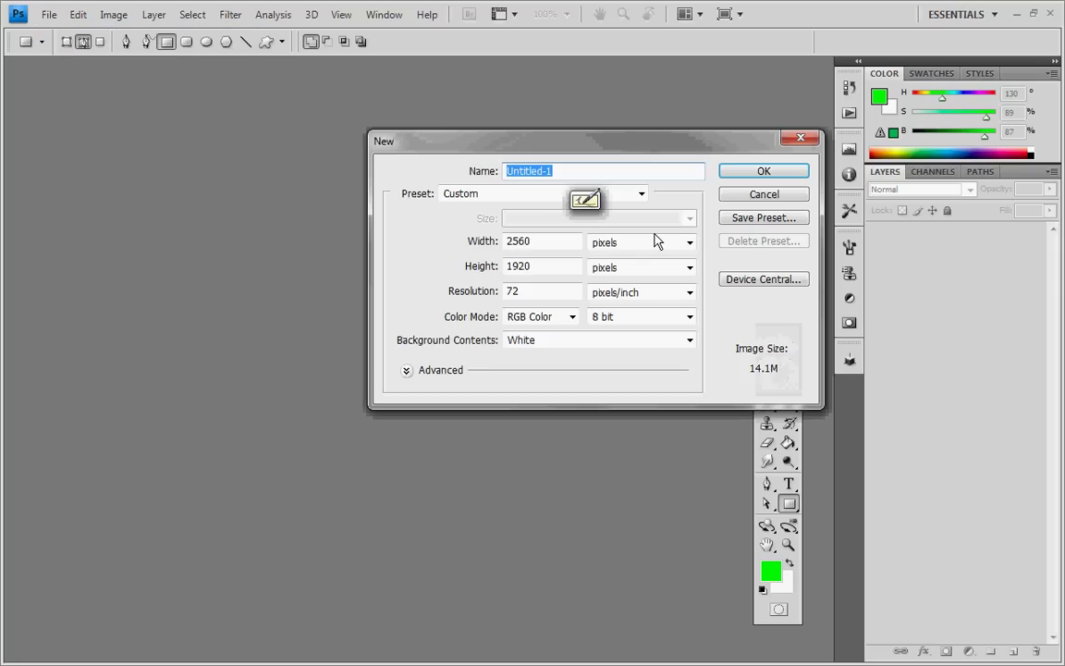
{"action": "left_click", "coordinate": [756, 173]}
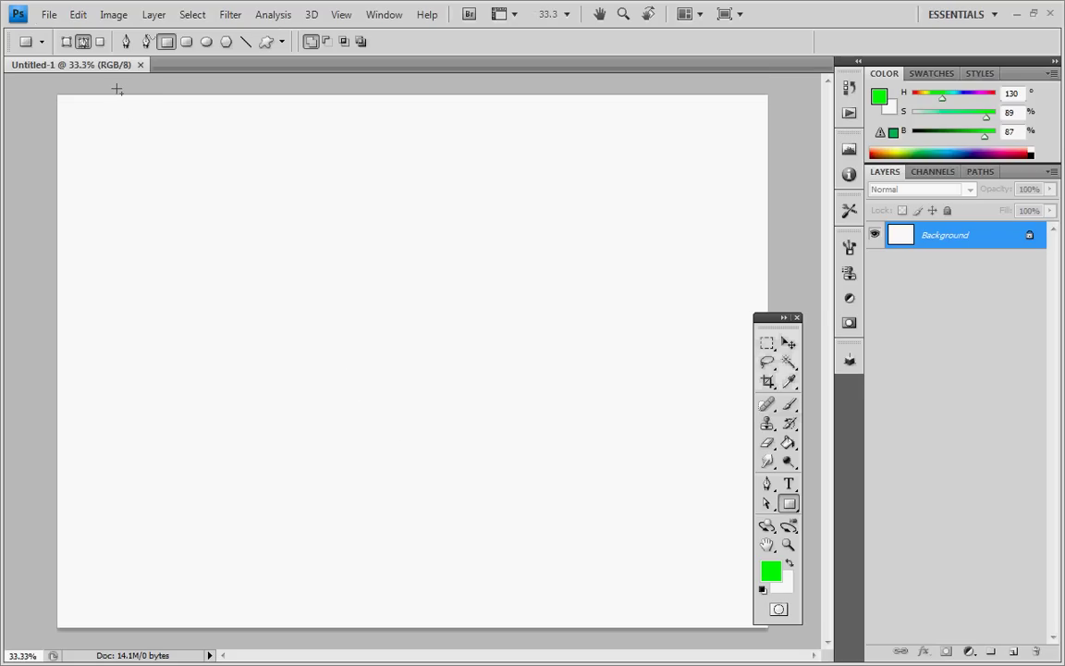
Switch to the Paths panel and run the Perspective Grids script from File > Scripts
{"action": "left_click", "coordinate": [978, 172]}
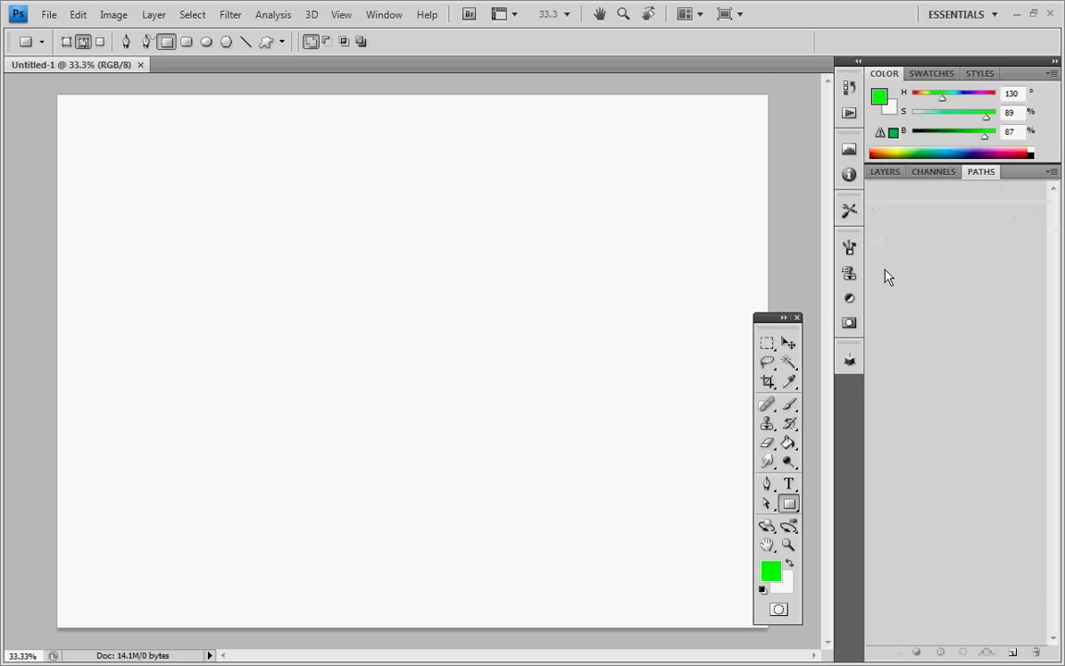
{"action": "left_click", "coordinate": [51, 16]}
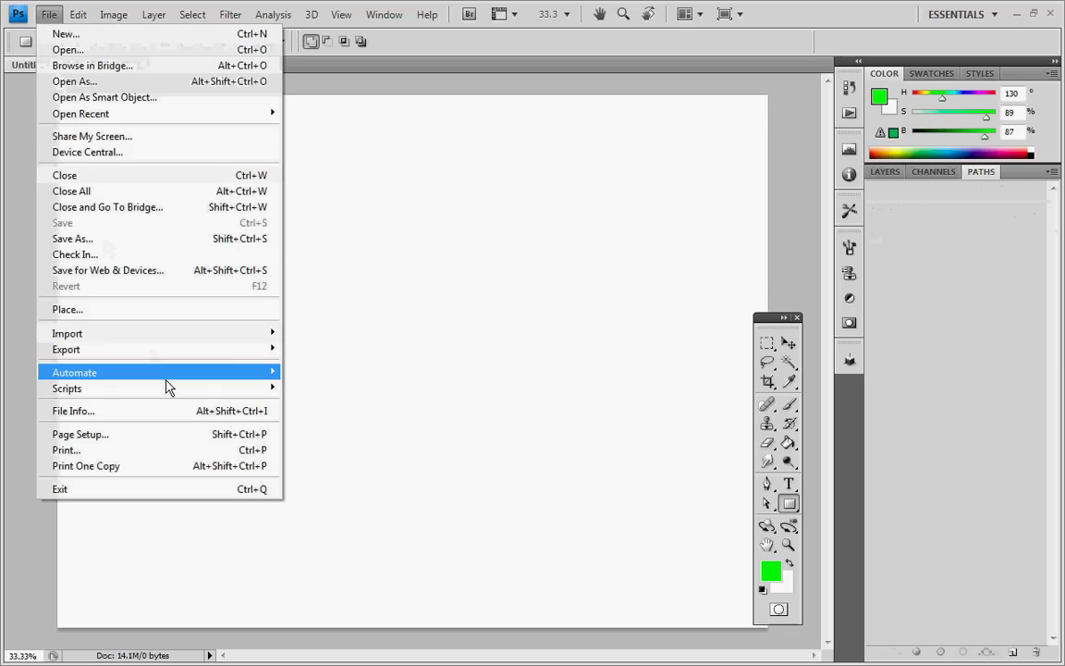
{"action": "mouse_move", "coordinate": [246, 385]}
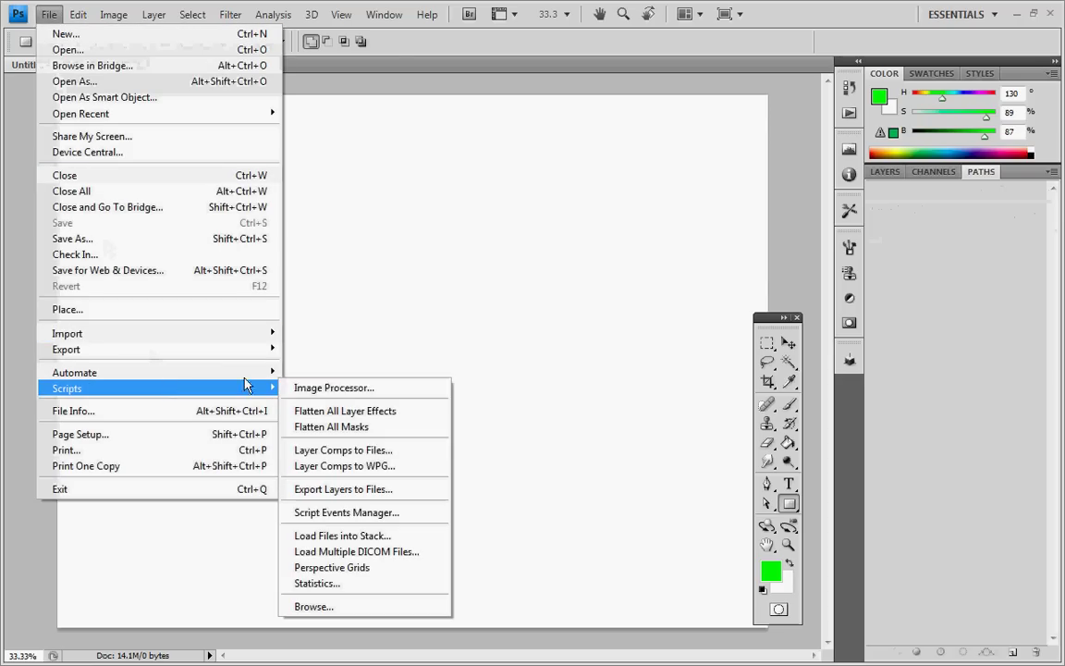
{"action": "left_click", "coordinate": [394, 572]}
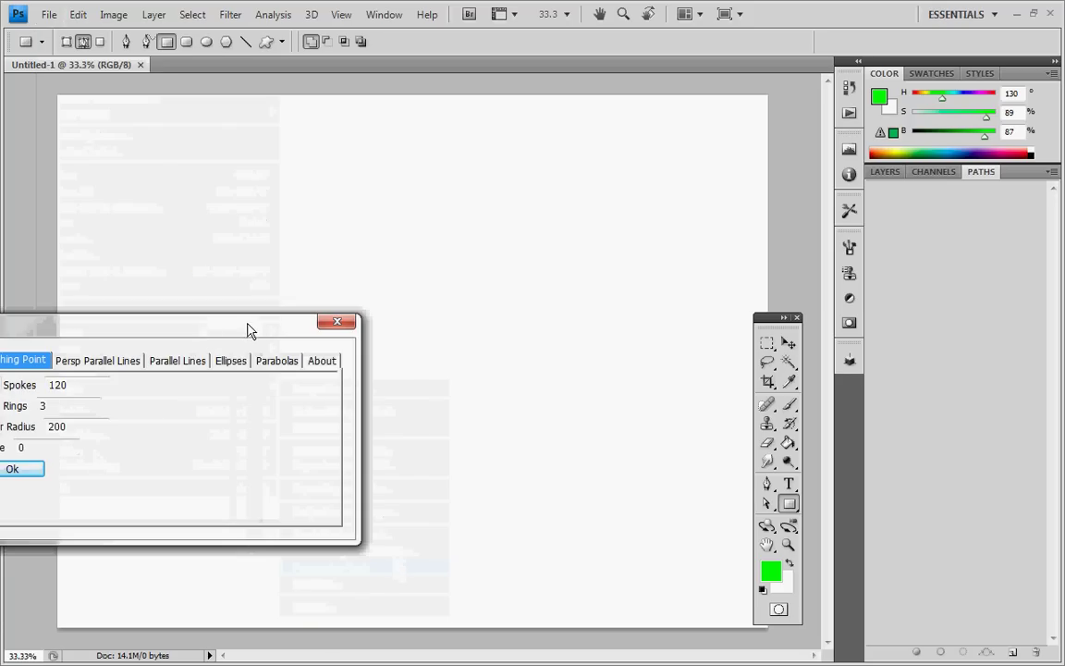
Move the Perspective Grids dialog onto the canvas and review its Persp Parallel Lines, Parallel Lines, Ellipses and Parabolas tabs
{"action": "left_click_drag", "start_coordinate": [247, 330], "coordinate": [584, 242]}
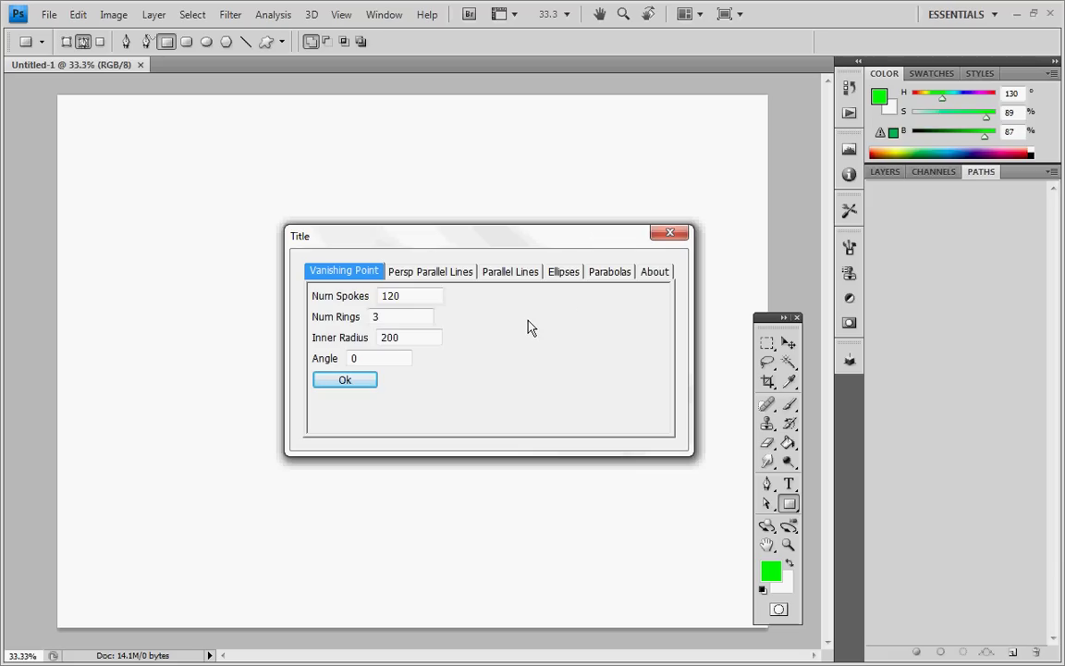
{"action": "left_click", "coordinate": [445, 273]}
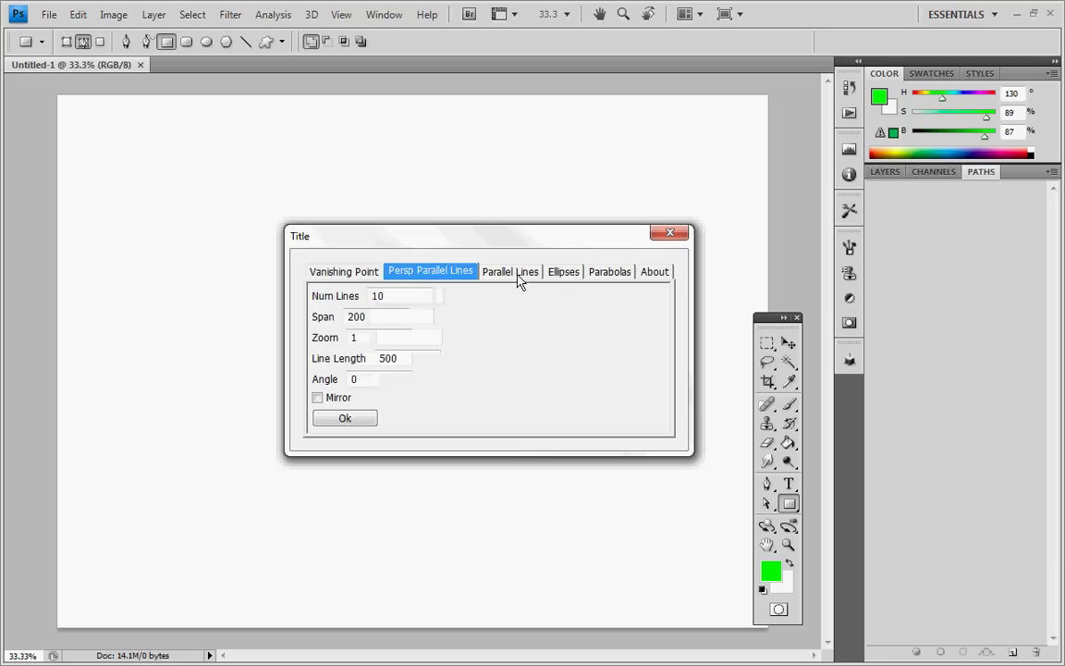
{"action": "left_click", "coordinate": [514, 274]}
{"action": "left_click", "coordinate": [562, 273]}
{"action": "left_click", "coordinate": [610, 273]}
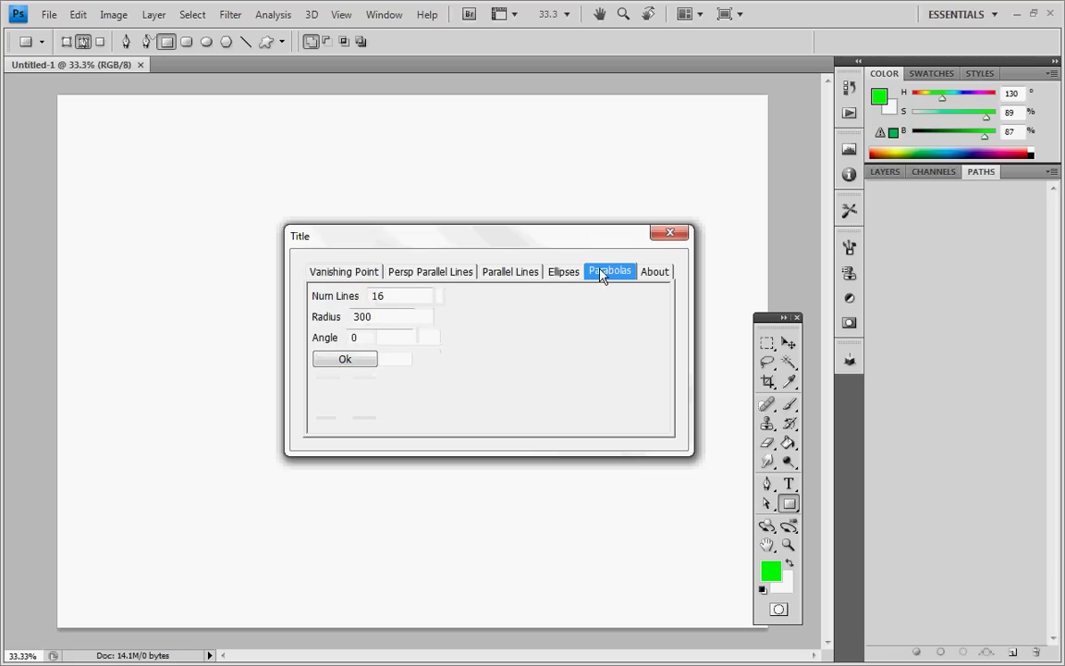
{"action": "left_click", "coordinate": [349, 274]}
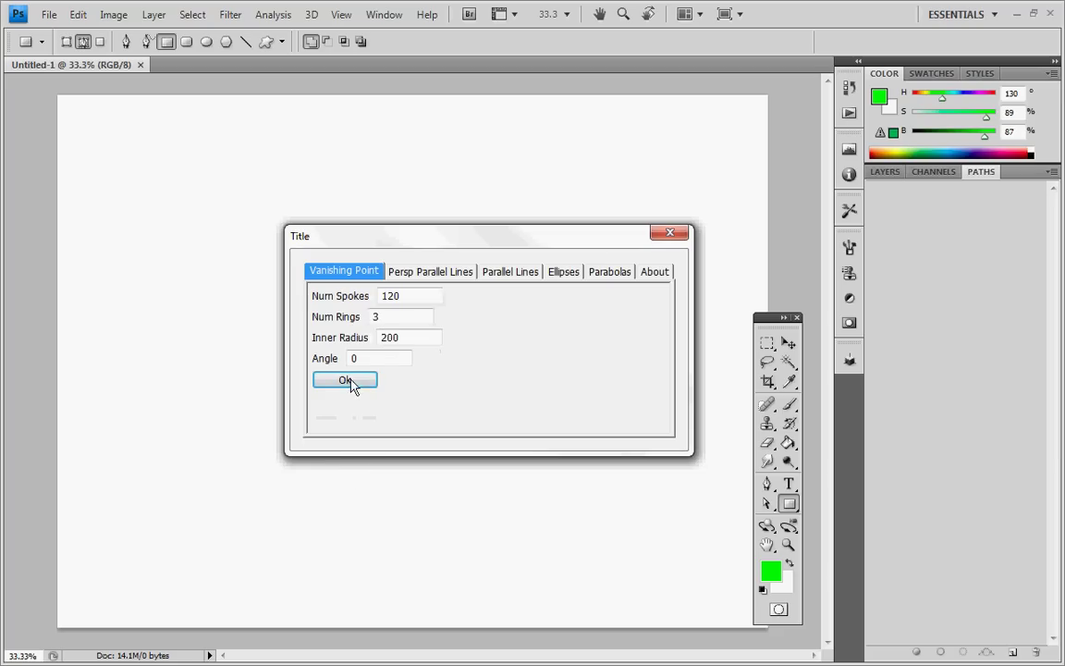
Set Num Rings to 4 on the Vanishing Point tab and generate the grid
{"action": "double_click", "coordinate": [395, 316]}
{"action": "type", "text": "4"}
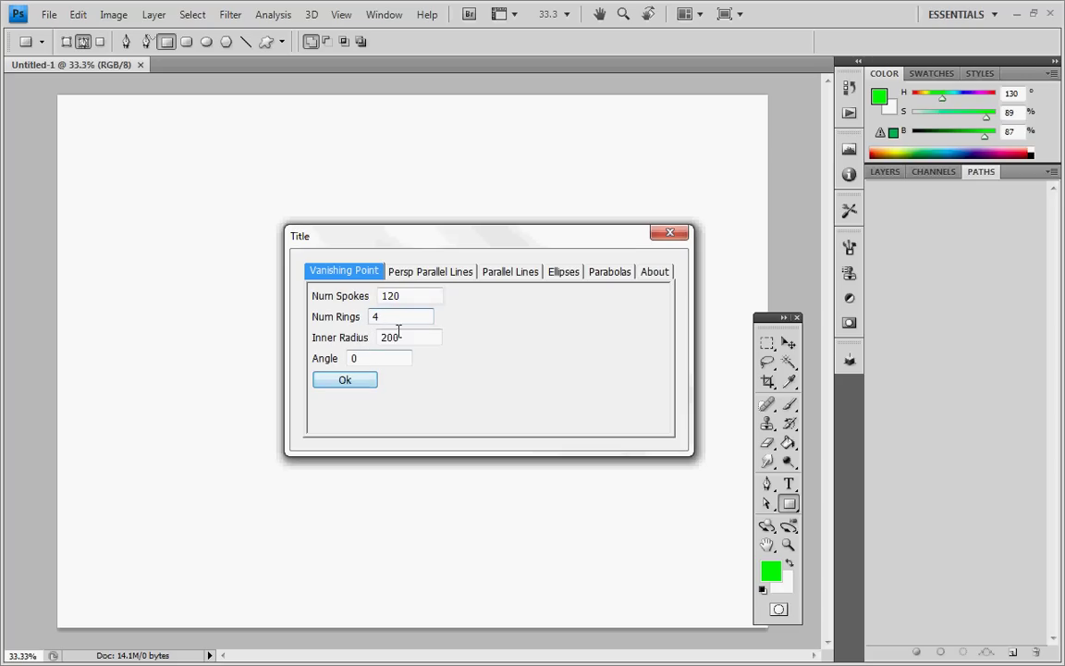
{"action": "left_click", "coordinate": [407, 337]}
{"action": "left_click", "coordinate": [359, 383]}
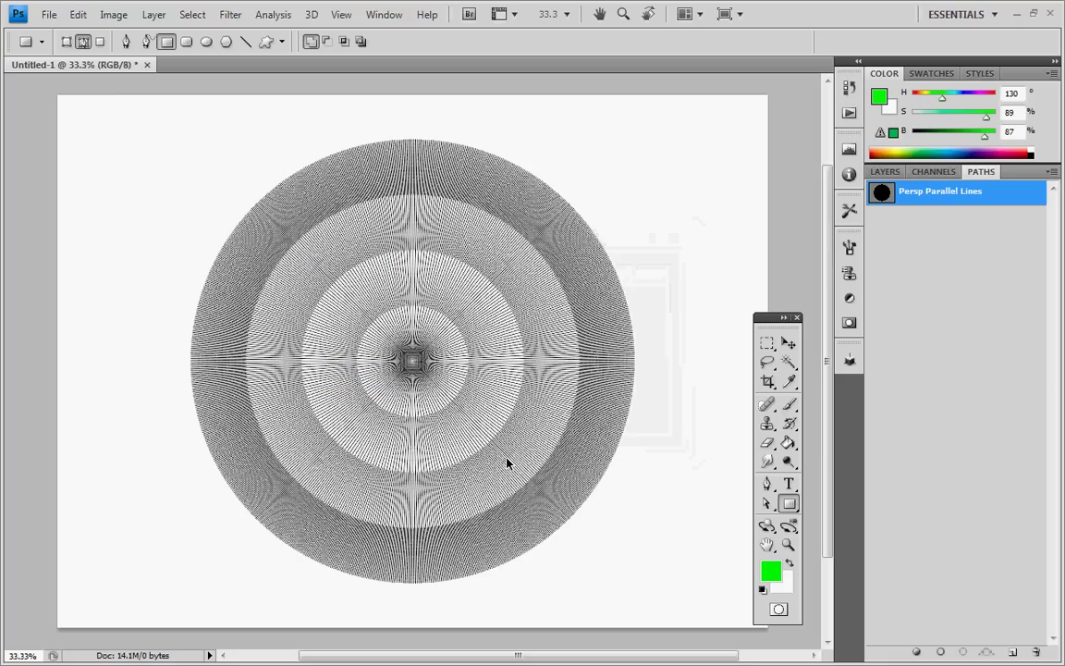
Zoom in to inspect the radiating grid lines, then zoom out to 16.7%
{"action": "key", "text": "ctrl+plus"}
{"action": "key", "text": "ctrl+plus"}
{"action": "key", "text": "ctrl+plus"}
{"action": "key", "text": "ctrl+plus"}
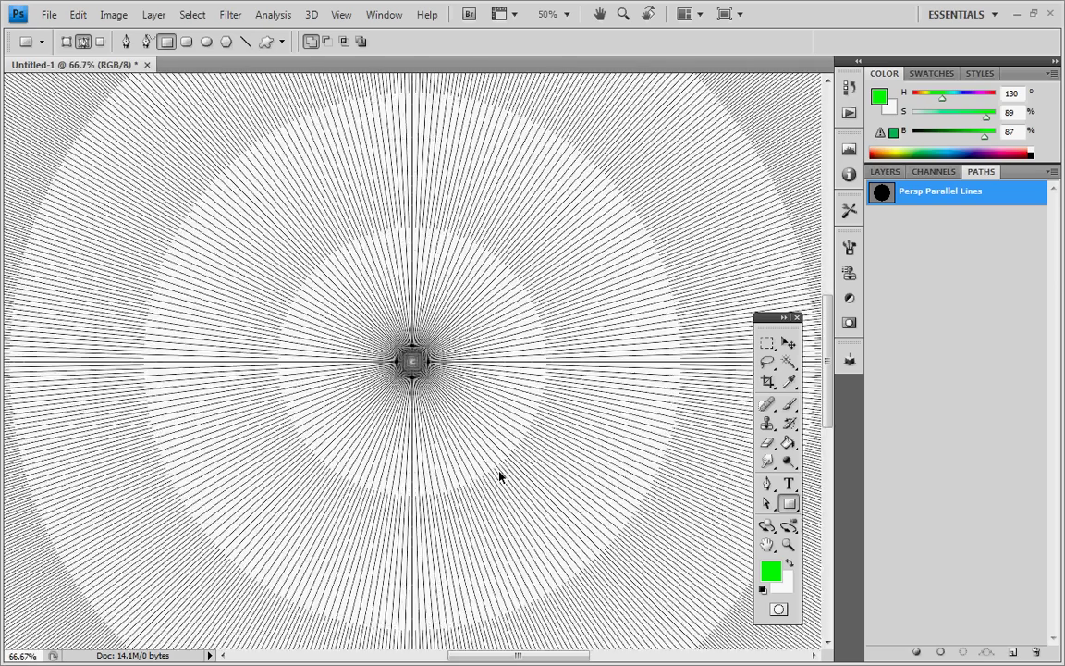
{"action": "key", "text": "ctrl+minus"}
{"action": "key", "text": "ctrl+minus"}
{"action": "key", "text": "ctrl+minus"}
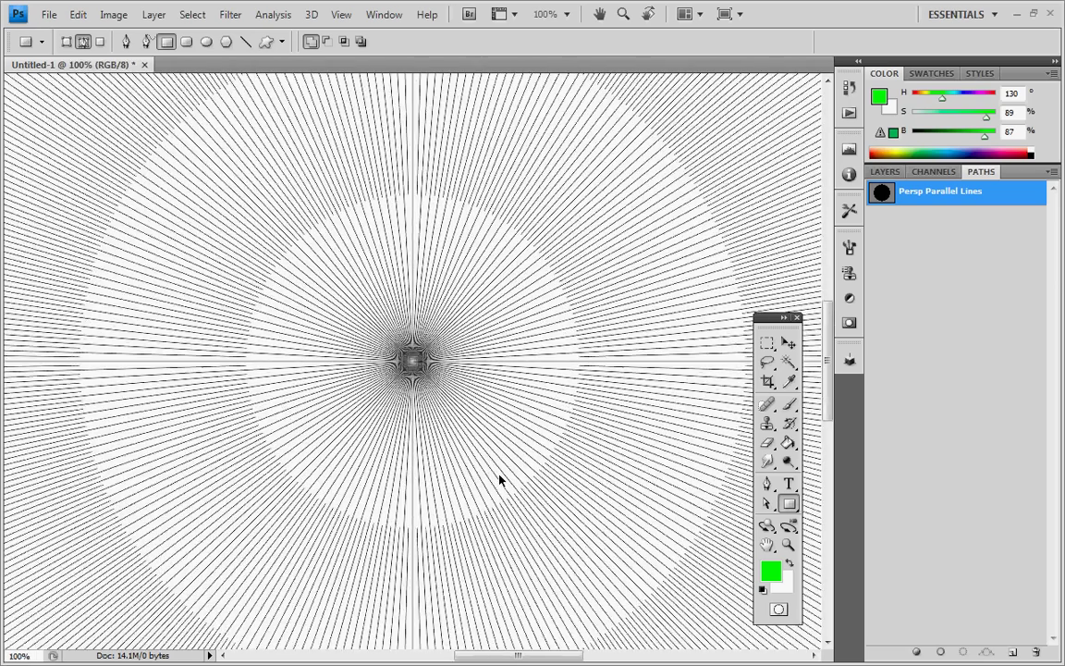
{"action": "key", "text": "ctrl+minus"}
{"action": "key", "text": "ctrl+minus"}
{"action": "key", "text": "ctrl+minus"}
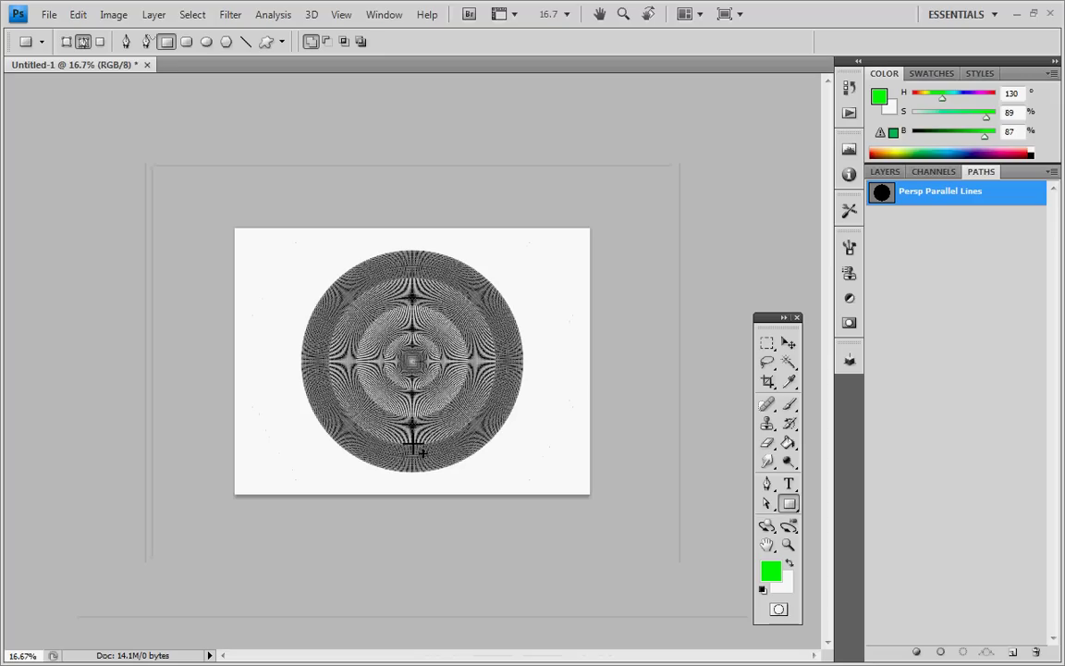
Scale the grid path to about 285% and shift its vanishing point right of centre
{"action": "key", "text": "ctrl+t"}
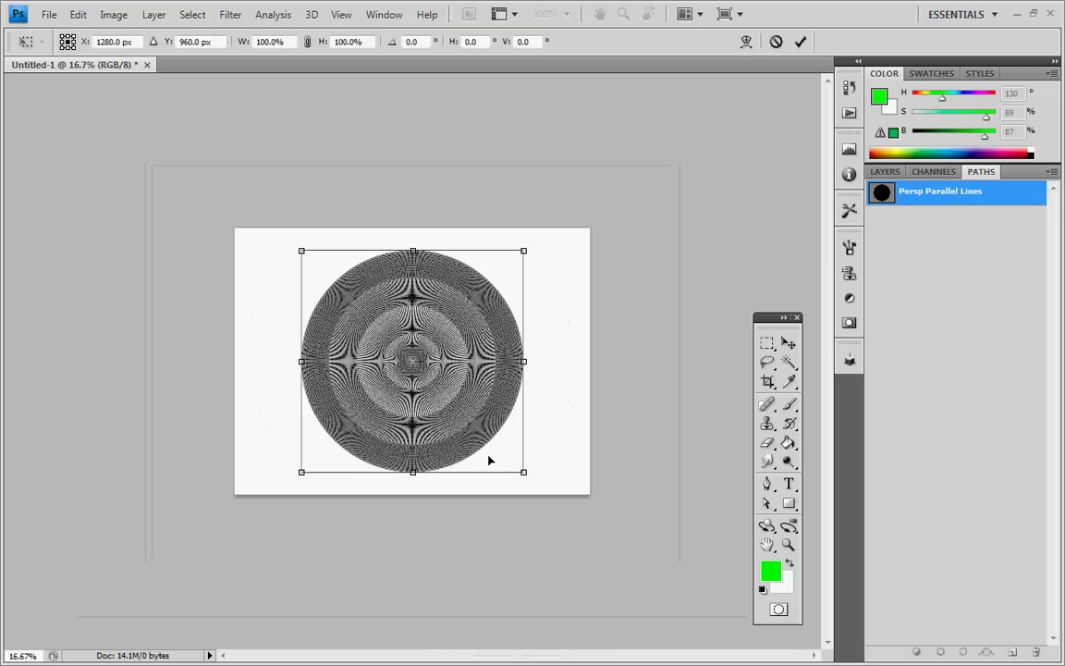
{"action": "left_click_drag", "start_coordinate": [525, 473], "coordinate": [739, 601]}
{"action": "left_click_drag", "start_coordinate": [302, 251], "coordinate": [134, 137]}
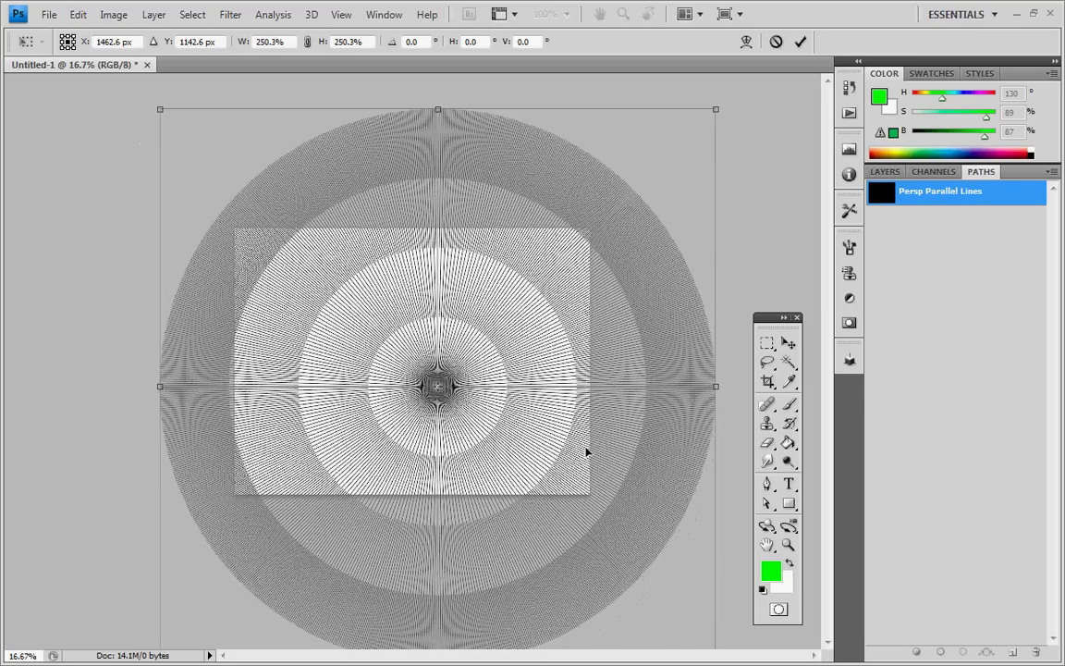
{"action": "left_click_drag", "start_coordinate": [527, 426], "coordinate": [623, 445]}
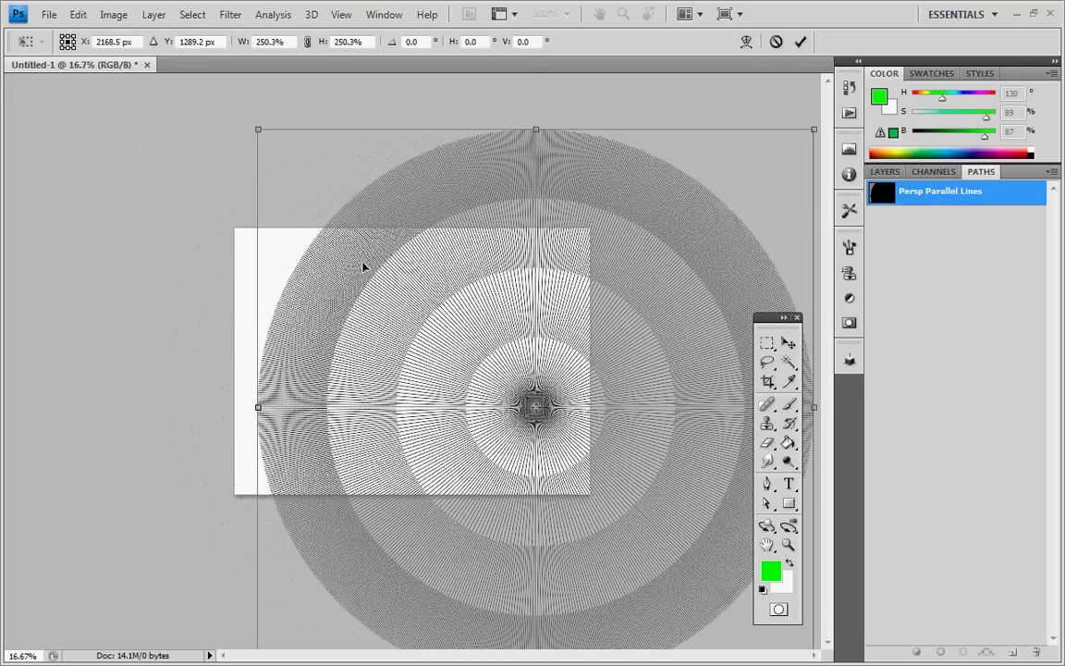
{"action": "left_click_drag", "start_coordinate": [259, 130], "coordinate": [157, 86]}
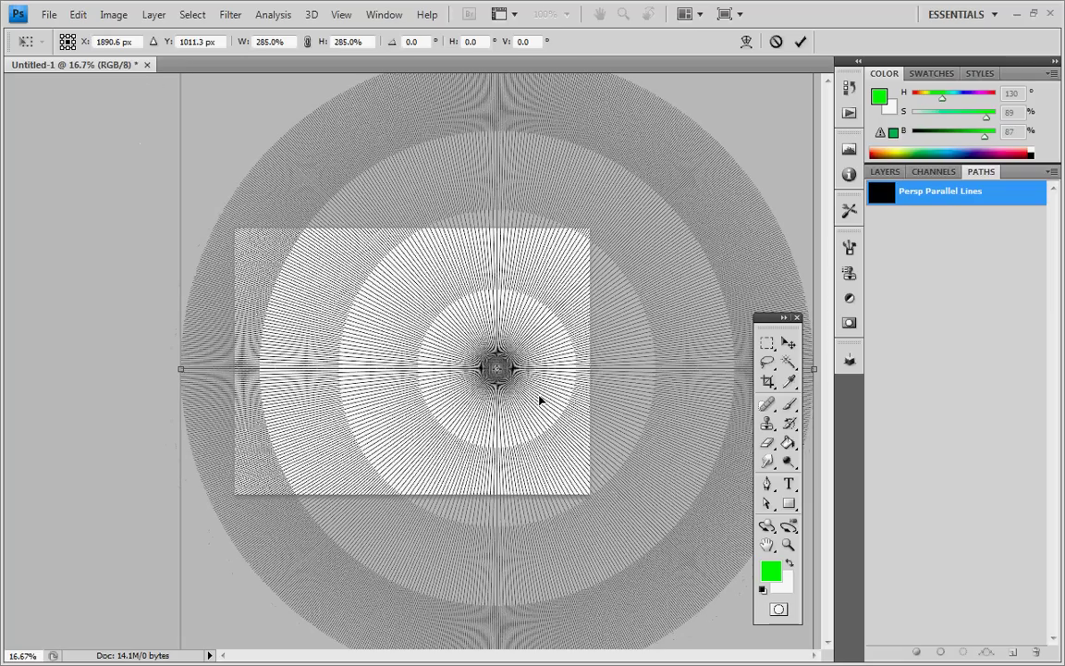
{"action": "left_click_drag", "start_coordinate": [542, 399], "coordinate": [534, 428]}
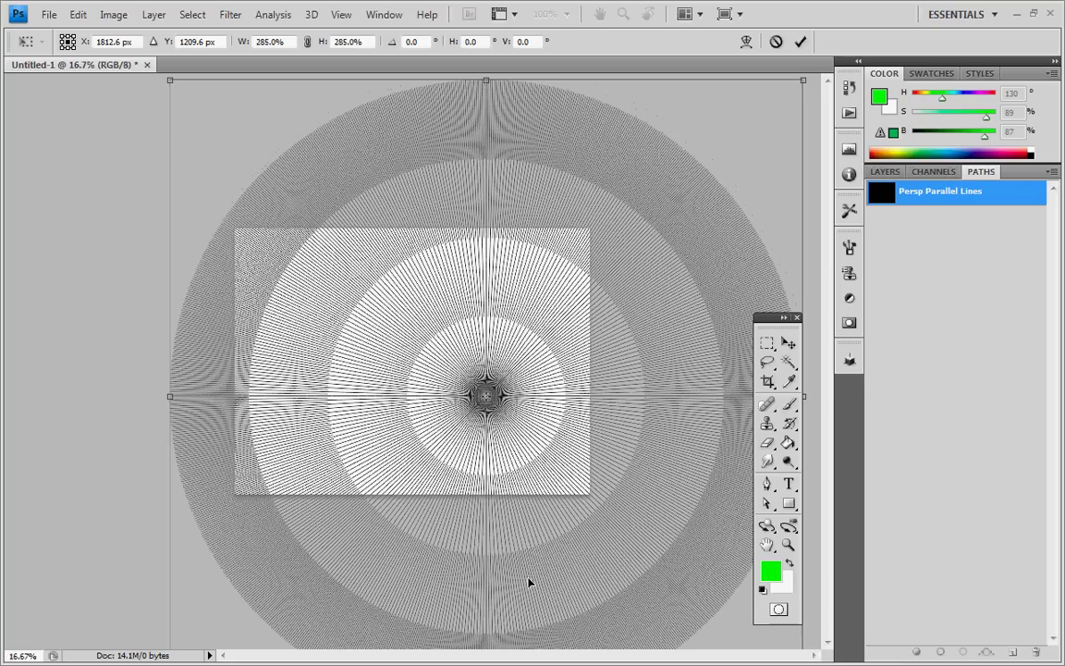
{"action": "key", "text": "Return"}
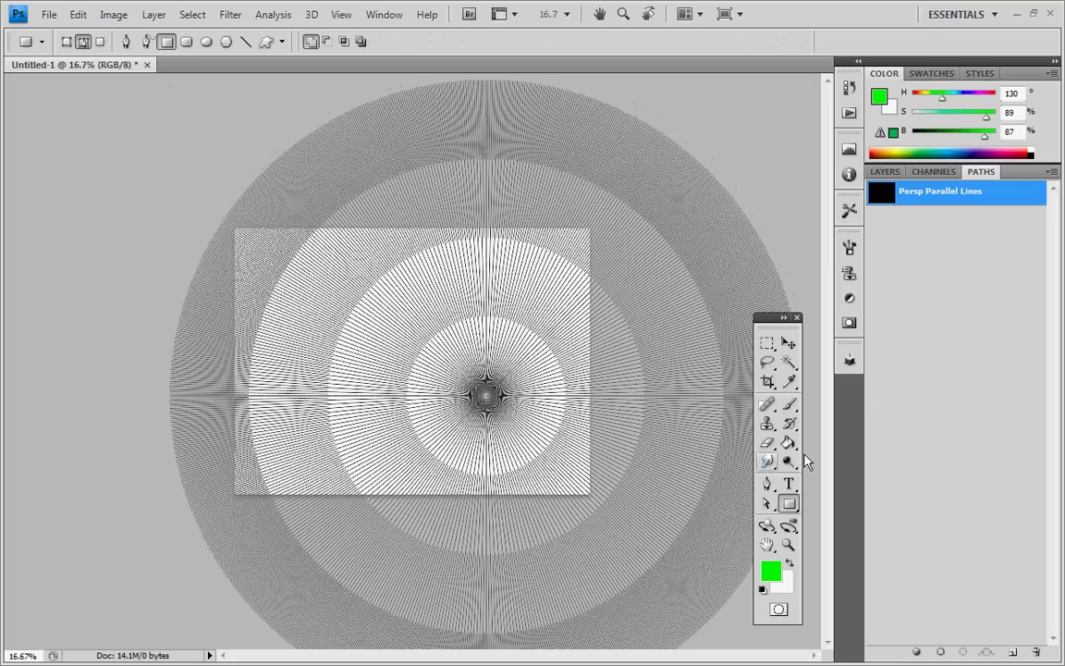
Set the foreground colour to blue 1717dd (hue 240)
{"action": "left_click", "coordinate": [885, 173]}
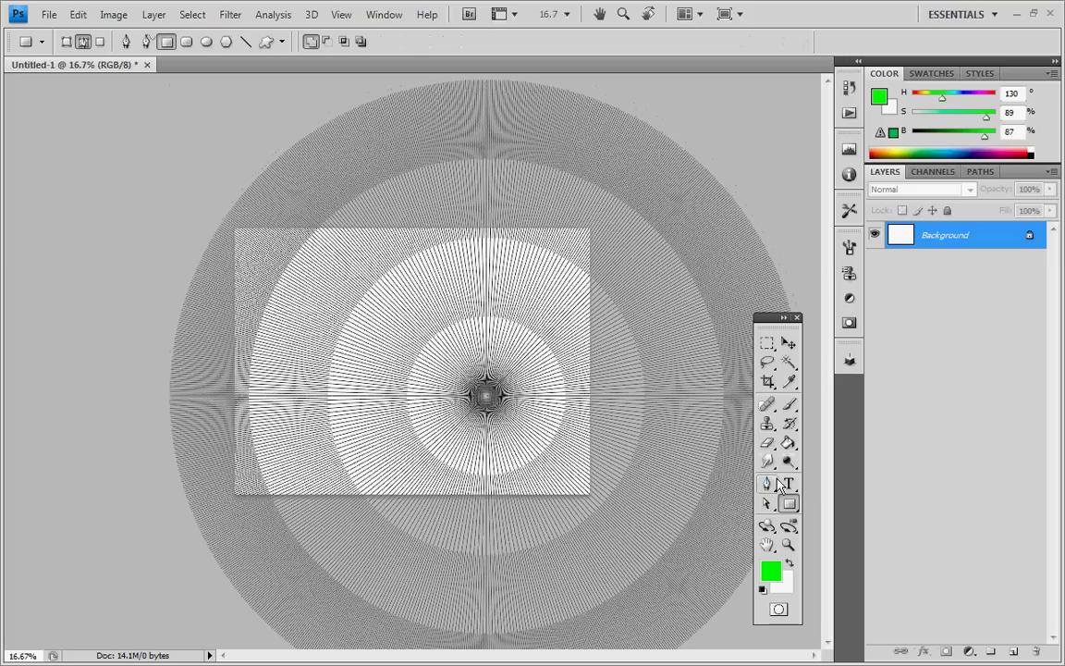
{"action": "left_click", "coordinate": [774, 571]}
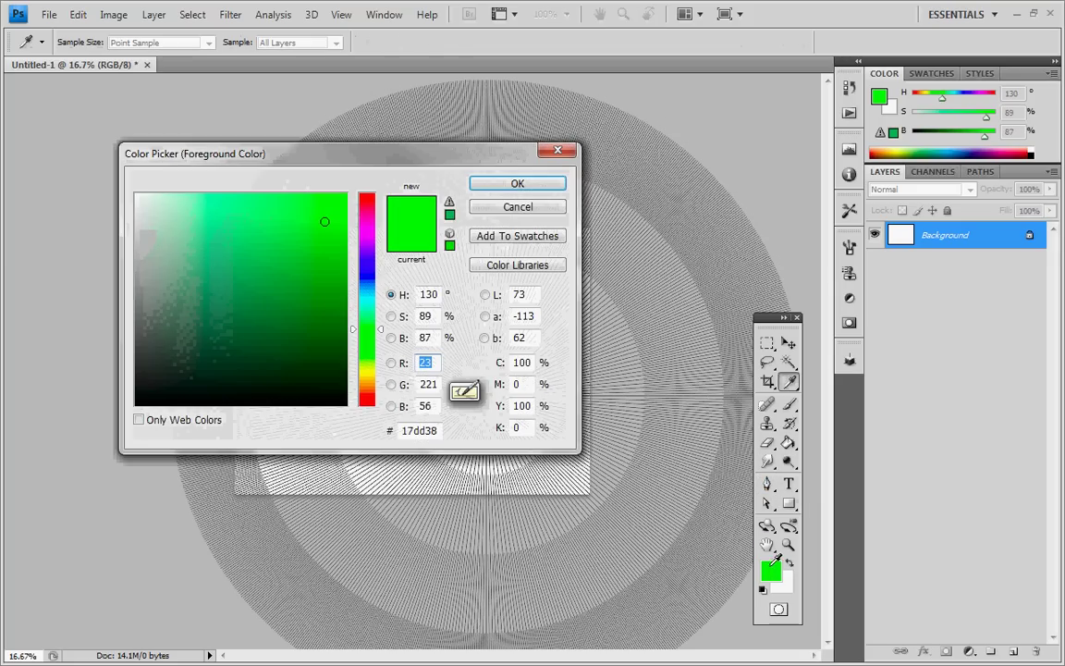
{"action": "left_click", "coordinate": [368, 266]}
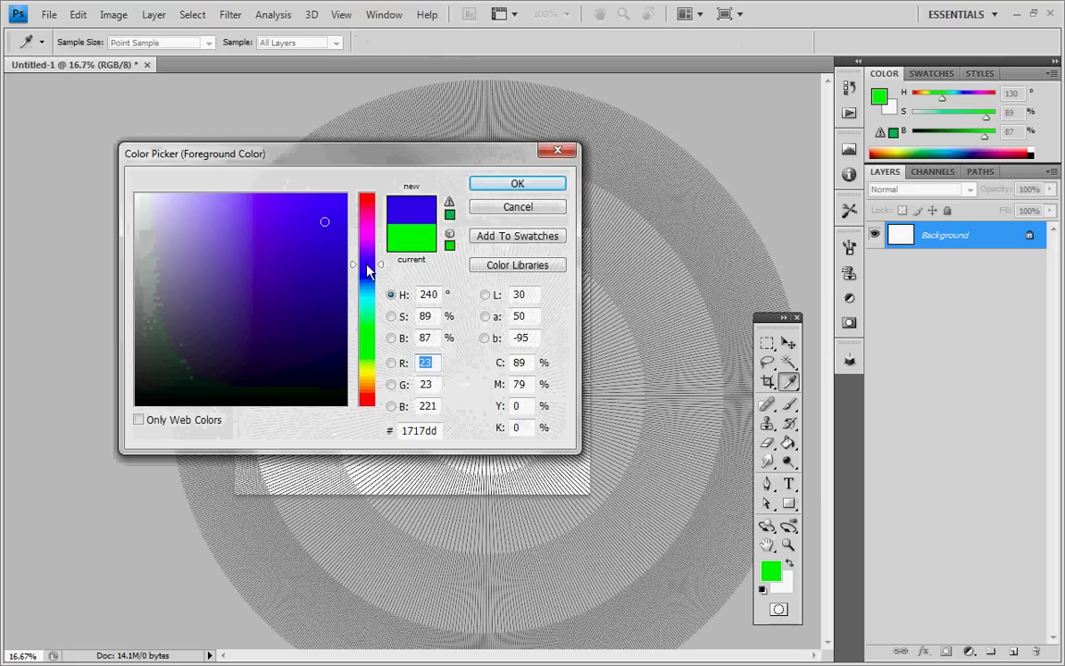
{"action": "left_click", "coordinate": [522, 185]}
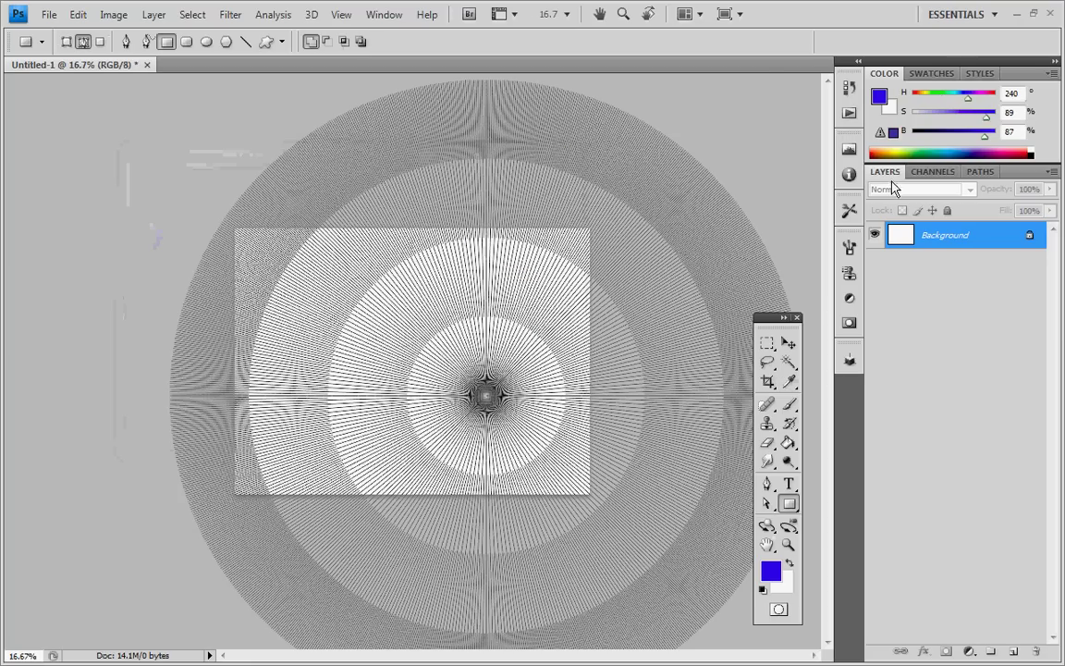
Add a new layer above Background and name it 'vp z'
{"action": "left_click", "coordinate": [1014, 651]}
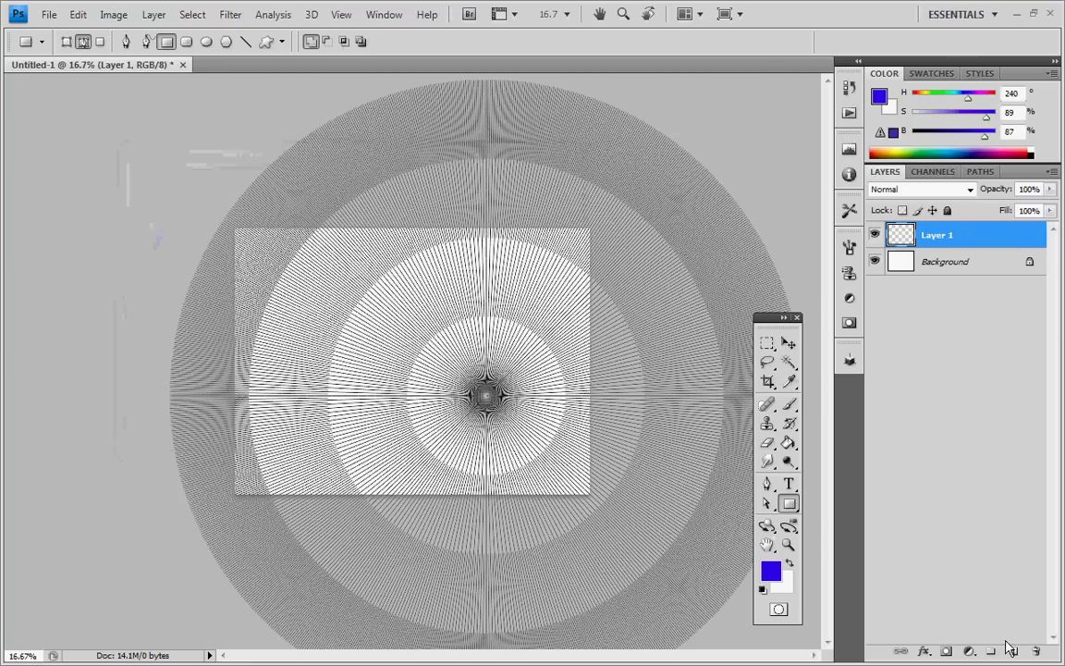
{"action": "double_click", "coordinate": [938, 237]}
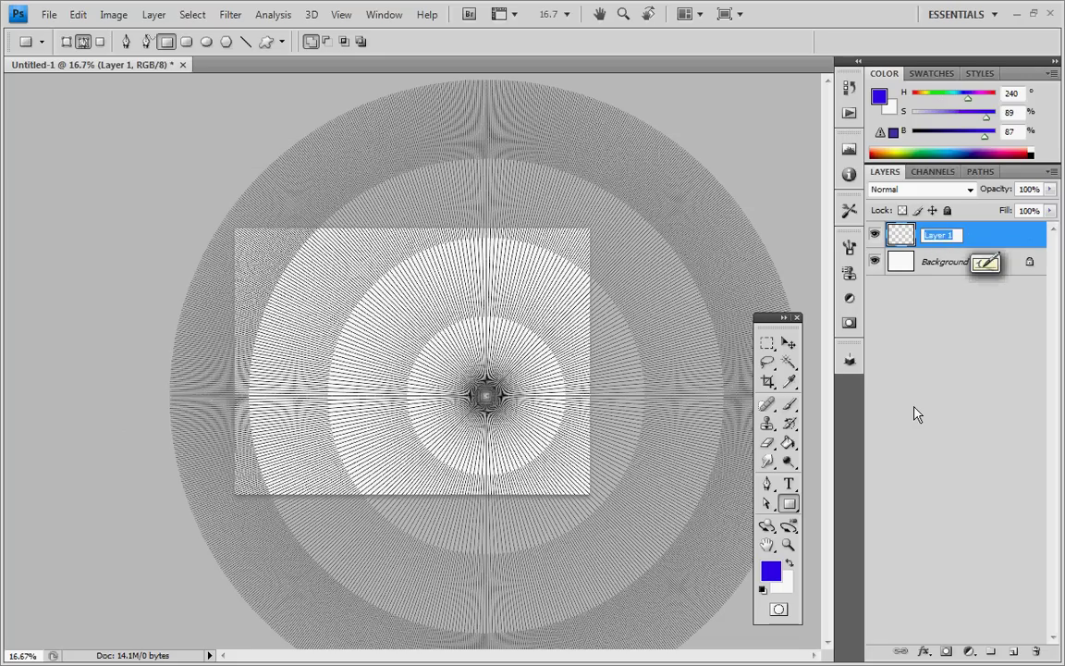
{"action": "type", "text": "vp z"}
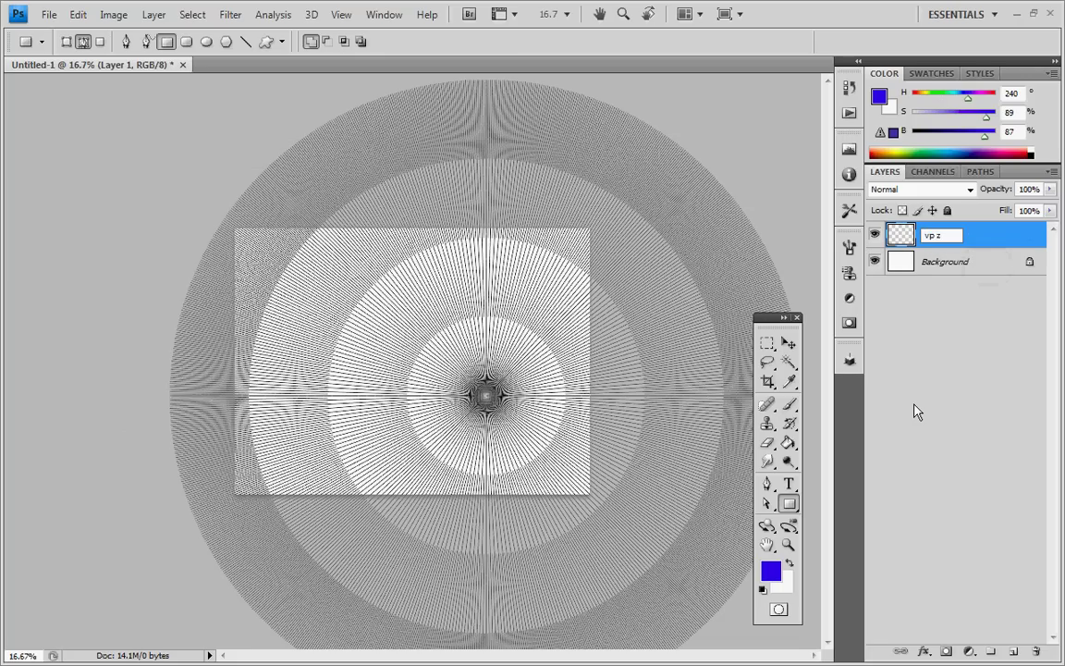
{"action": "key", "text": "Return"}
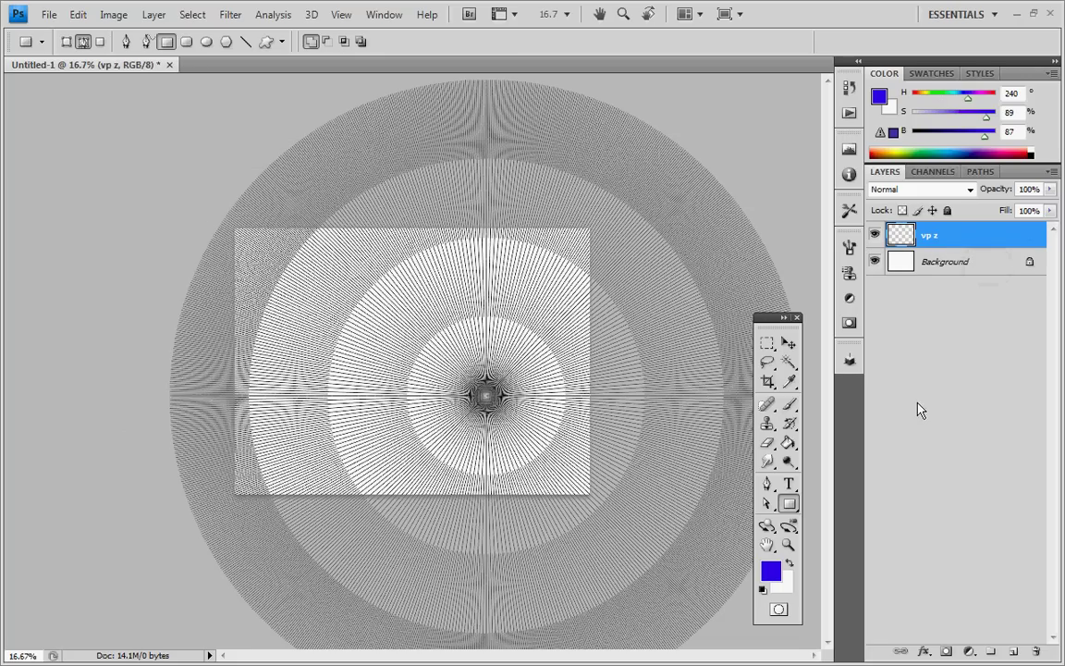
Stroke the Persp Parallel Lines path with the blue brush onto the vp z layer
{"action": "left_click", "coordinate": [981, 172]}
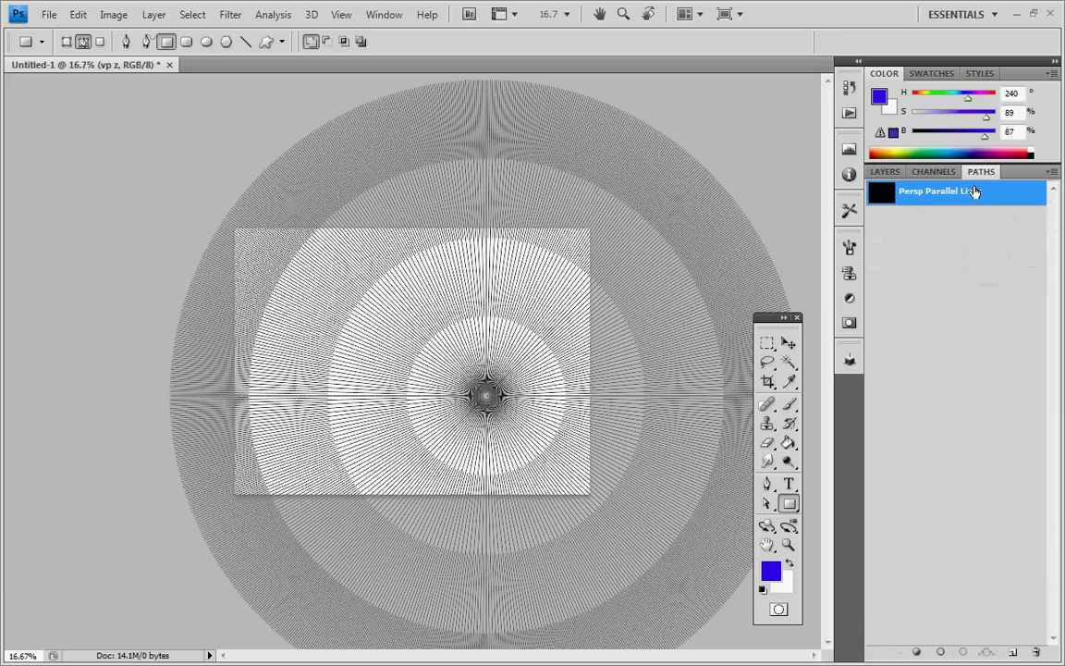
{"action": "key", "text": "b"}
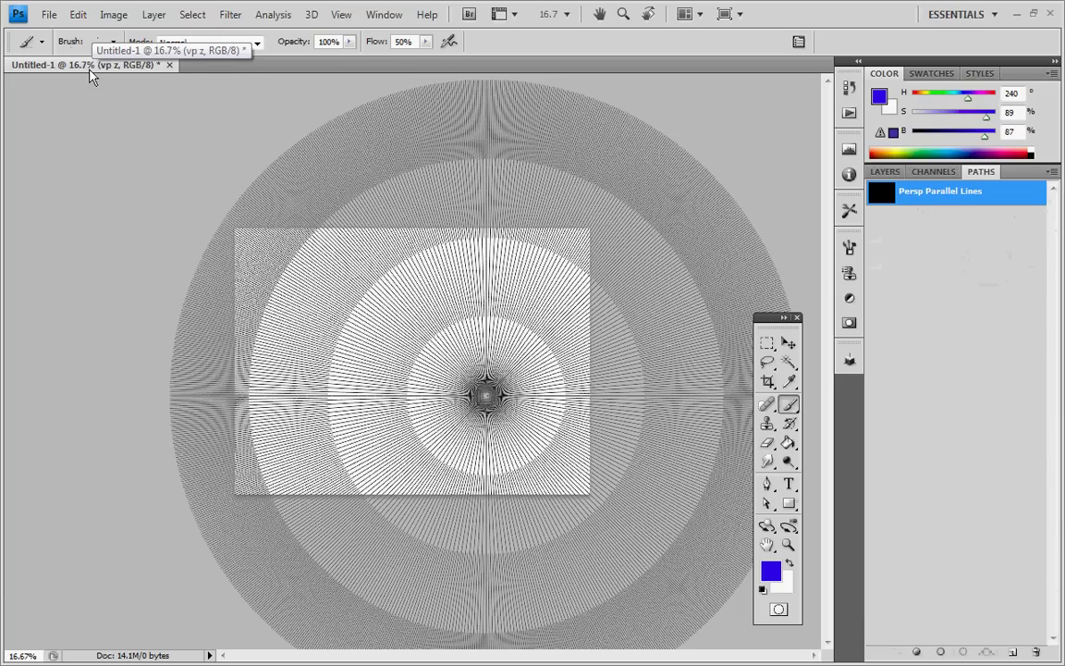
{"action": "right_click", "coordinate": [945, 199]}
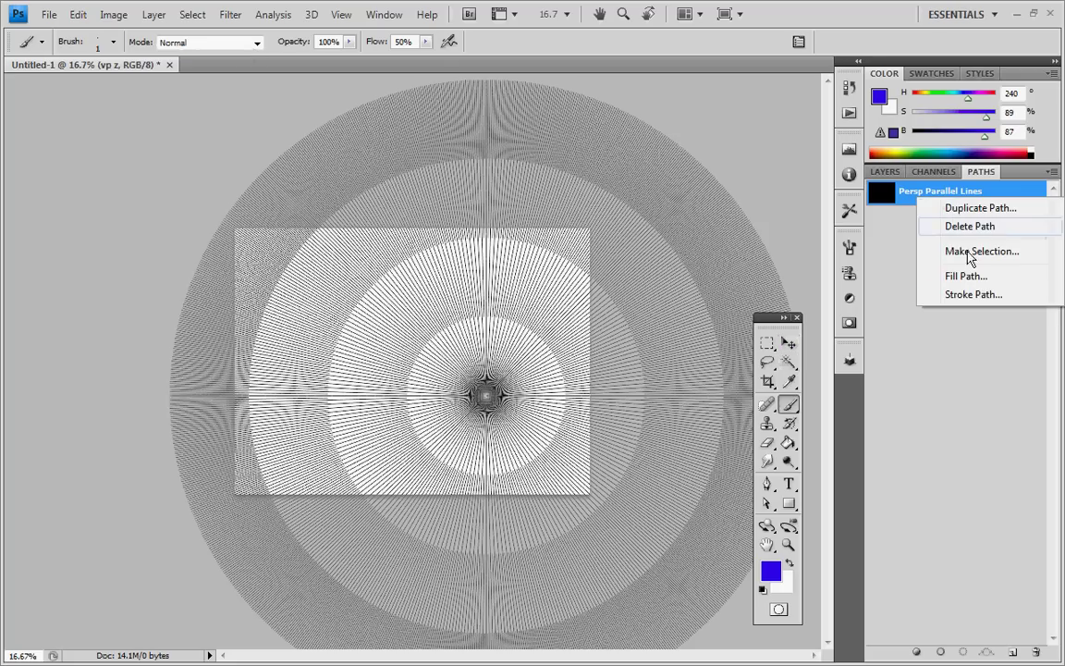
{"action": "left_click", "coordinate": [979, 296]}
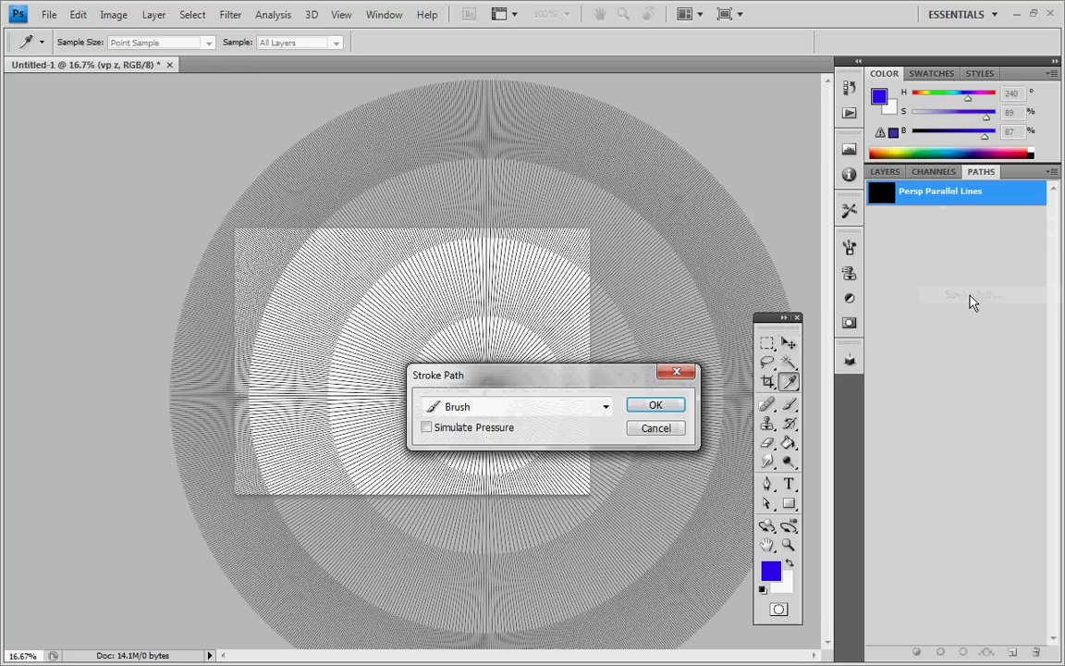
{"action": "left_click", "coordinate": [656, 407]}
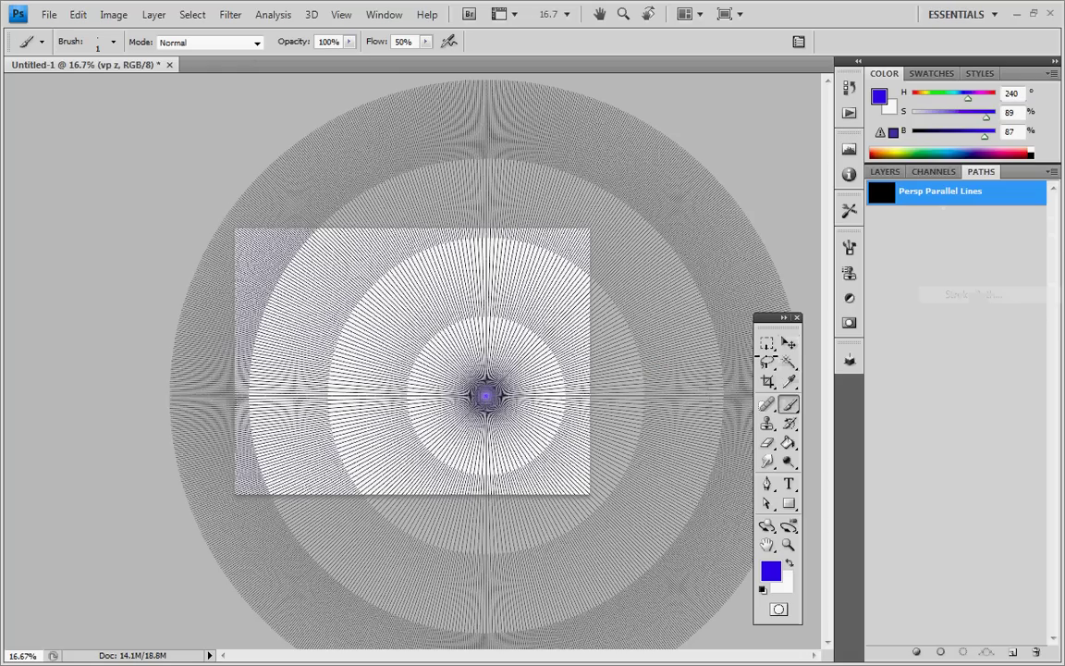
{"action": "left_click", "coordinate": [934, 234]}
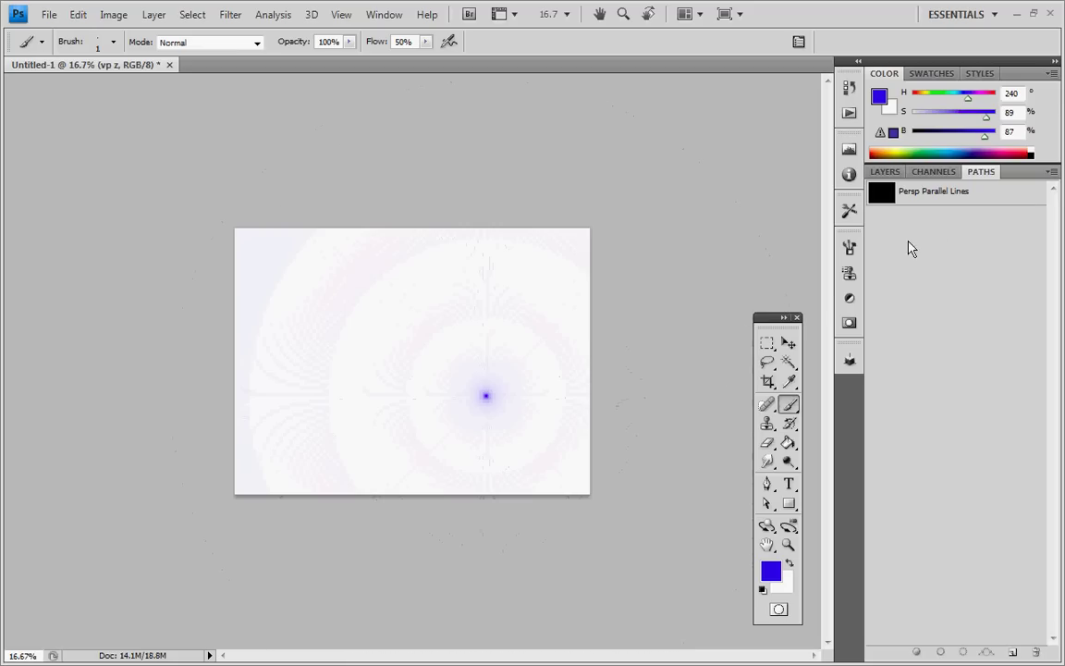
{"action": "key", "text": "ctrl+plus"}
{"action": "key", "text": "ctrl+plus"}
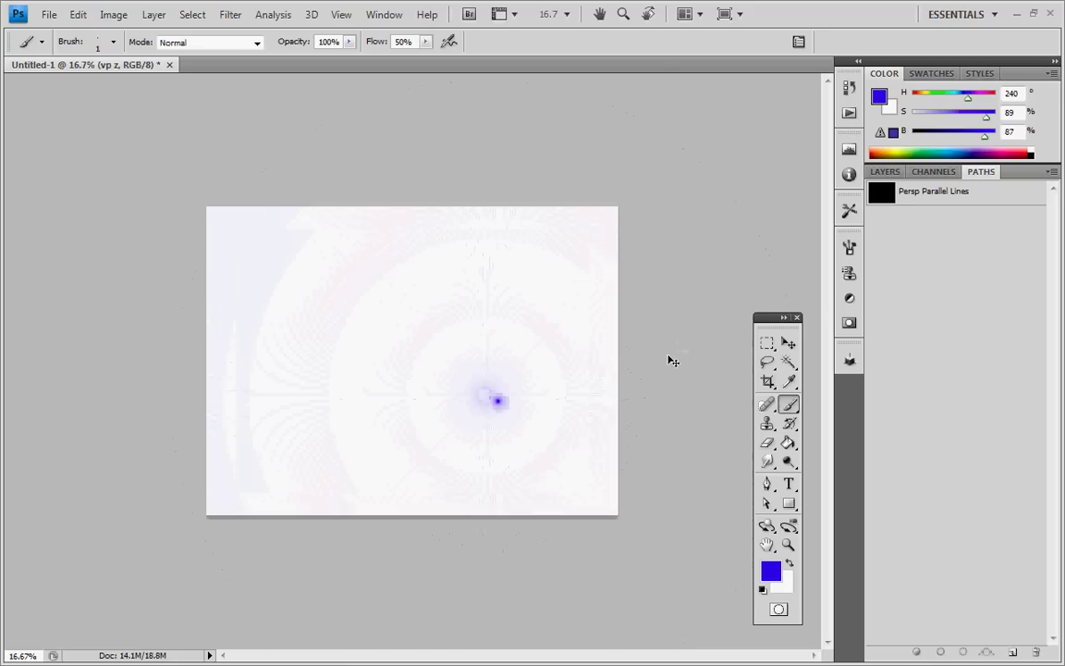
{"action": "key", "text": "ctrl+plus"}
{"action": "key", "text": "ctrl+plus"}
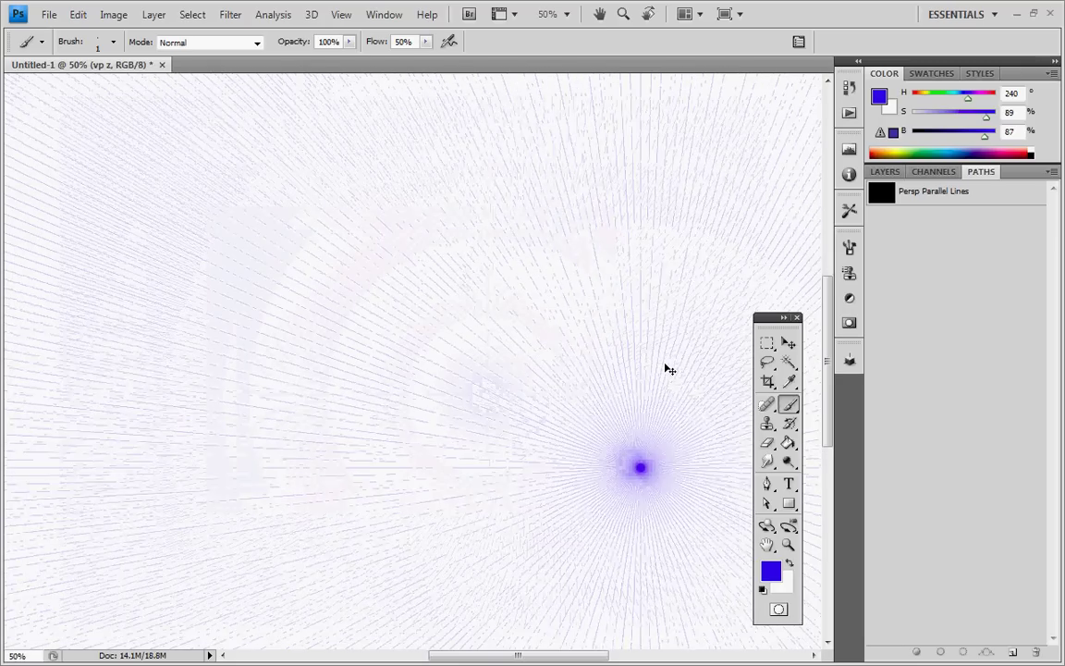
Toggle the vp z layer's visibility to compare, leaving it visible, and zoom out to the whole page
{"action": "key", "text": "ctrl+minus"}
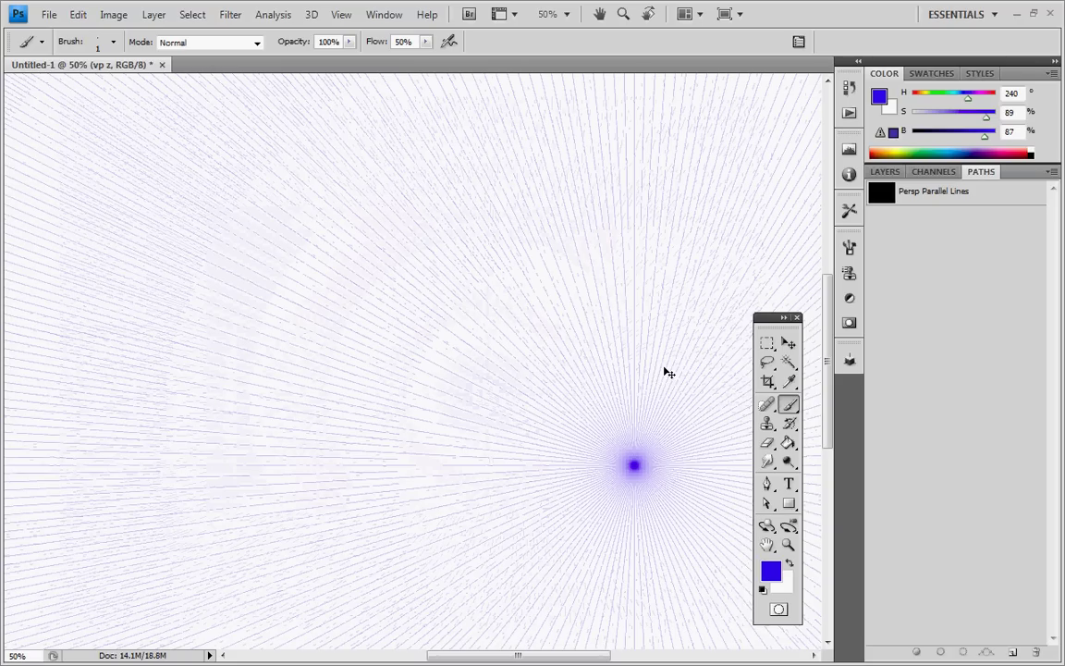
{"action": "left_click", "coordinate": [886, 172]}
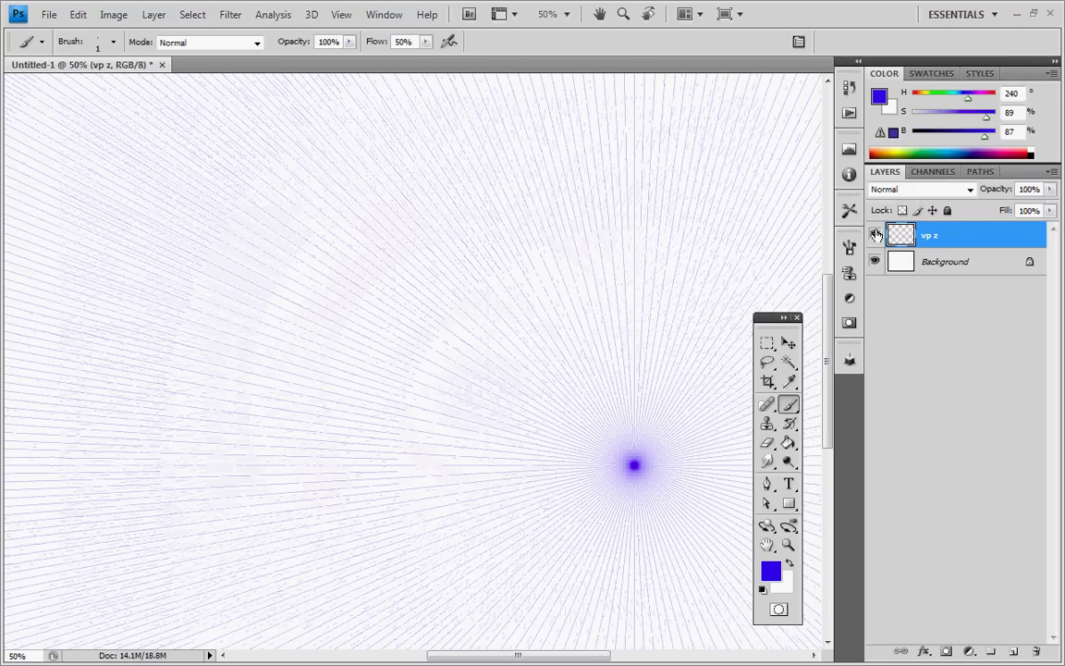
{"action": "left_click", "coordinate": [875, 236]}
{"action": "left_click", "coordinate": [875, 236]}
{"action": "left_click", "coordinate": [874, 236]}
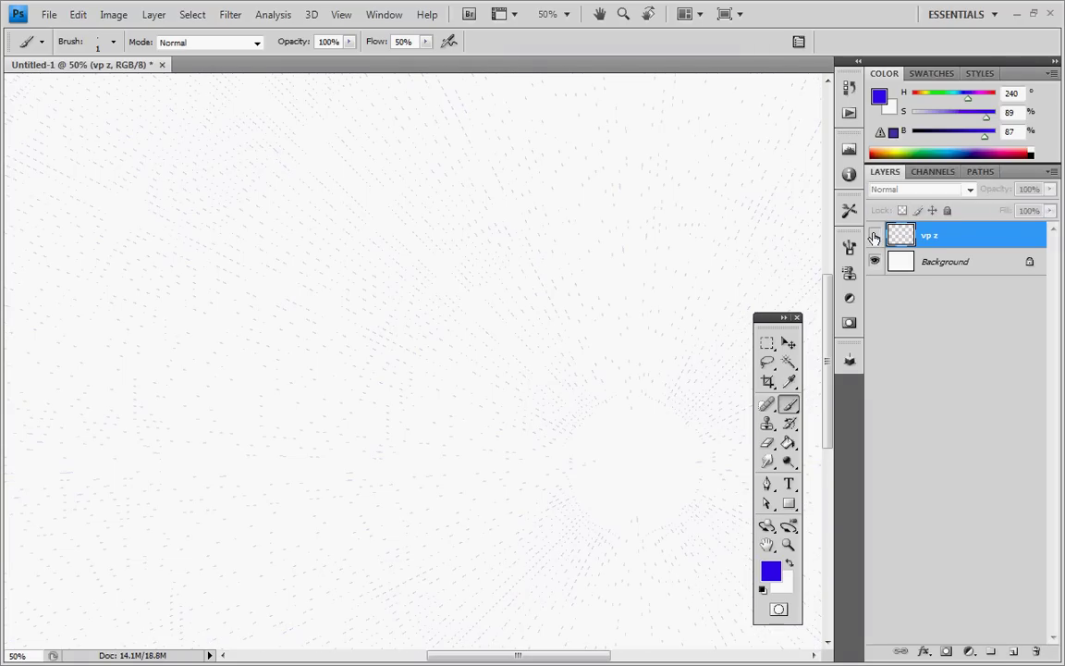
{"action": "left_click", "coordinate": [875, 235]}
{"action": "left_click", "coordinate": [875, 235]}
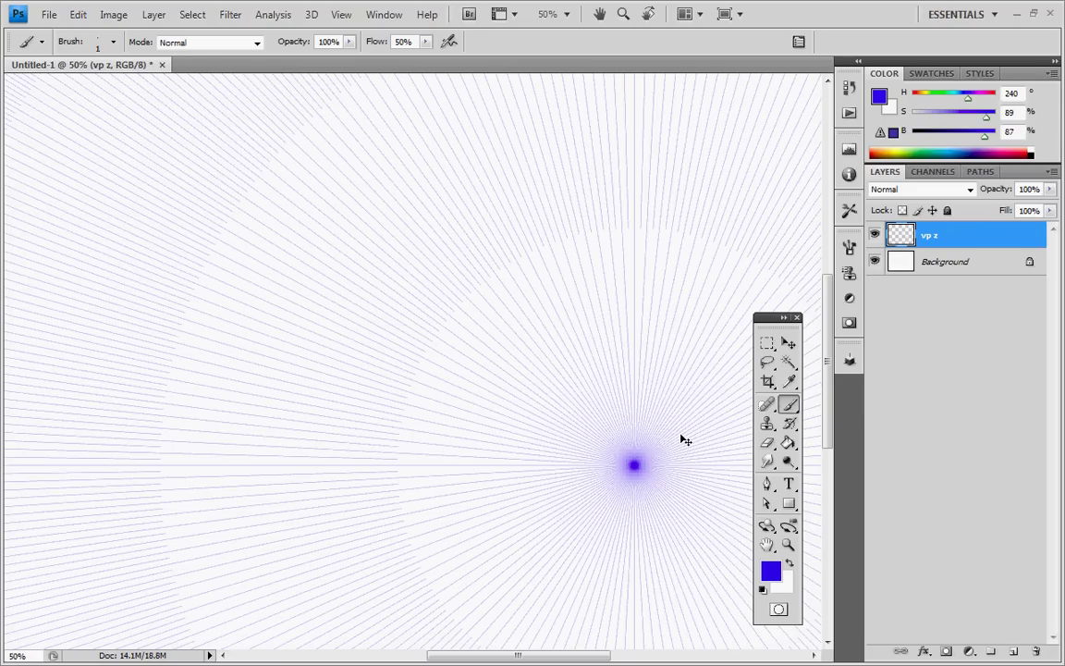
{"action": "key", "text": "ctrl+minus"}
{"action": "key", "text": "ctrl+minus"}
{"action": "key", "text": "ctrl+minus"}
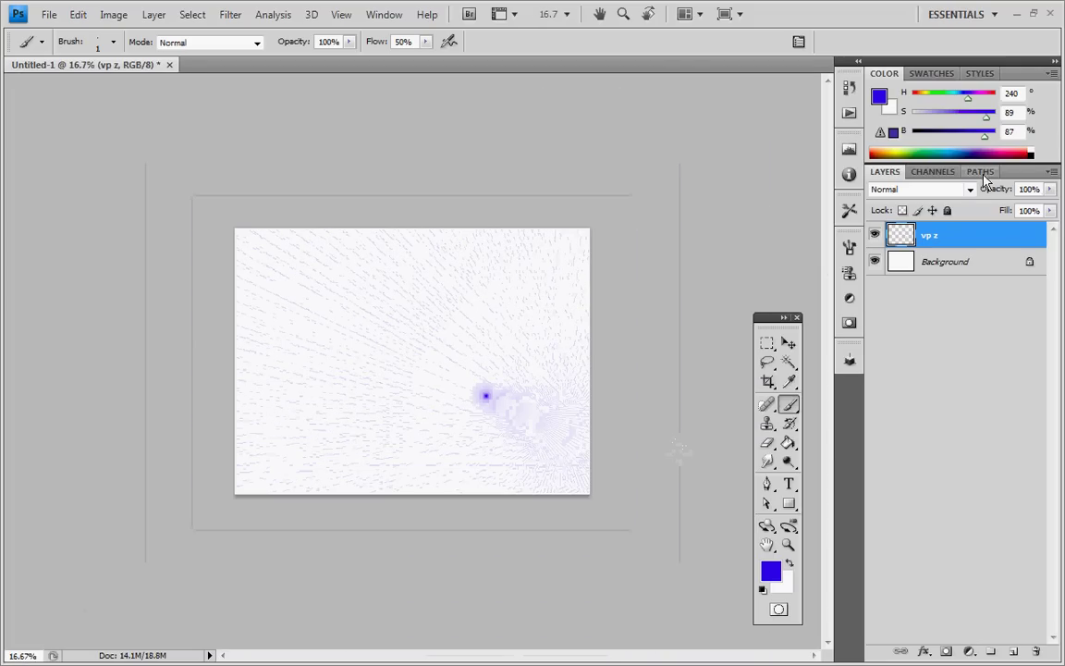
Add an empty Layer 1 above vp z, then put the Persp Parallel Lines path into Free Transform
{"action": "left_click", "coordinate": [1014, 651]}
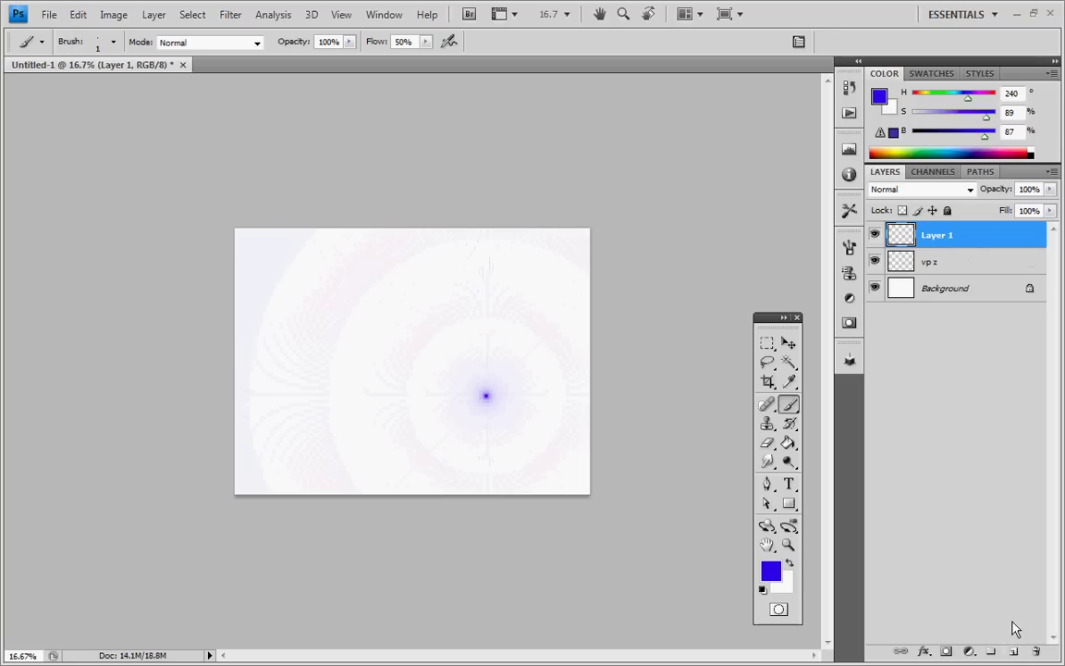
{"action": "left_click", "coordinate": [986, 173]}
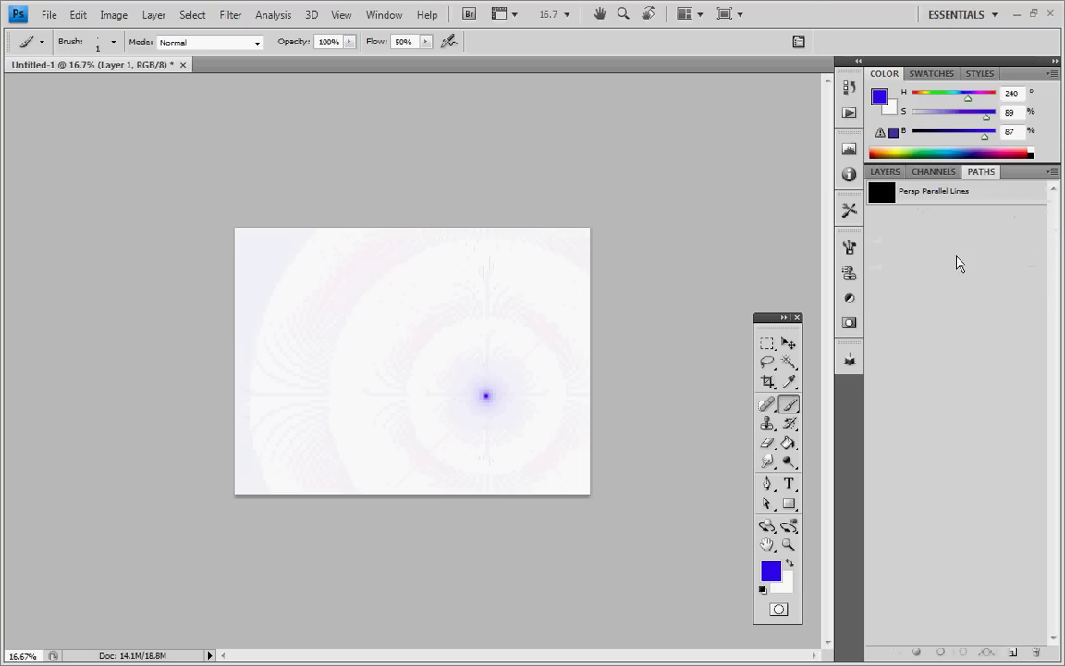
{"action": "left_click", "coordinate": [946, 196]}
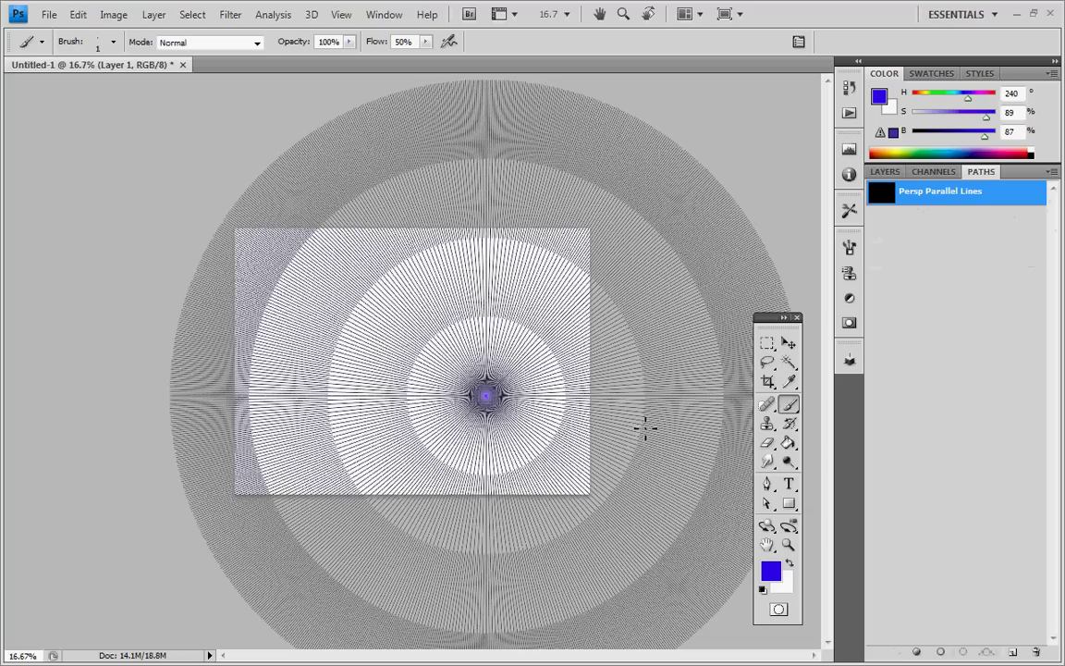
{"action": "key", "text": "ctrl+t"}
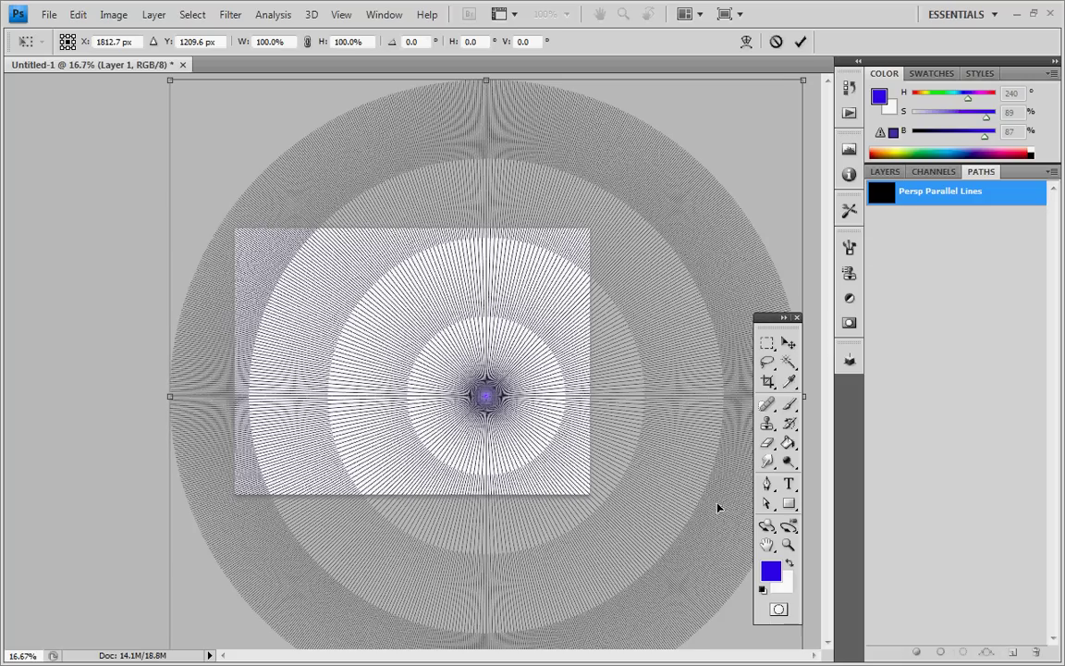
Move the Persp Parallel Lines pattern left so its centre sits off-canvas near X −1120.6 px
{"action": "left_click_drag", "start_coordinate": [713, 506], "coordinate": [366, 497]}
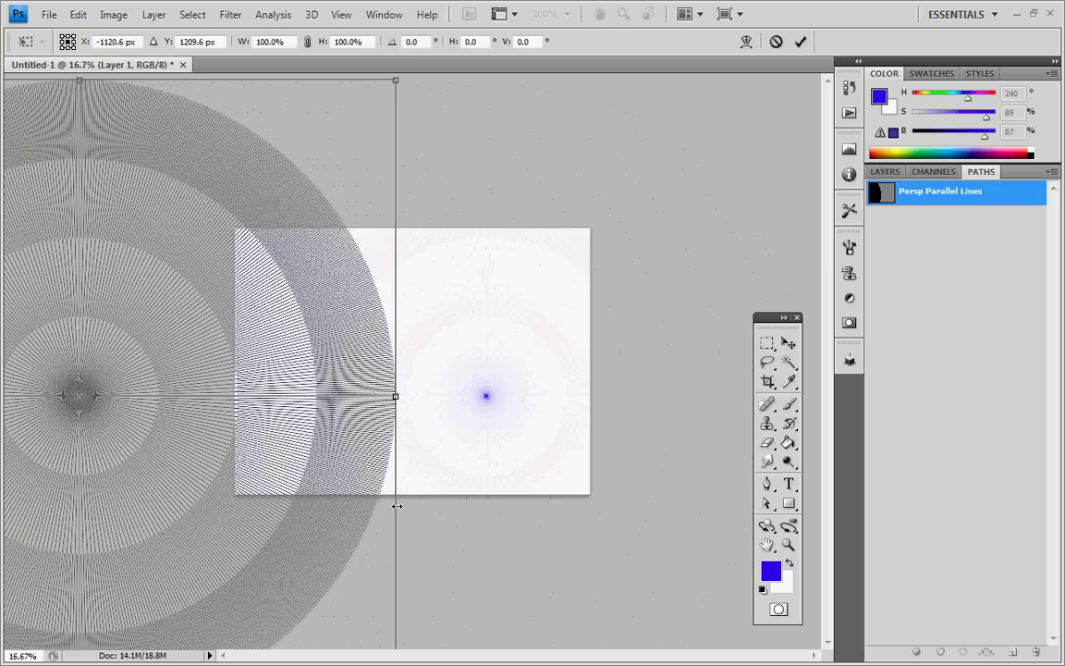
{"action": "key", "text": "ctrl+minus"}
{"action": "key", "text": "ctrl+minus"}
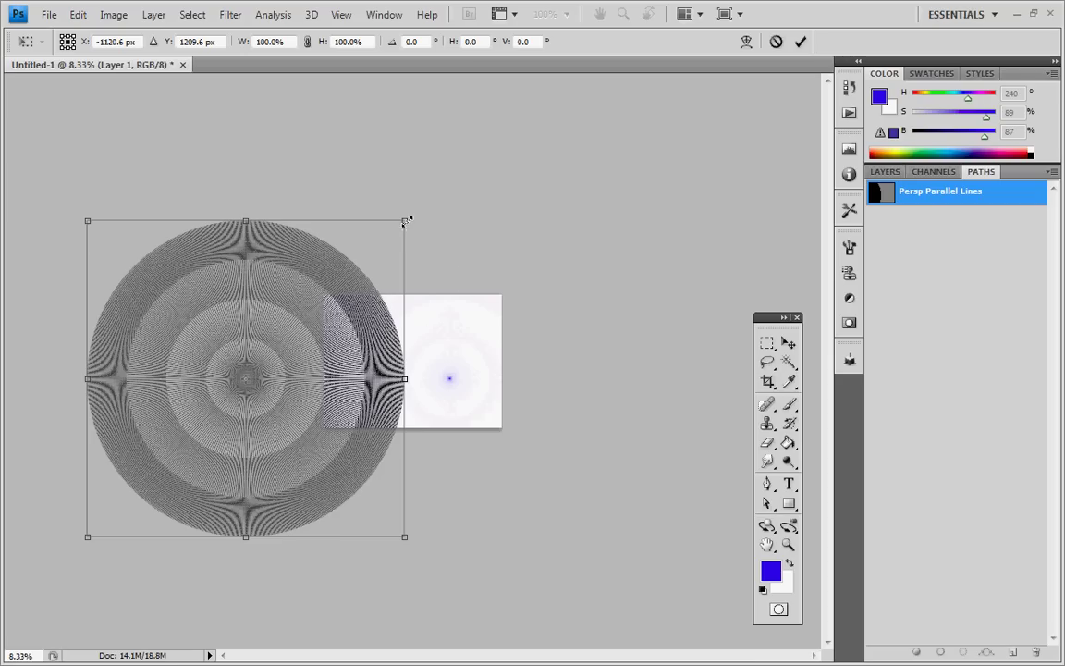
Scale the line pattern proportionally to 154.7% and zoom in to 100%
{"action": "left_click_drag", "start_coordinate": [407, 221], "coordinate": [493, 135]}
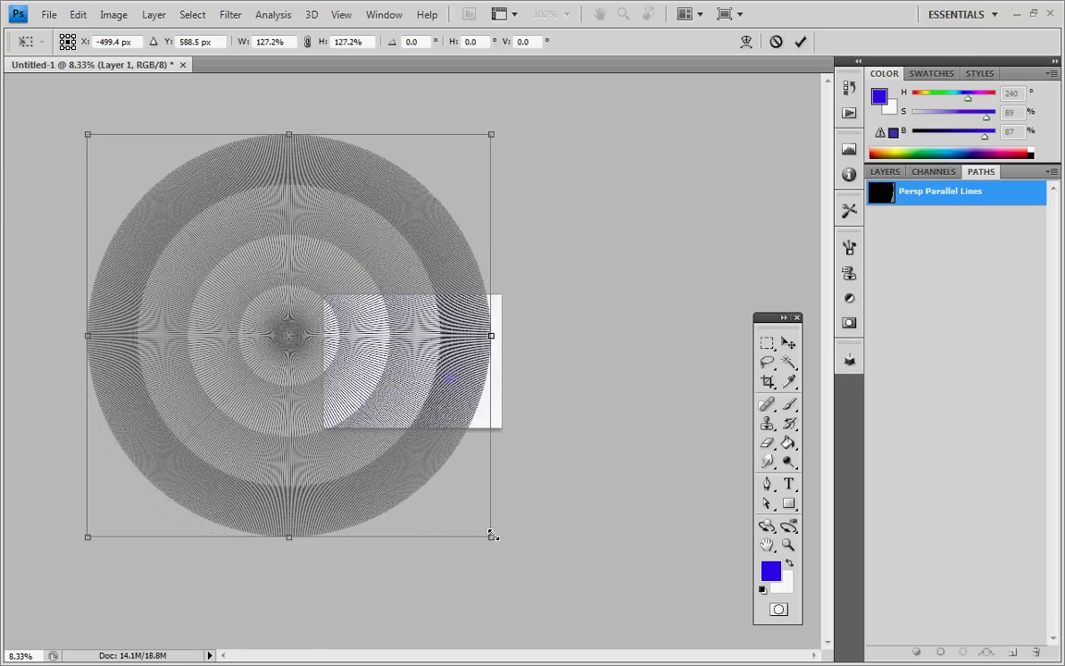
{"action": "left_click_drag", "start_coordinate": [500, 547], "coordinate": [594, 610]}
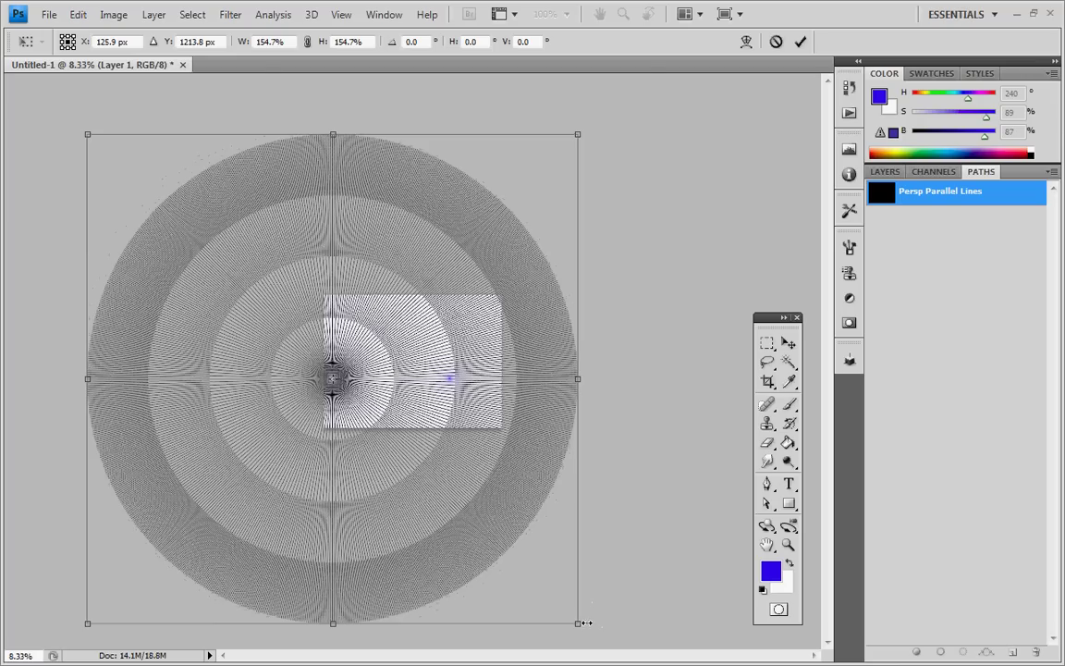
{"action": "key", "text": "ctrl+plus"}
{"action": "key", "text": "ctrl+plus"}
{"action": "key", "text": "ctrl+plus"}
{"action": "key", "text": "ctrl+plus"}
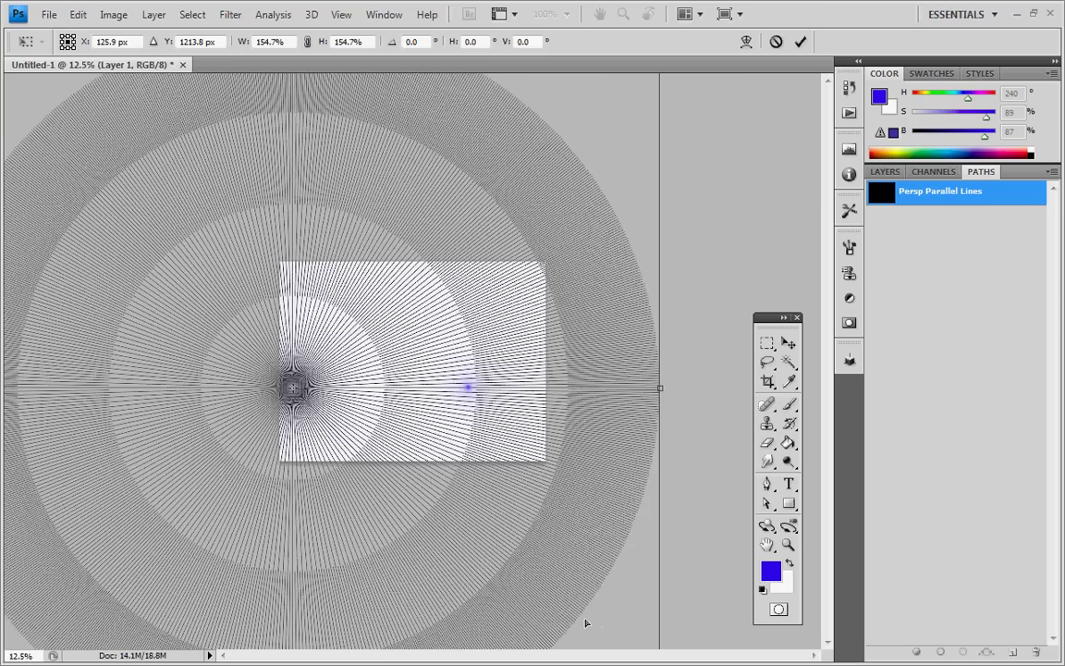
{"action": "key", "text": "ctrl+plus"}
{"action": "key", "text": "ctrl+plus"}
{"action": "key", "text": "ctrl+plus"}
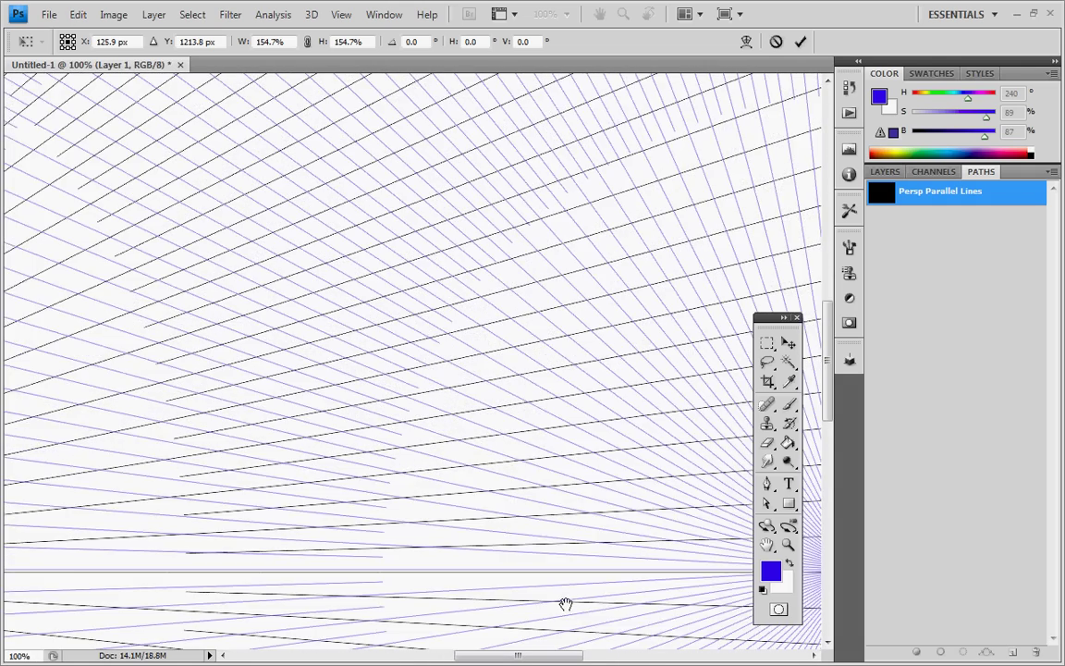
Align the pattern's horizon with the blue vanishing point, then move it left to X −1087.5 px
{"action": "left_click_drag", "start_coordinate": [566, 607], "coordinate": [493, 531]}
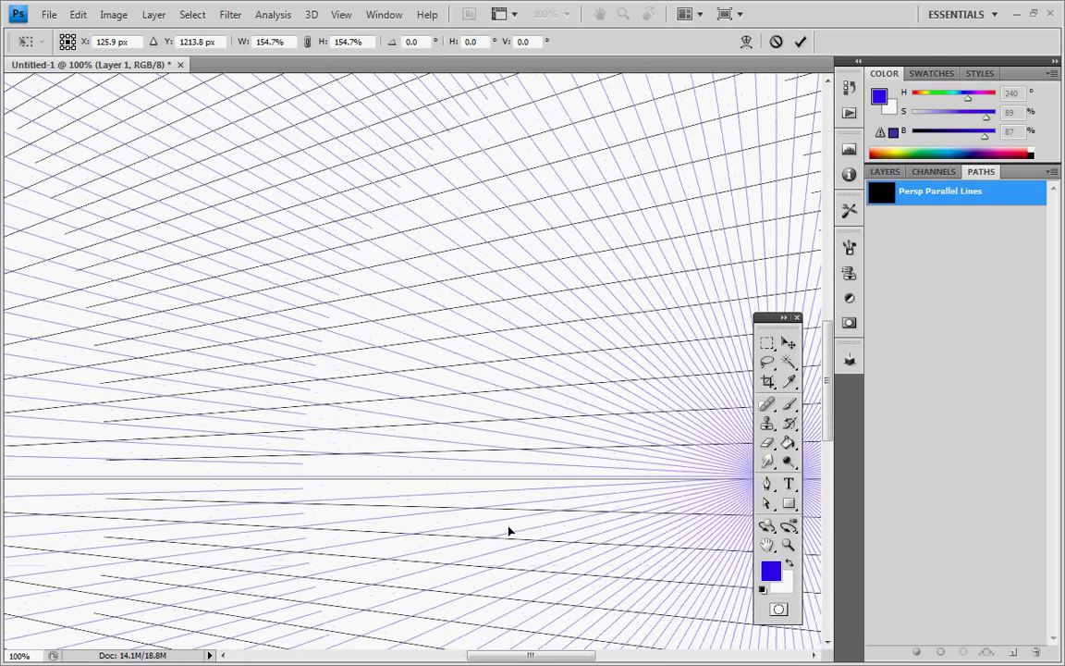
{"action": "key", "text": "Left"}
{"action": "key", "text": "Up"}
{"action": "key", "text": "Up"}
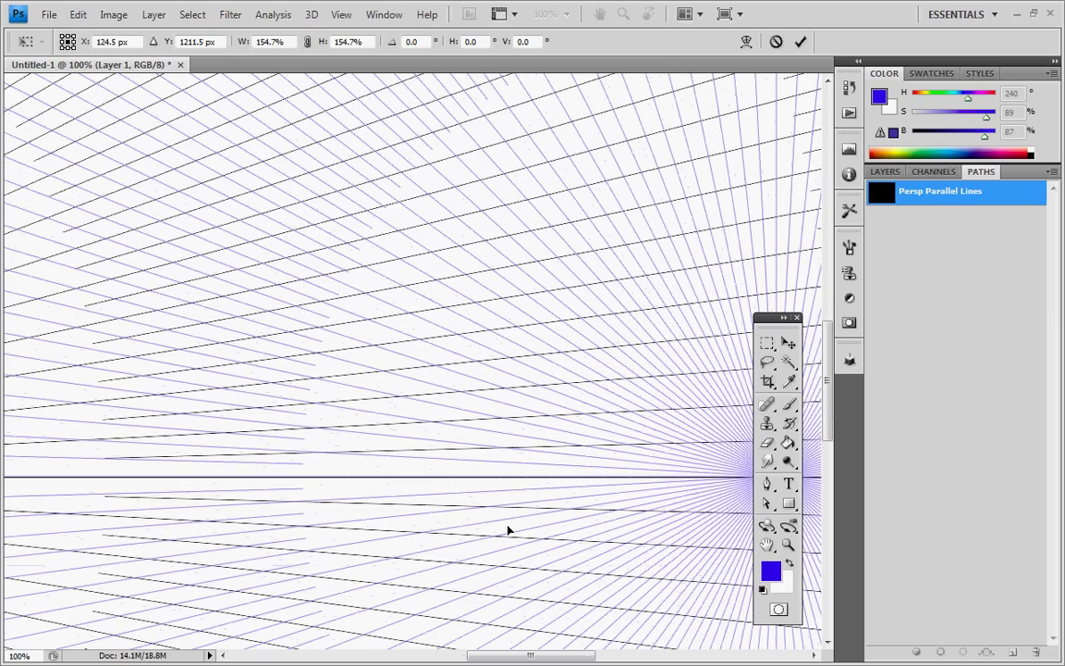
{"action": "key", "text": "Up"}
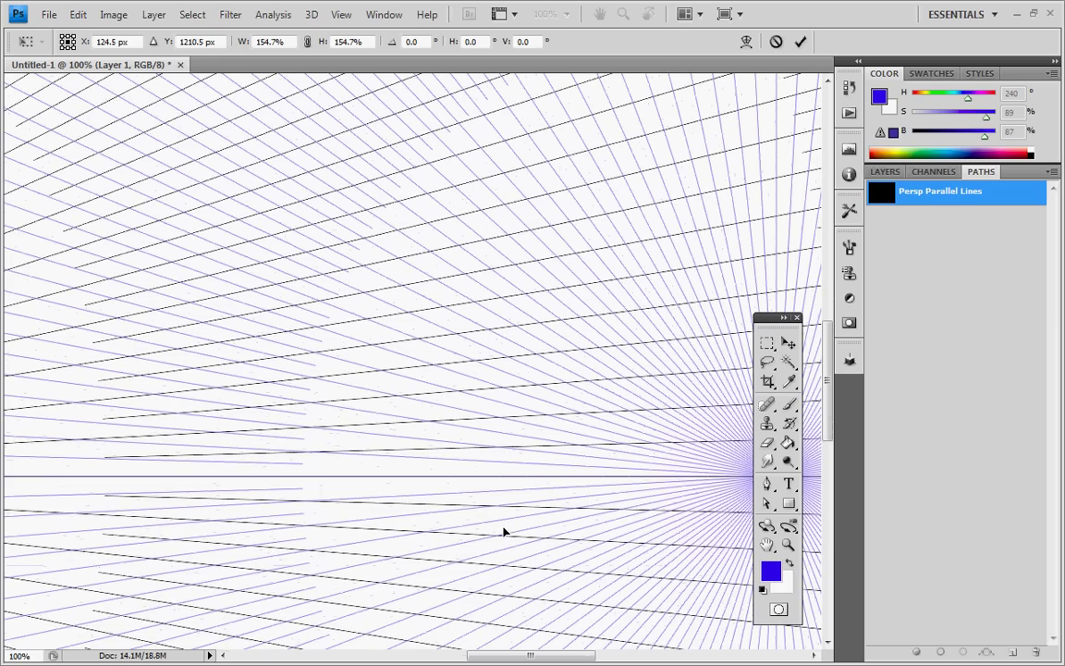
{"action": "key", "text": "ctrl+minus"}
{"action": "key", "text": "ctrl+minus"}
{"action": "key", "text": "ctrl+minus"}
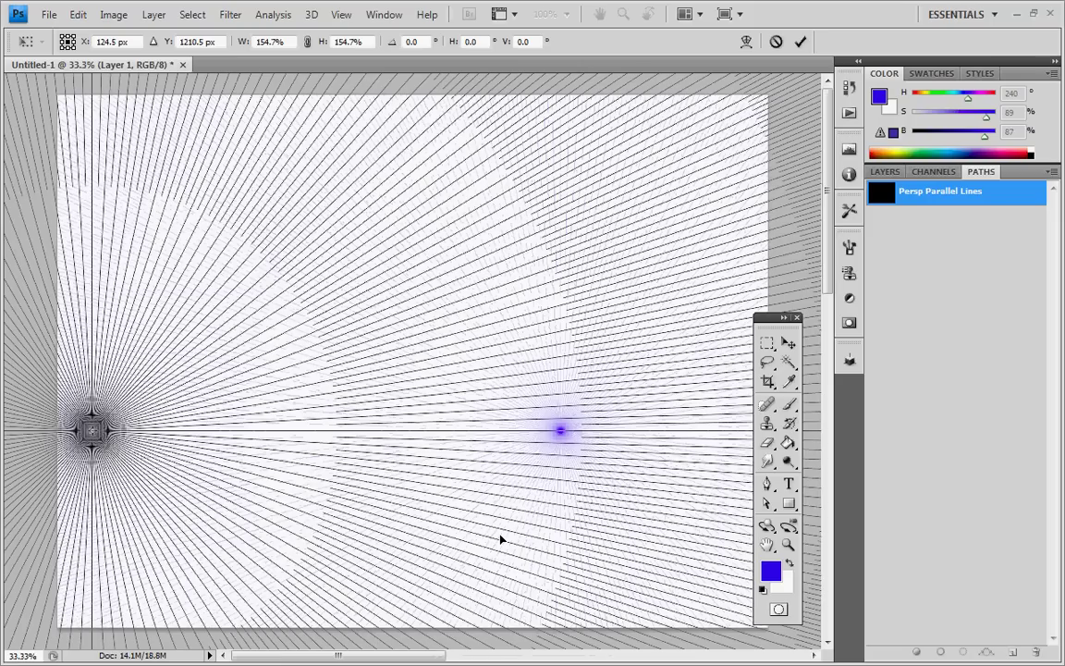
{"action": "key", "text": "ctrl+minus"}
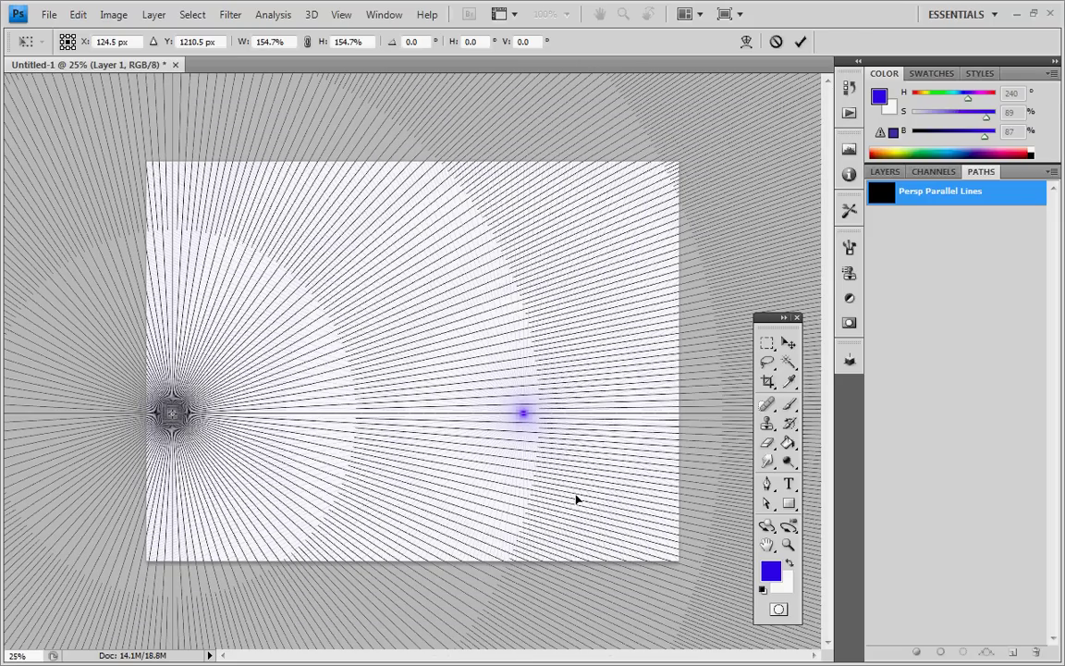
{"action": "left_click_drag", "start_coordinate": [575, 499], "coordinate": [351, 504]}
Scale the ring-and-spoke pattern up to 186.1%, undoing an accidental skew
{"action": "key", "text": "ctrl+minus"}
{"action": "key", "text": "ctrl+minus"}
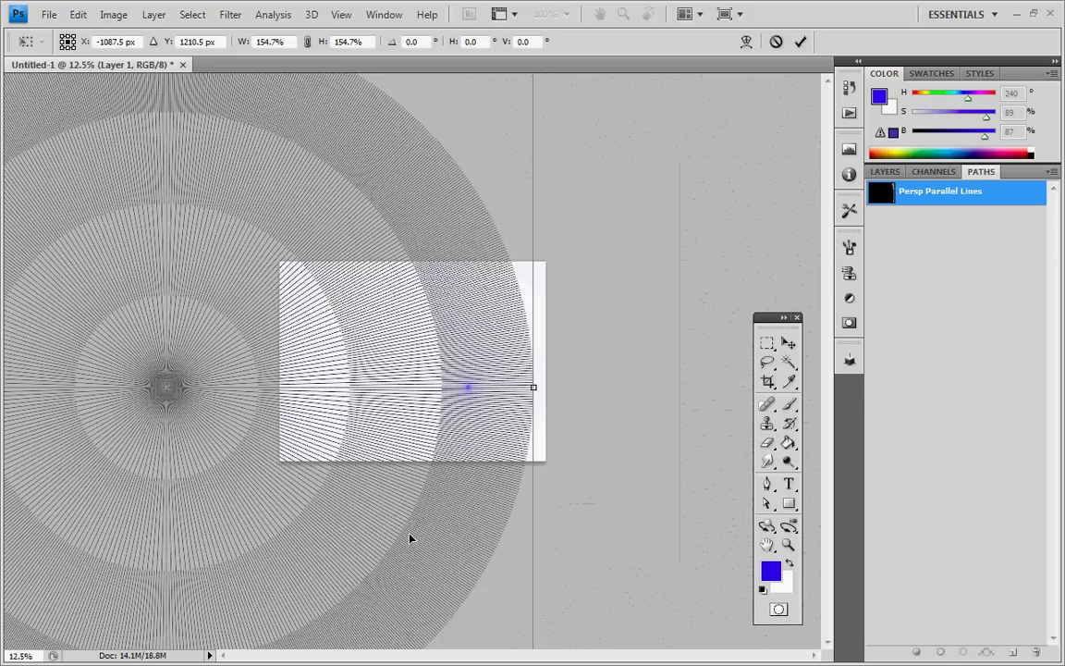
{"action": "key", "text": "ctrl+minus"}
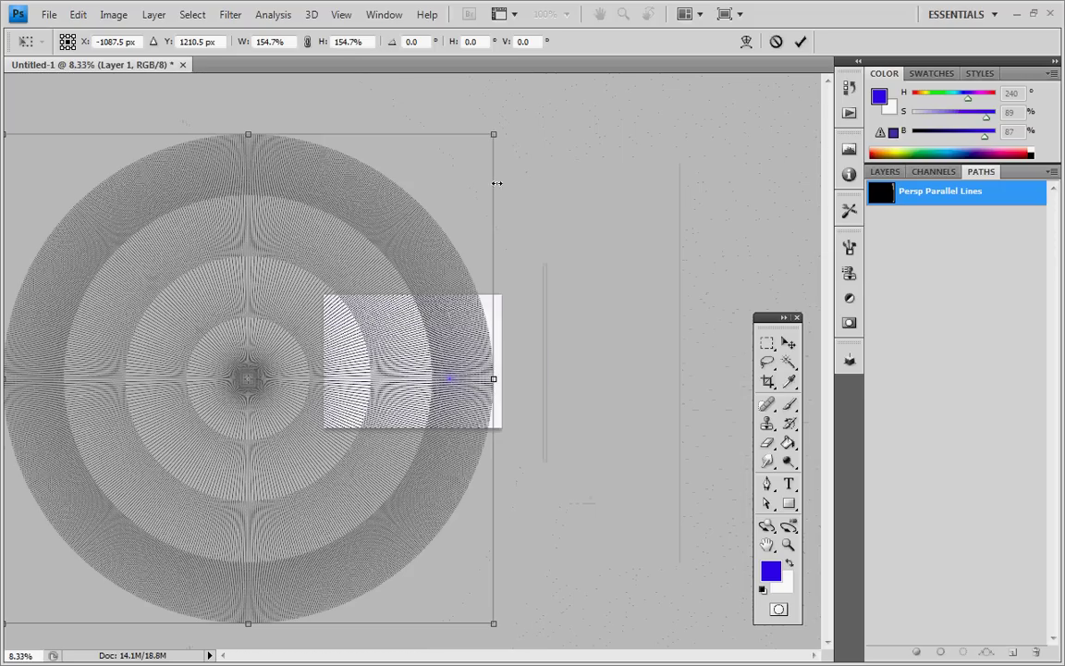
{"action": "left_click_drag", "start_coordinate": [504, 135], "coordinate": [611, 134]}
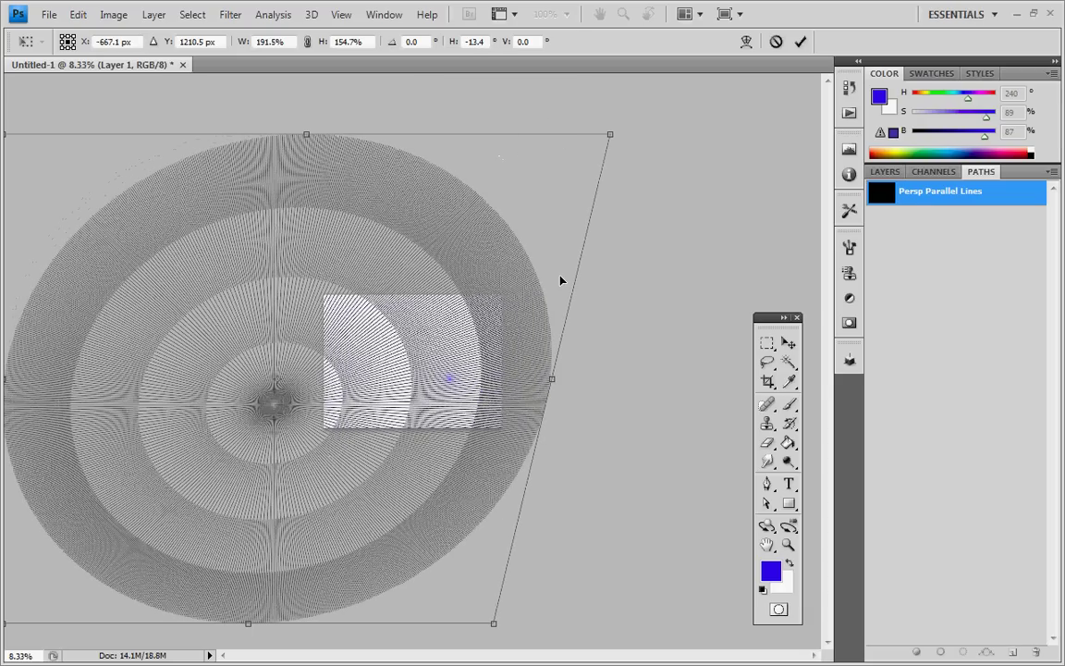
{"action": "key", "text": "ctrl+z"}
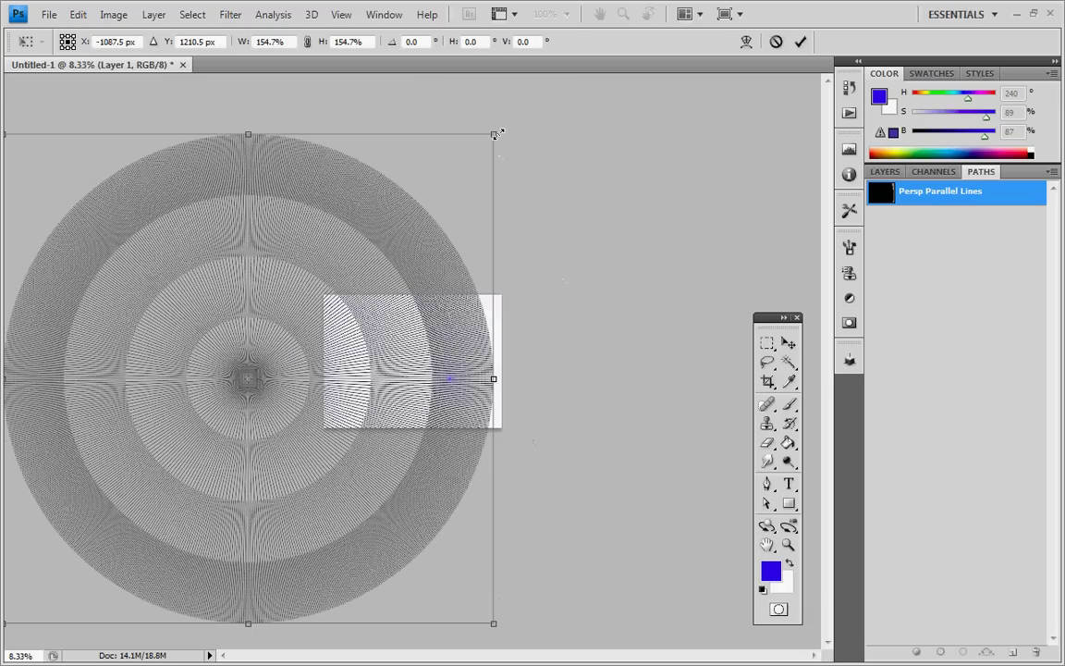
{"action": "left_click_drag", "start_coordinate": [496, 134], "coordinate": [564, 86]}
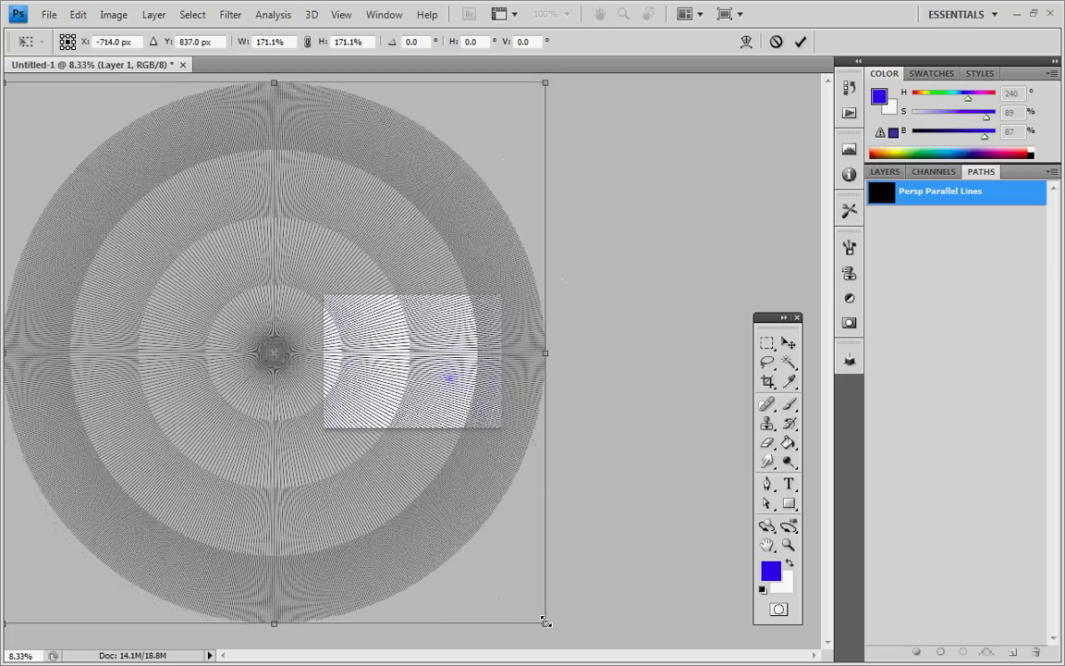
{"action": "left_click_drag", "start_coordinate": [546, 622], "coordinate": [595, 642]}
Fine-tune the pattern near the vanishing point, then shift it left to X −1367 px
{"action": "key", "text": "ctrl+plus"}
{"action": "key", "text": "ctrl+plus"}
{"action": "key", "text": "ctrl+plus"}
{"action": "key", "text": "ctrl+plus"}
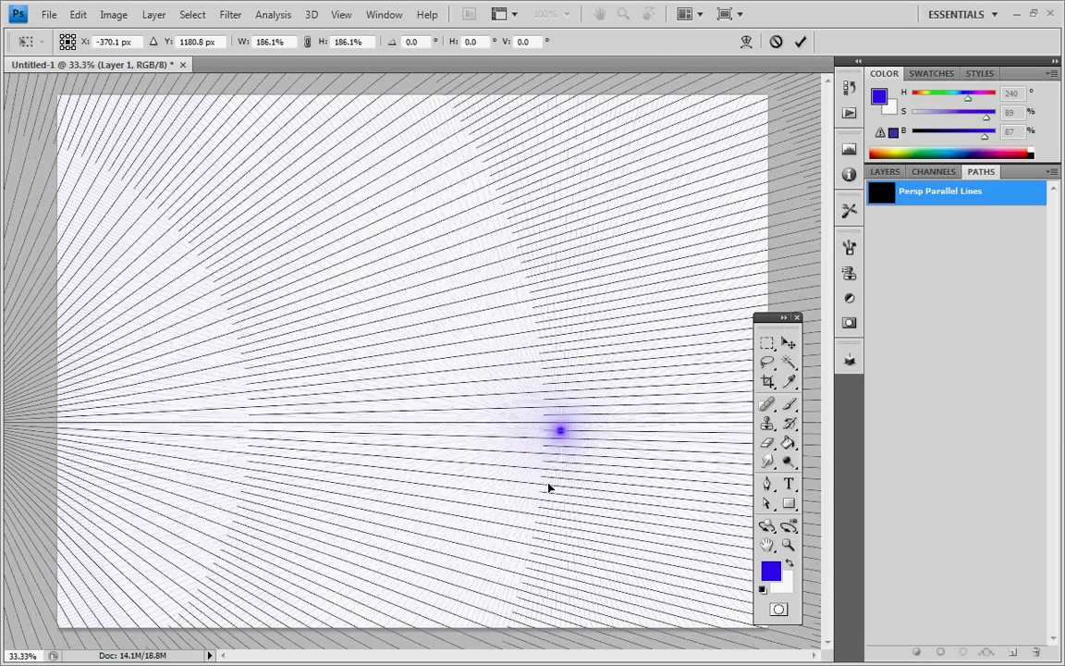
{"action": "left_click_drag", "start_coordinate": [552, 487], "coordinate": [552, 497]}
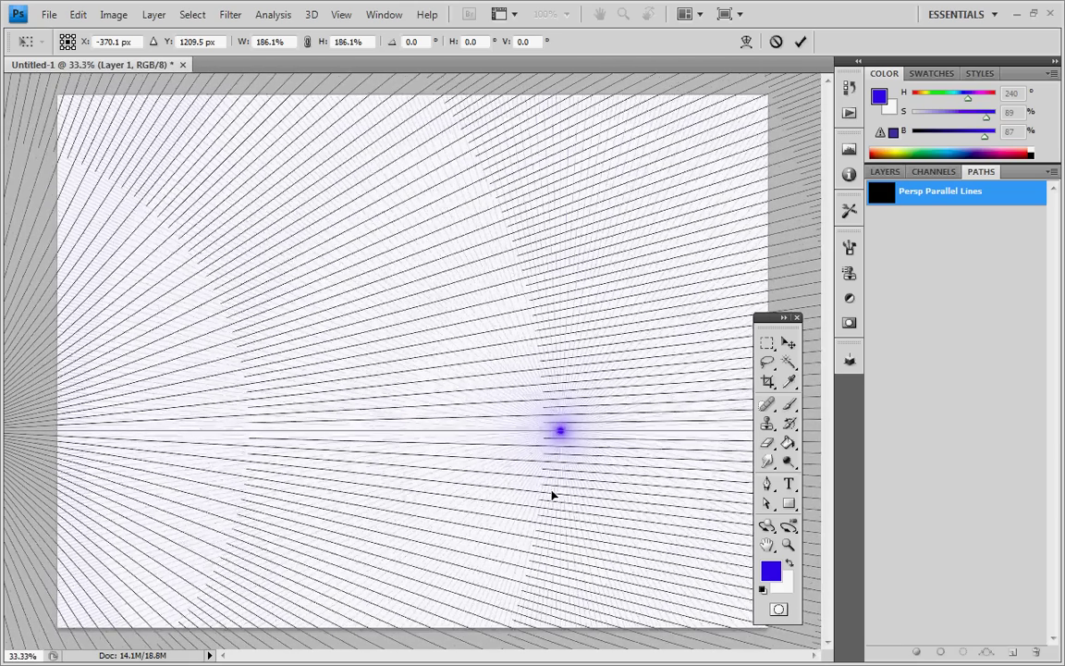
{"action": "key", "text": "ctrl+plus"}
{"action": "key", "text": "ctrl+plus"}
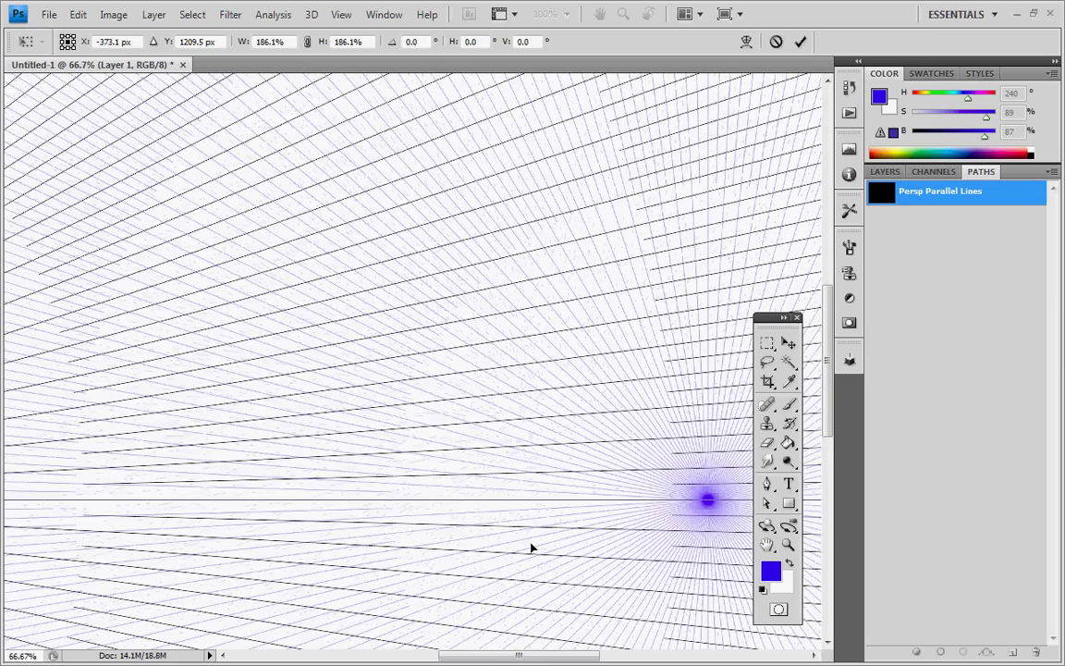
{"action": "left_click_drag", "start_coordinate": [524, 550], "coordinate": [527, 551]}
{"action": "key", "text": "ctrl+minus"}
{"action": "key", "text": "ctrl+minus"}
{"action": "key", "text": "ctrl+minus"}
{"action": "key", "text": "ctrl+minus"}
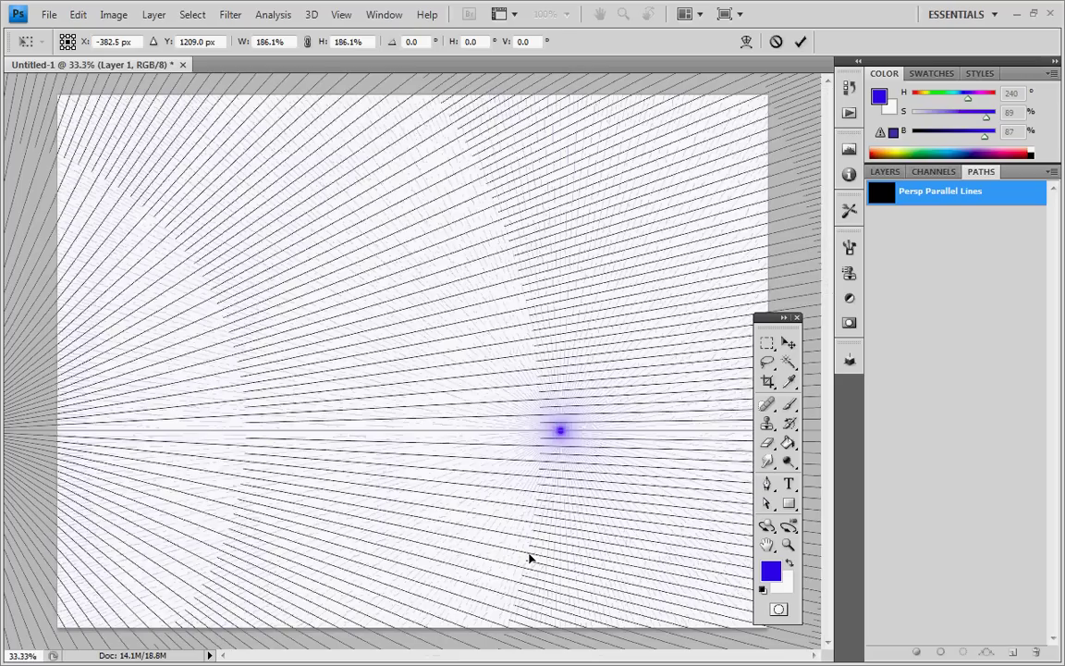
{"action": "key", "text": "ctrl+minus"}
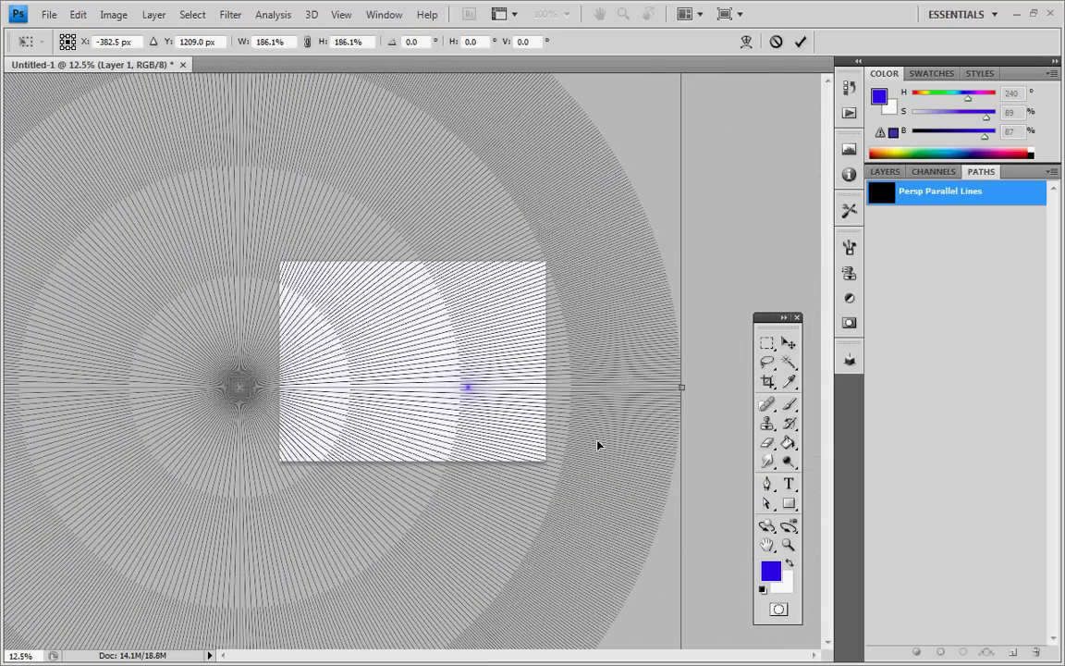
{"action": "left_click_drag", "start_coordinate": [596, 442], "coordinate": [495, 447]}
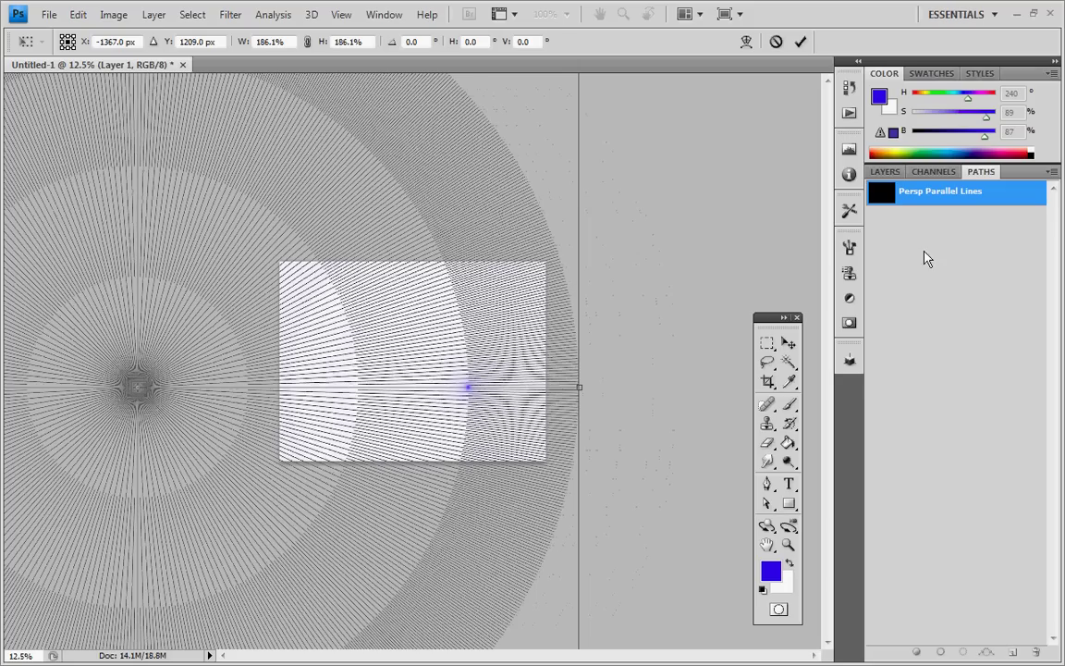
Commit the pending transform on the ring pattern and switch to the Brush tool
{"action": "left_click", "coordinate": [885, 171]}
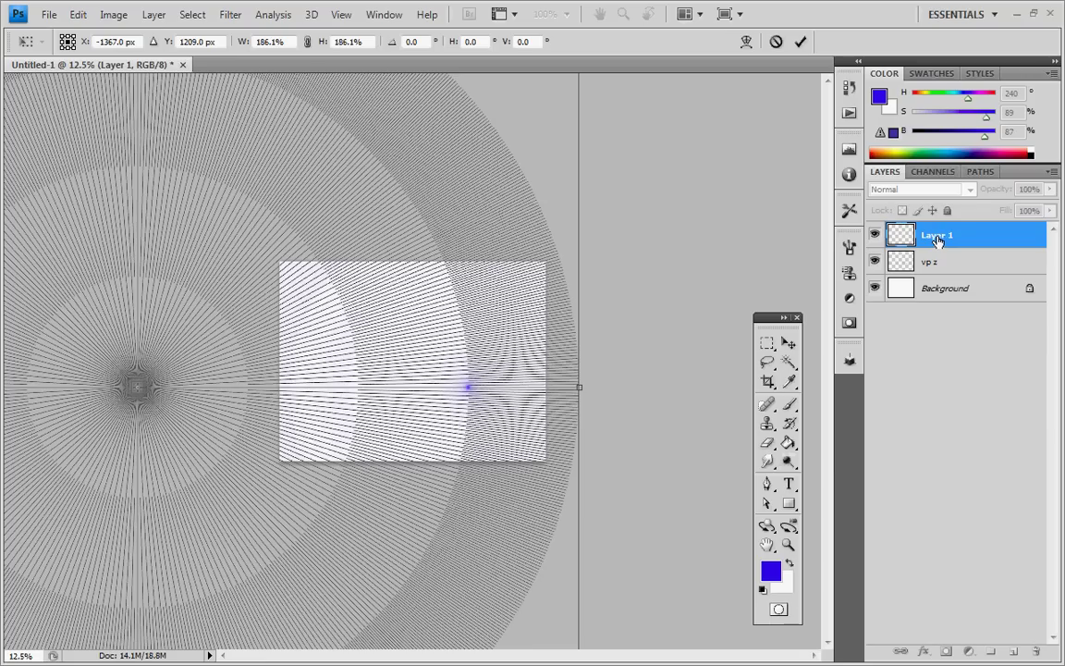
{"action": "key", "text": "Return"}
{"action": "key", "text": "b"}
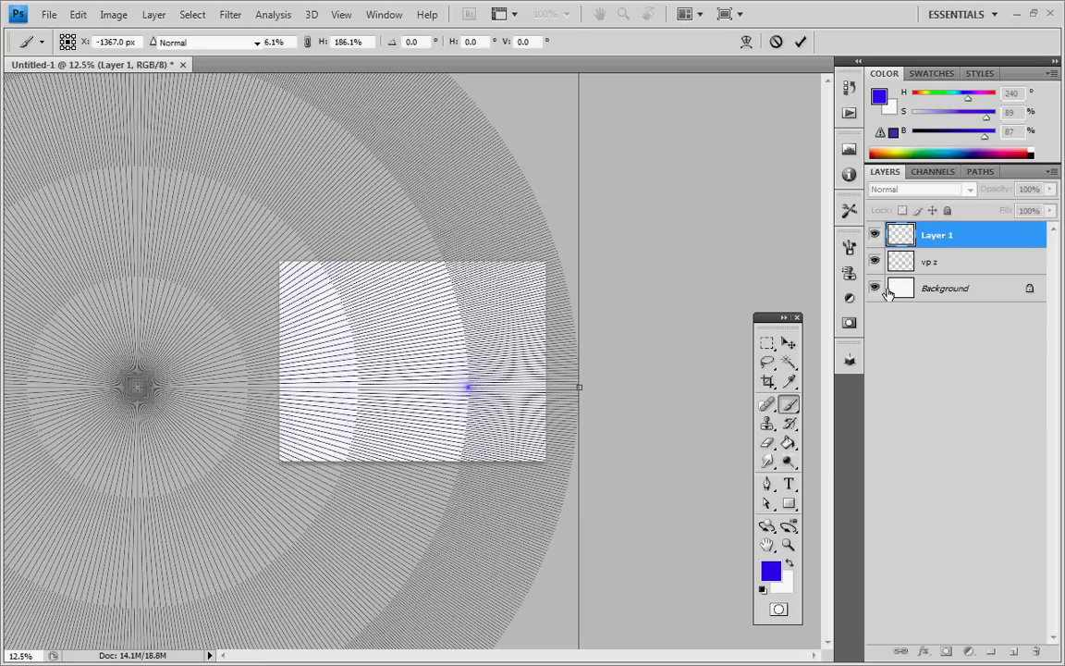
Rename Layer 1 to 'vp x' and begin setting the foreground colour to dd1717
{"action": "double_click", "coordinate": [936, 236]}
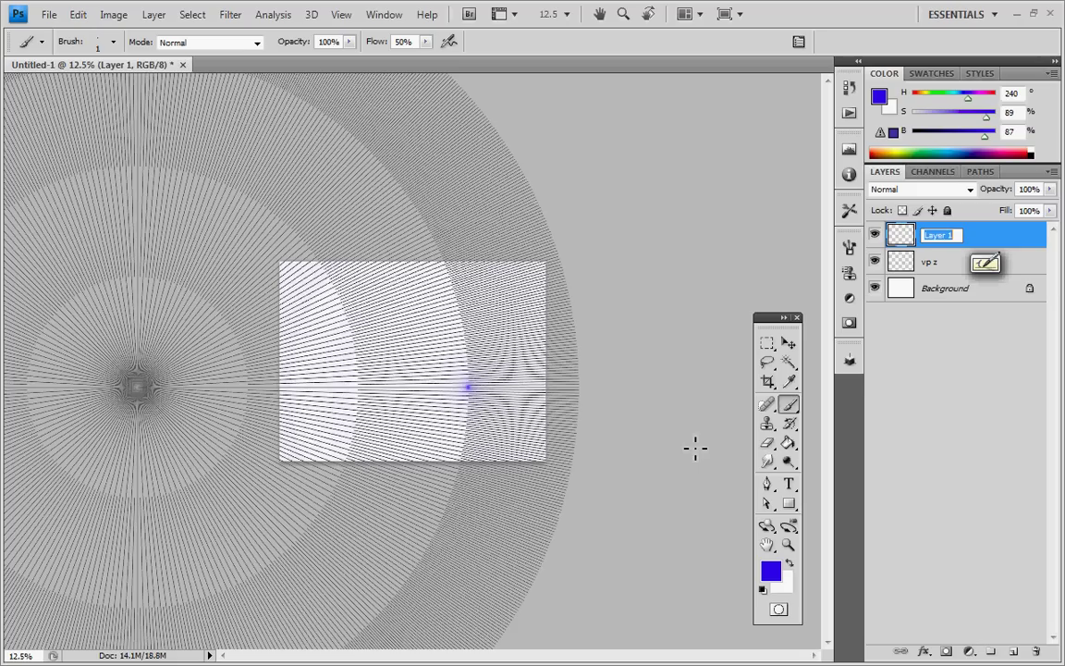
{"action": "type", "text": "vp"}
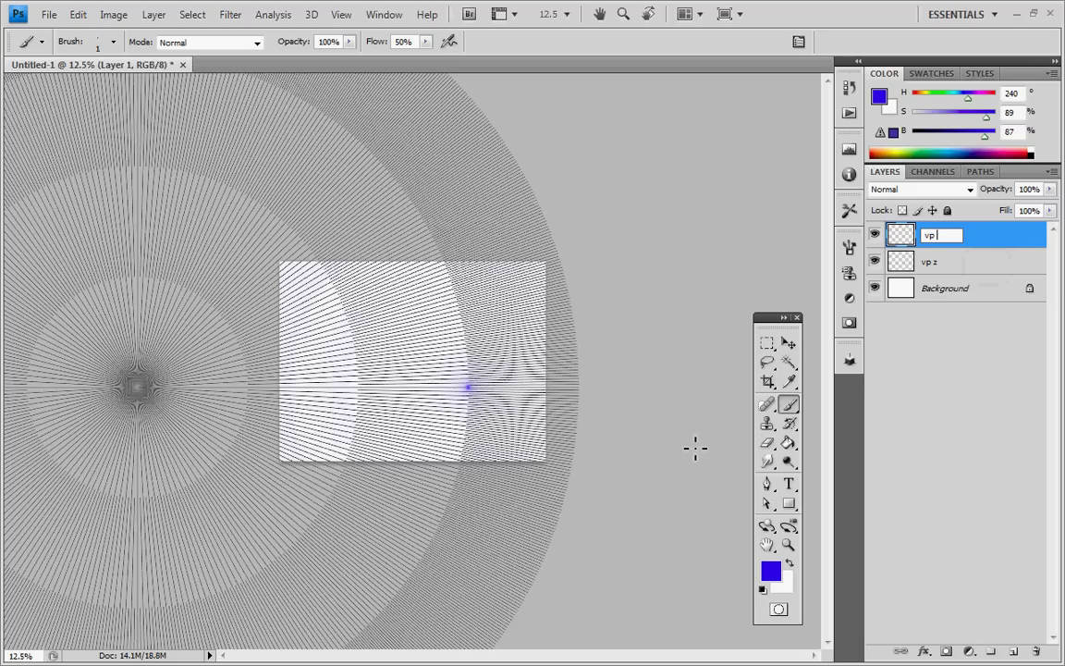
{"action": "type", "text": " x"}
{"action": "key", "text": "Return"}
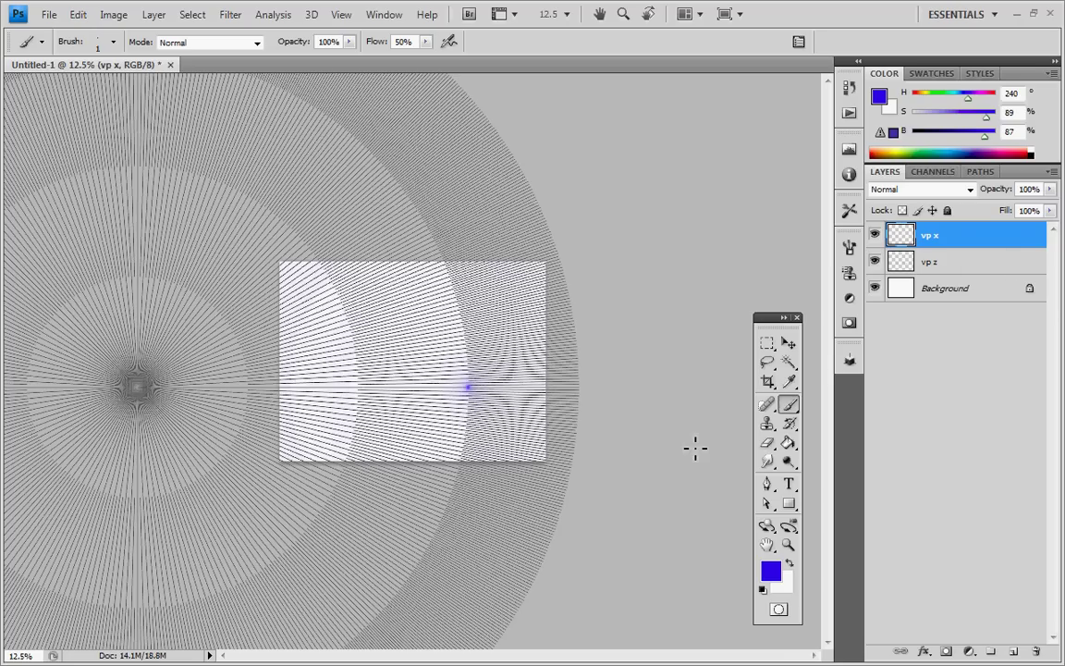
{"action": "left_click", "coordinate": [771, 570]}
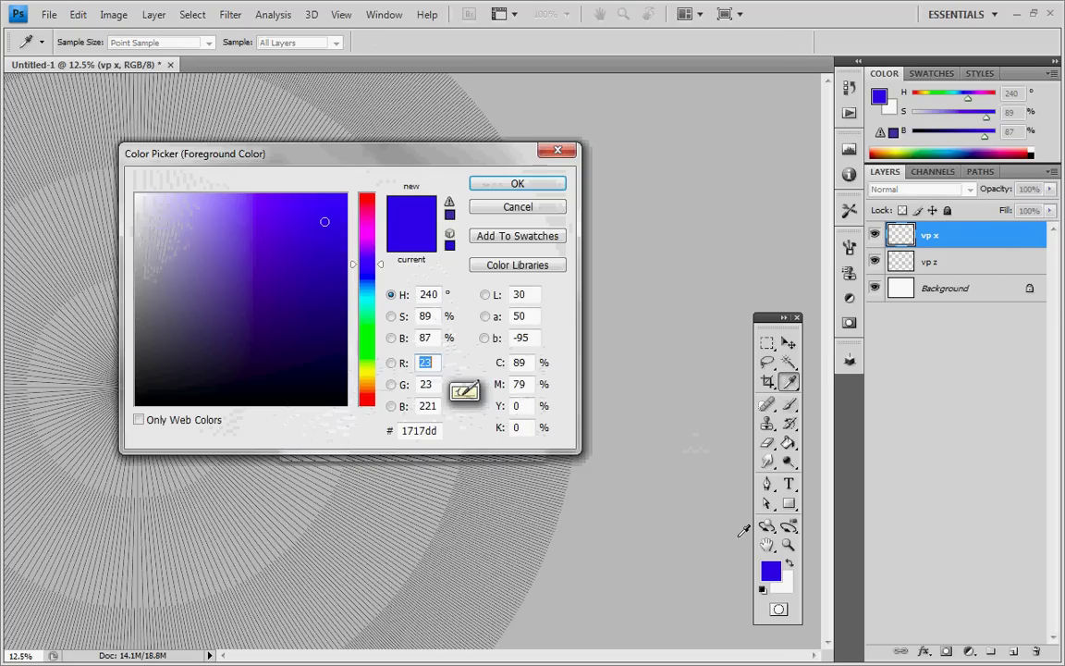
{"action": "double_click", "coordinate": [419, 431]}
Set red dd1717 as foreground and brush-stroke the Persp Parallel Lines path onto vp x
{"action": "type", "text": "dd1717"}
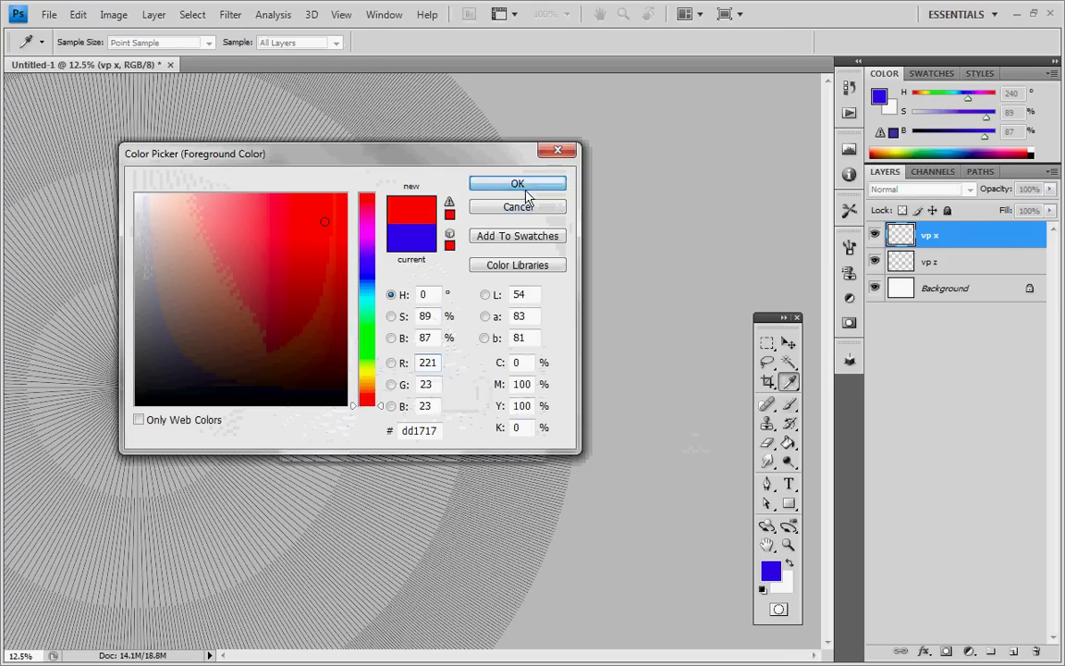
{"action": "left_click", "coordinate": [525, 189]}
{"action": "left_click", "coordinate": [980, 172]}
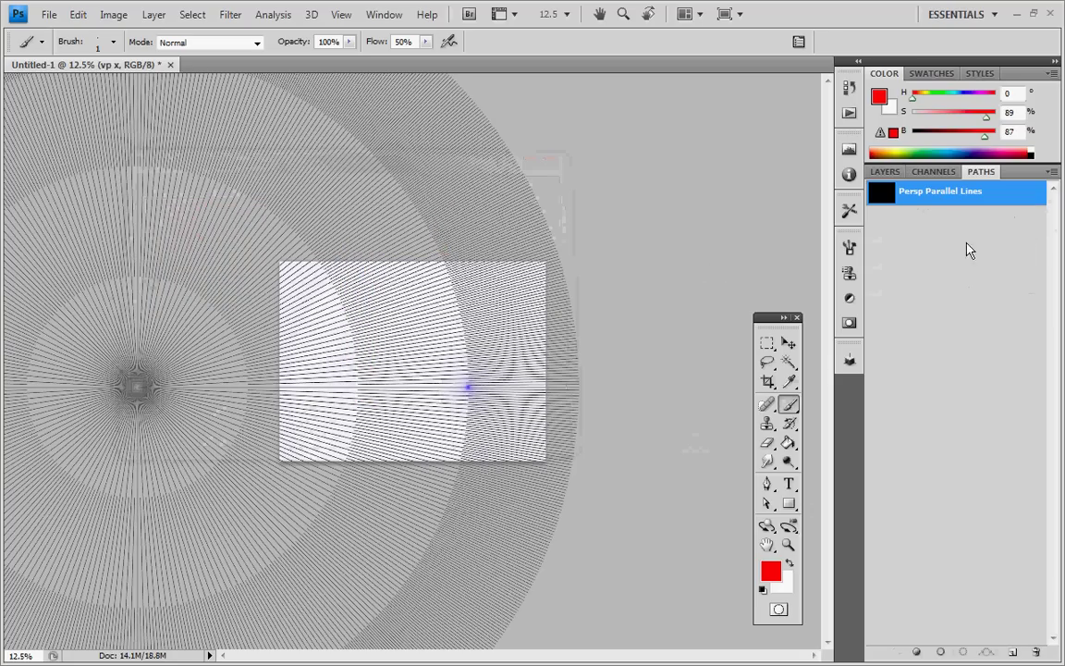
{"action": "right_click", "coordinate": [952, 194]}
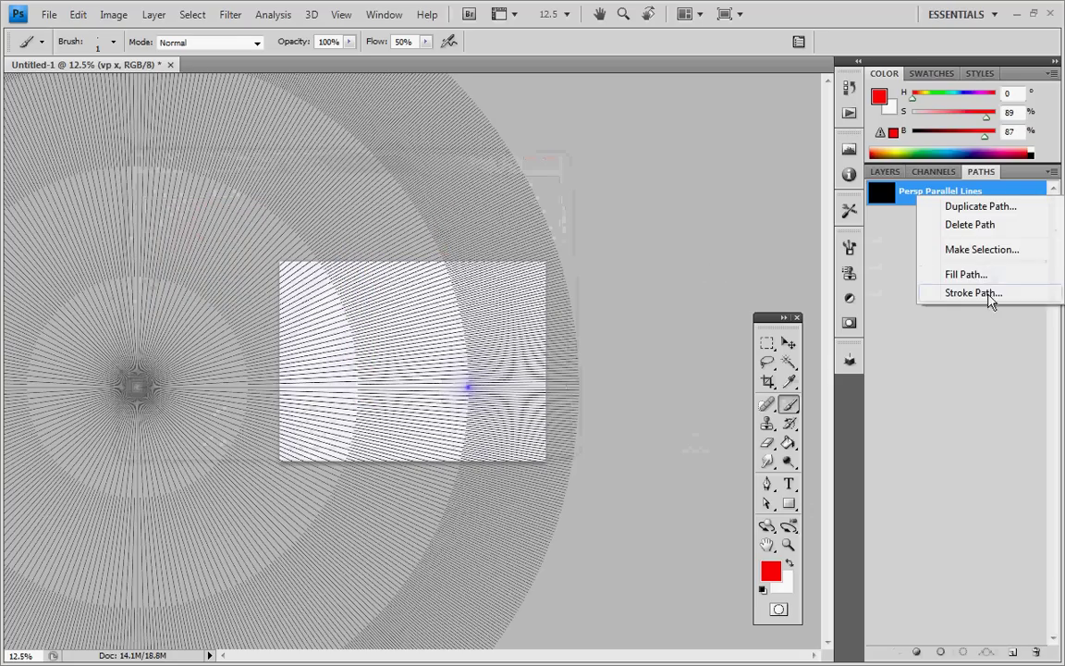
{"action": "left_click", "coordinate": [973, 294]}
{"action": "left_click", "coordinate": [672, 404]}
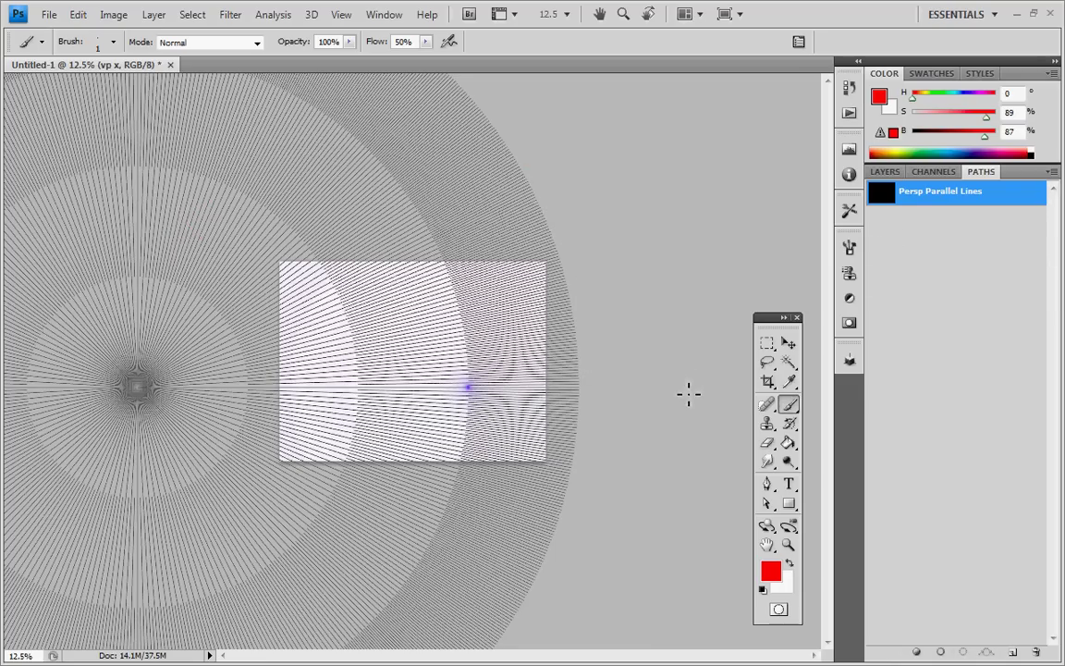
{"action": "left_click", "coordinate": [934, 271]}
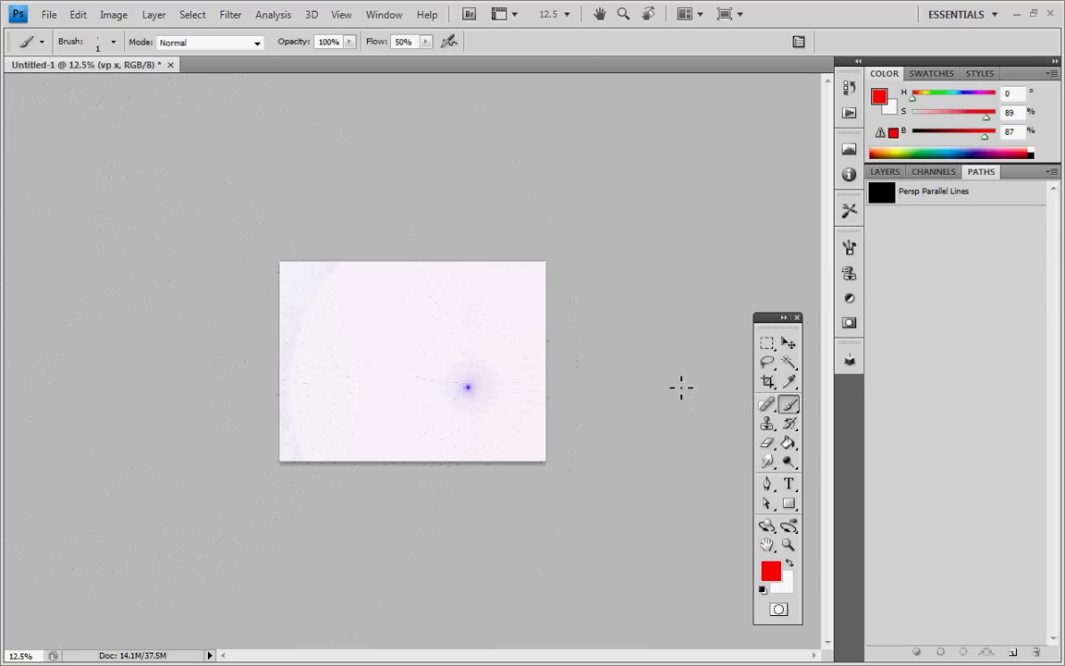
Zoom to 33.3% and toggle the vp z layer off and on to compare grids
{"action": "key", "text": "ctrl+plus"}
{"action": "key", "text": "ctrl+plus"}
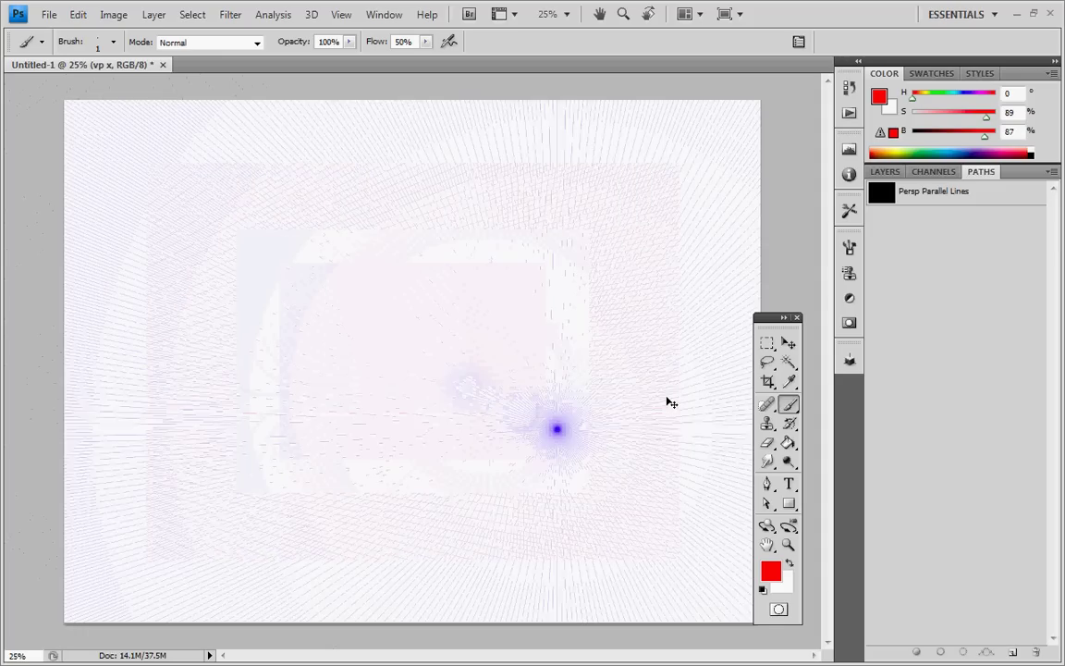
{"action": "key", "text": "ctrl+plus"}
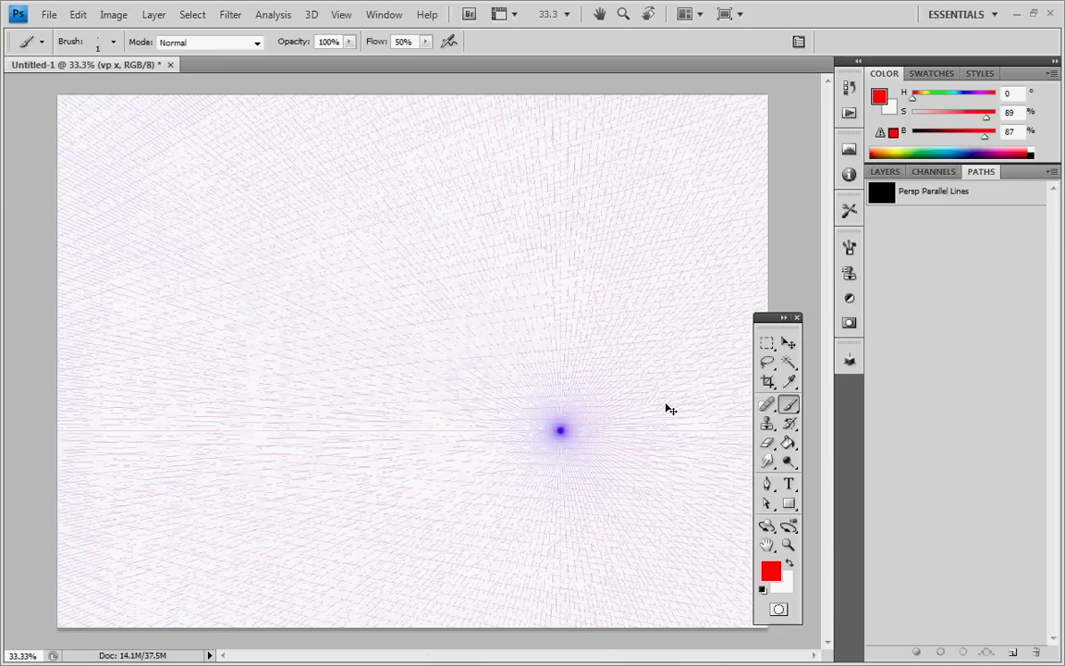
{"action": "left_click", "coordinate": [885, 171]}
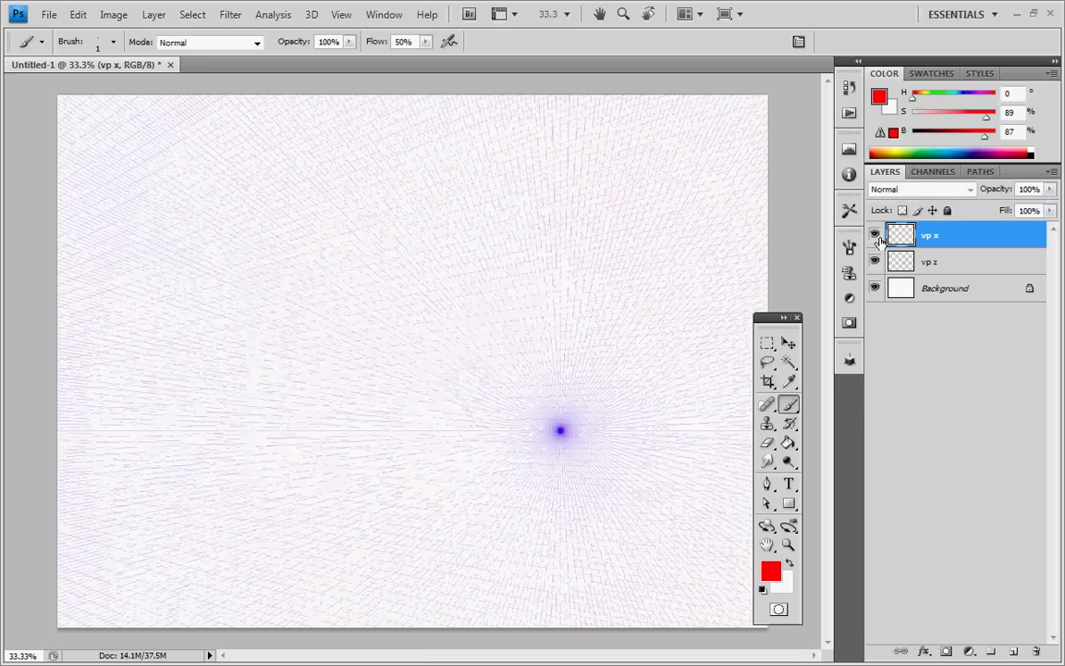
{"action": "left_click", "coordinate": [875, 262]}
{"action": "left_click", "coordinate": [875, 262]}
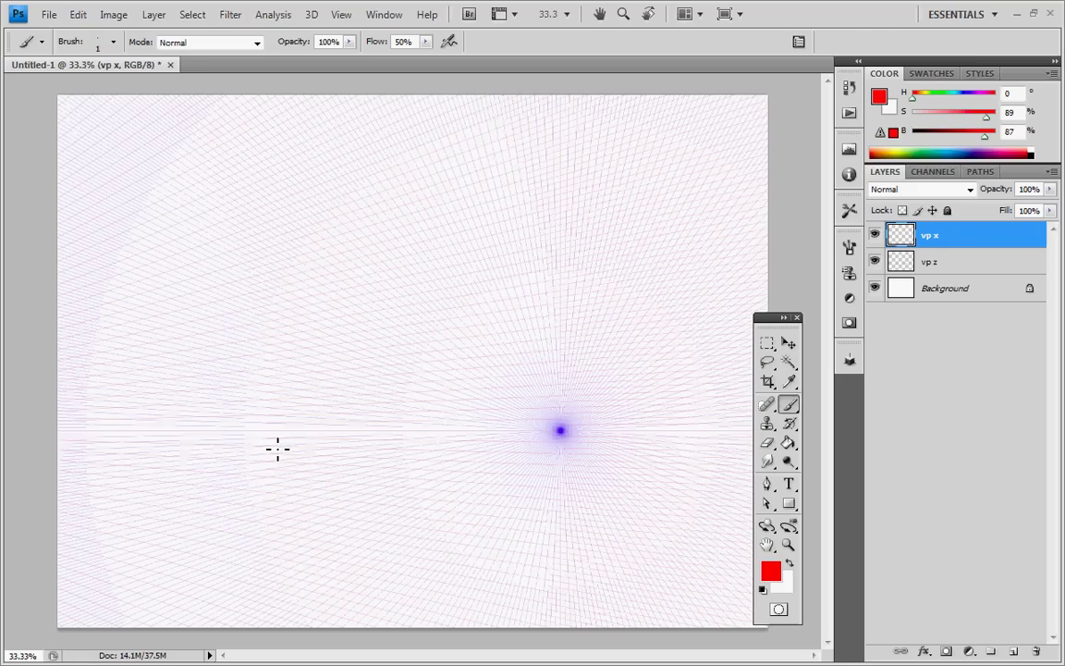
Add an empty layer above vp x and run File > Scripts > Perspective Grids
{"action": "key", "text": "ctrl+shift+alt+n"}
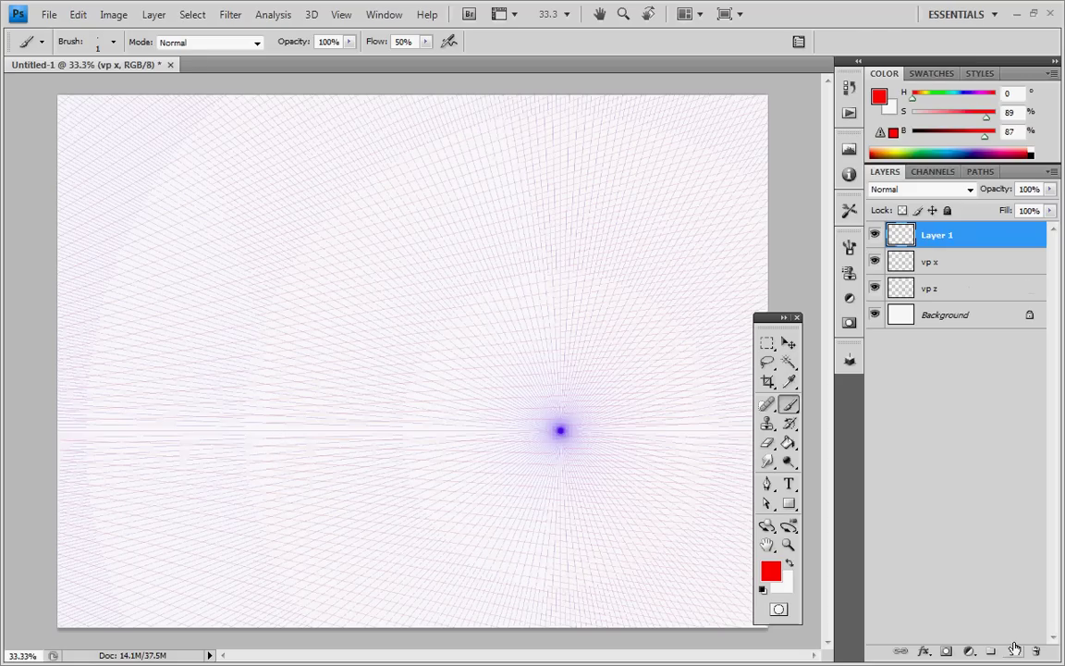
{"action": "left_click", "coordinate": [980, 171]}
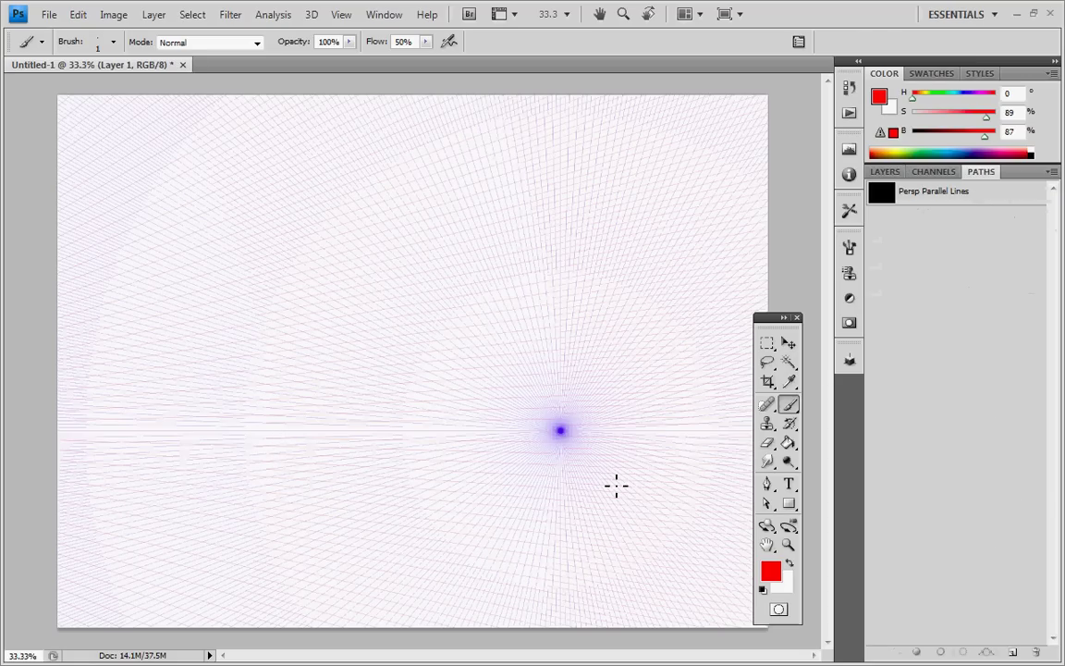
{"action": "left_click", "coordinate": [48, 15]}
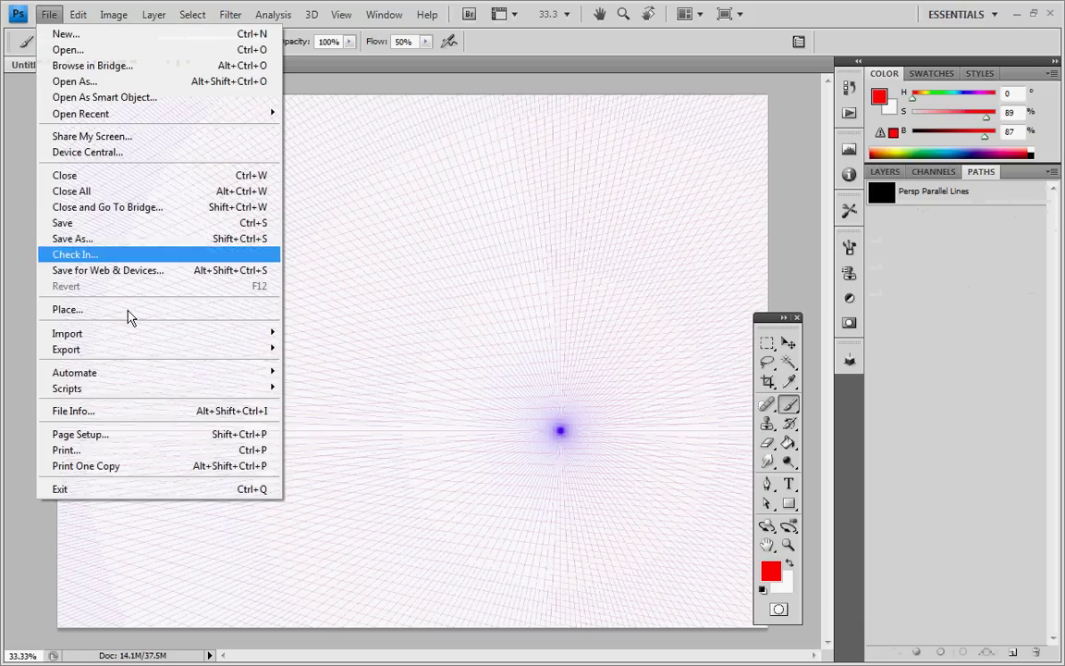
{"action": "mouse_move", "coordinate": [257, 389]}
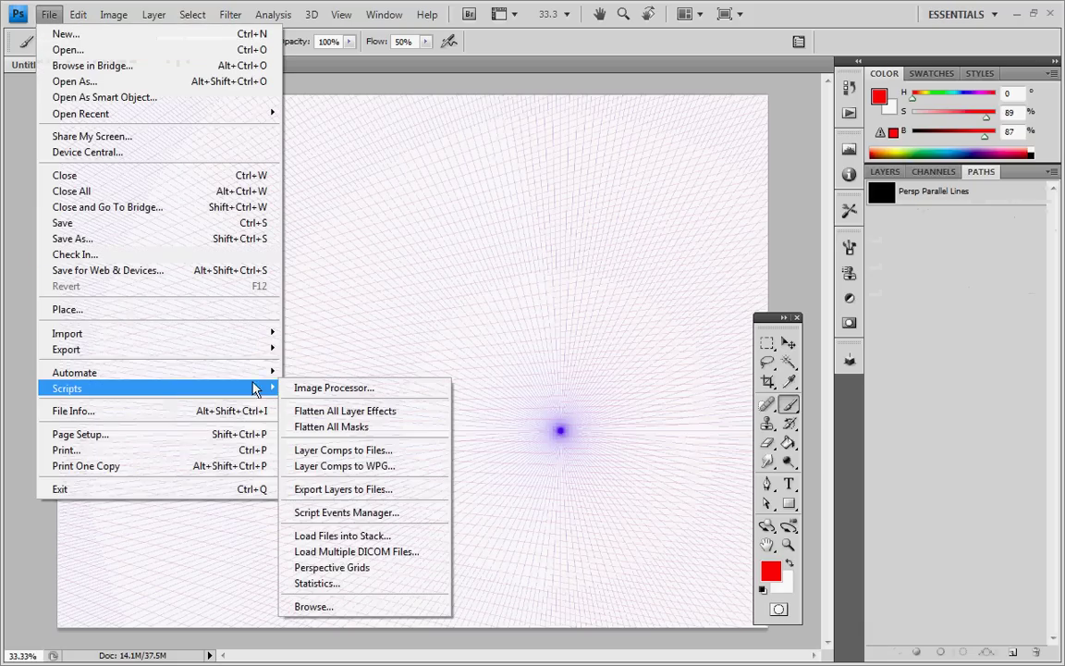
{"action": "left_click", "coordinate": [375, 567]}
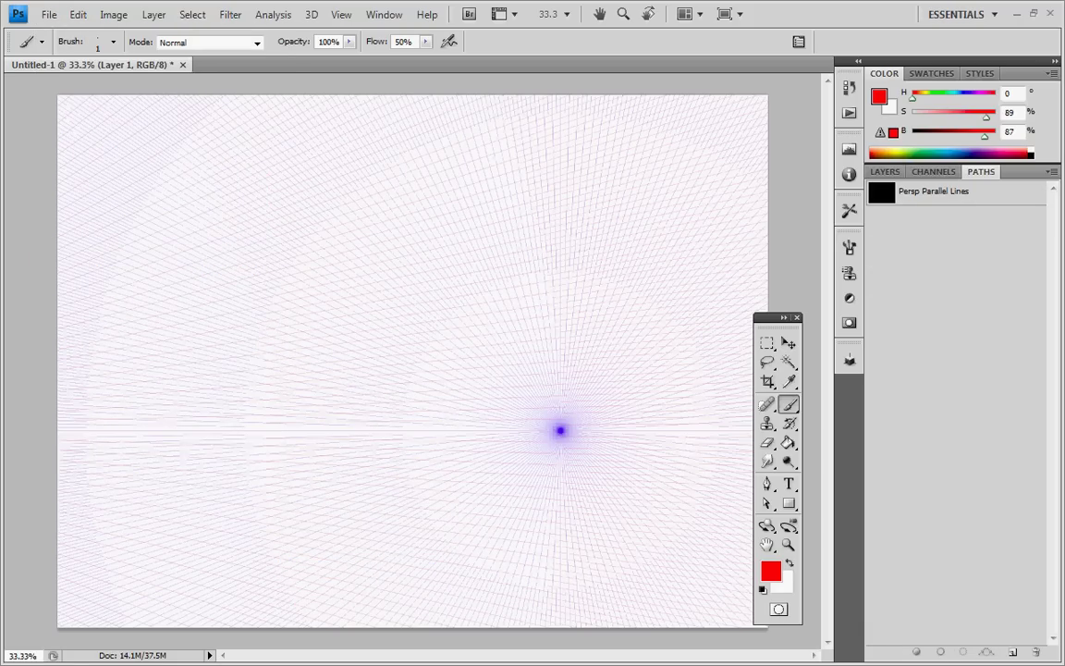
{"action": "left_click_drag", "start_coordinate": [131, 340], "coordinate": [543, 329]}
Generate Parallel Lines with 100 lines, span 3000, angle 90 and line length 2000
{"action": "left_click", "coordinate": [449, 367]}
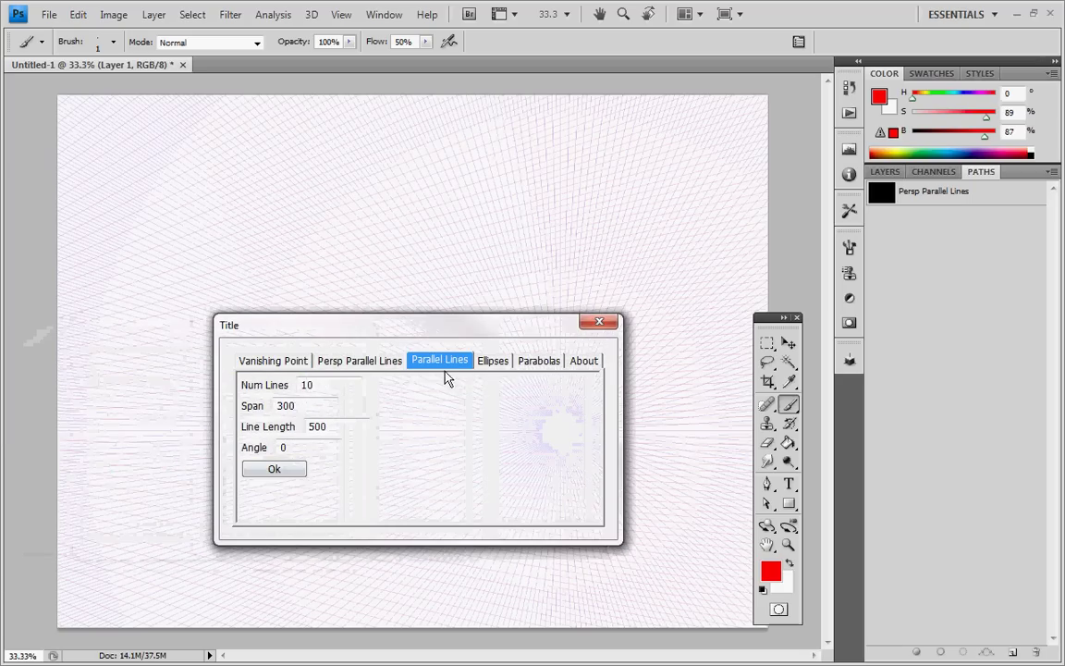
{"action": "left_click", "coordinate": [341, 385]}
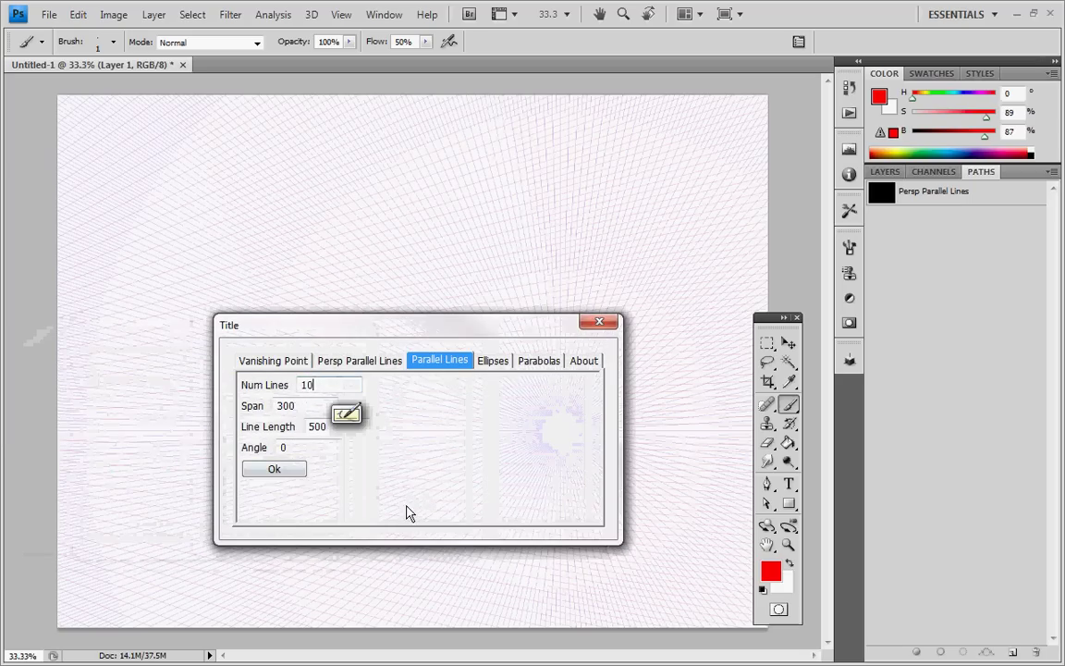
{"action": "type", "text": "0"}
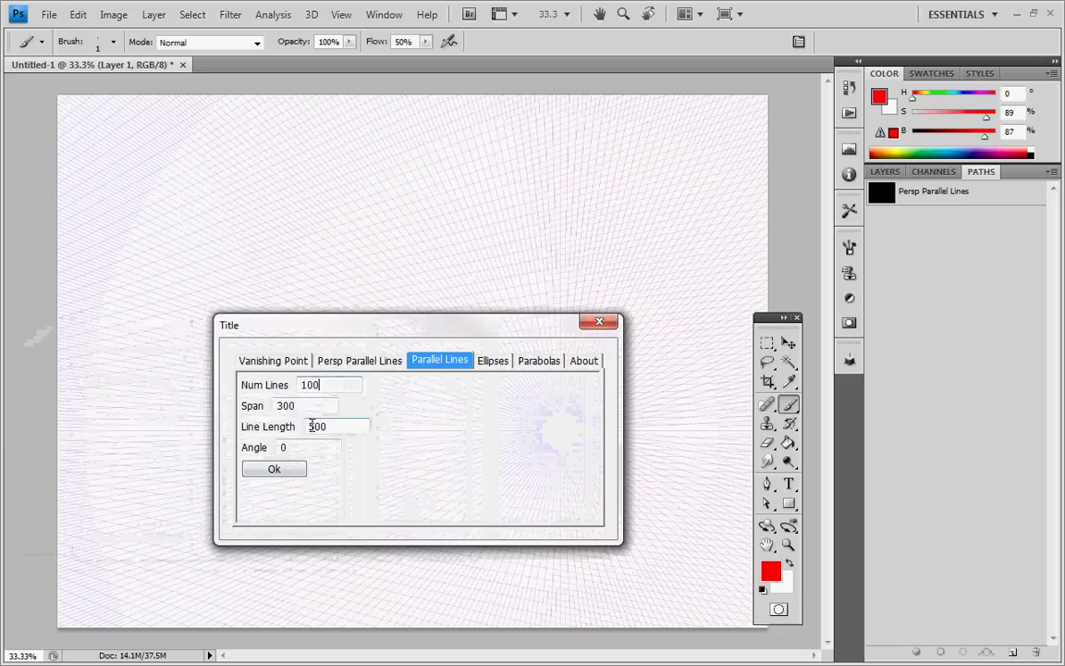
{"action": "key", "text": "Tab"}
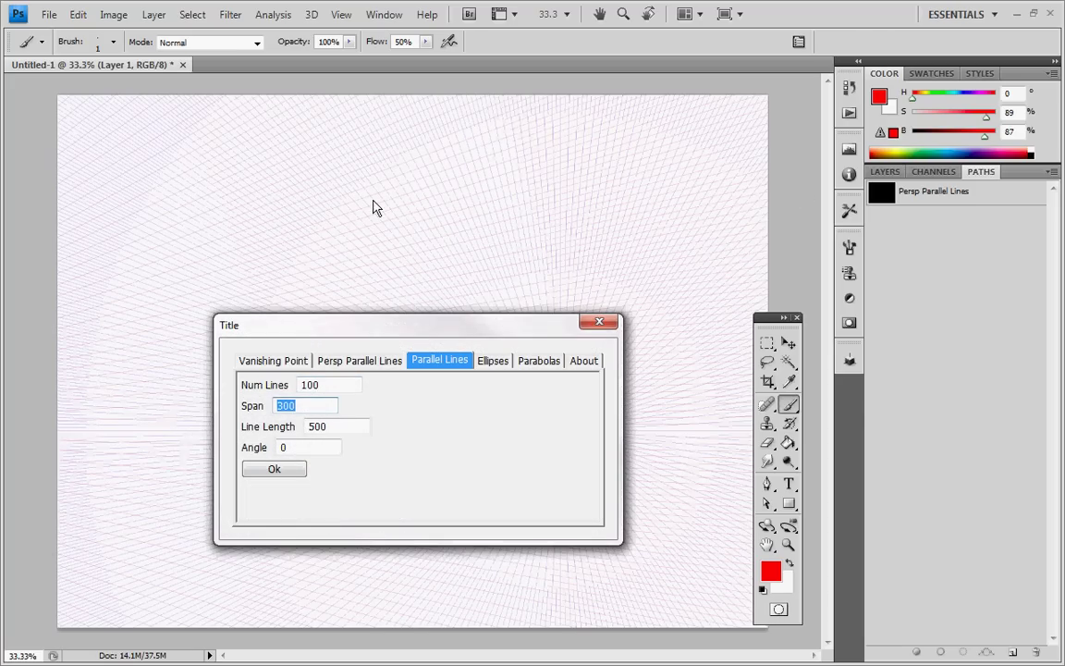
{"action": "left_click", "coordinate": [314, 447]}
{"action": "type", "text": "9"}
{"action": "left_click", "coordinate": [321, 407]}
{"action": "type", "text": "3"}
{"action": "key", "text": "BackSpace"}
{"action": "type", "text": "0"}
{"action": "double_click", "coordinate": [330, 426]}
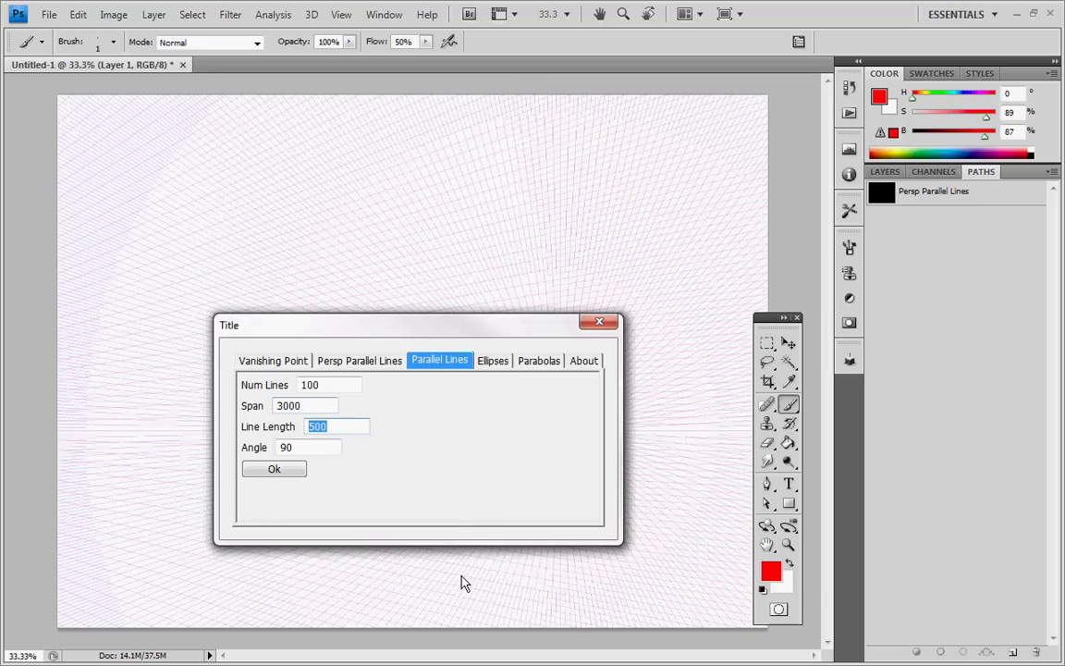
{"action": "type", "text": "2000"}
{"action": "left_click", "coordinate": [292, 470]}
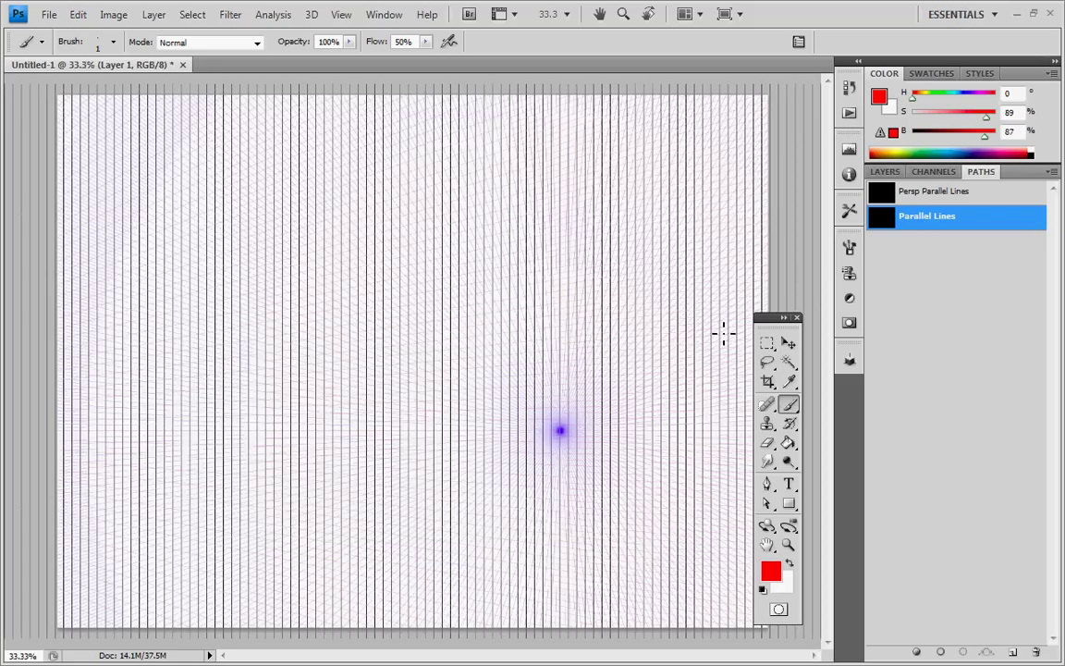
Set the foreground colour to green 17dd17 with the Brush tool active
{"action": "key", "text": "ctrl+minus"}
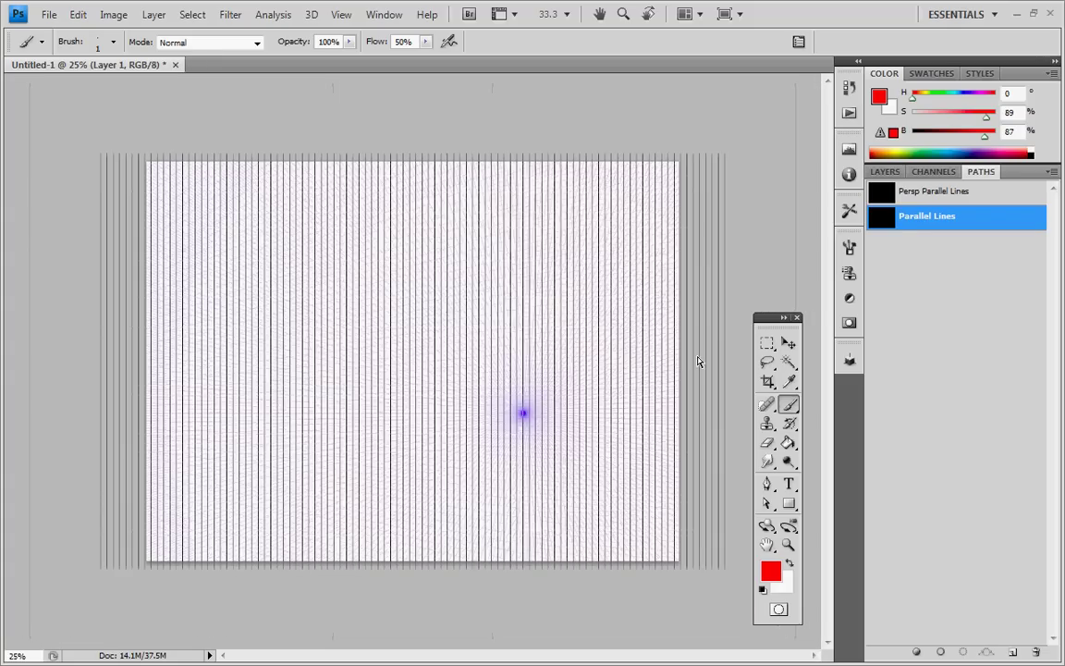
{"action": "key", "text": "ctrl+minus"}
{"action": "key", "text": "ctrl+plus"}
{"action": "key", "text": "ctrl+plus"}
{"action": "left_click", "coordinate": [773, 575]}
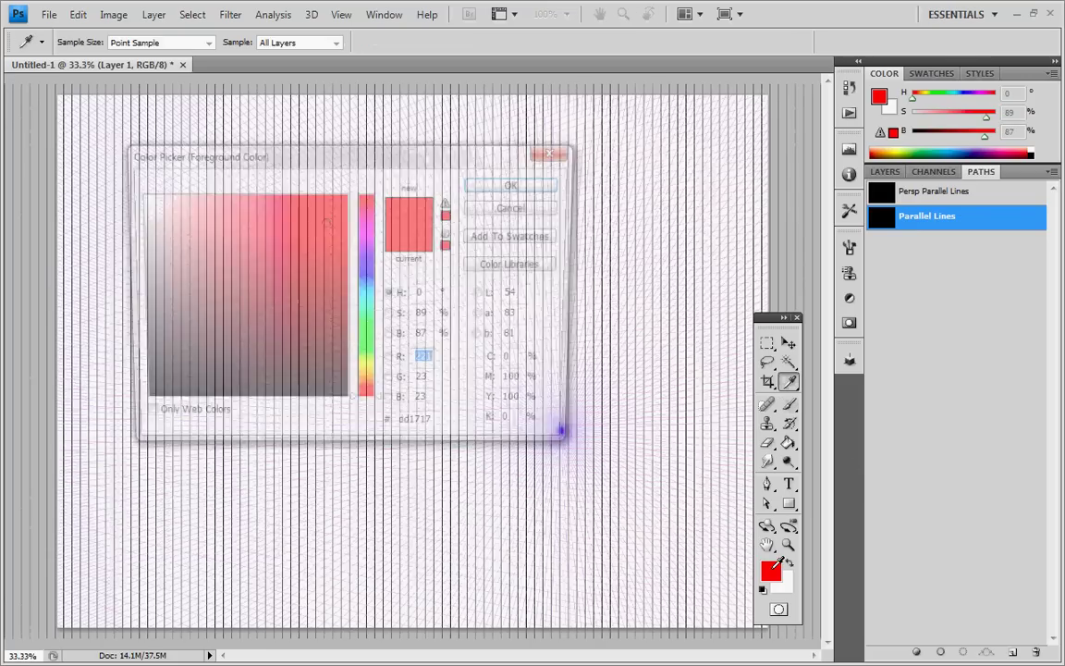
{"action": "left_click", "coordinate": [367, 336]}
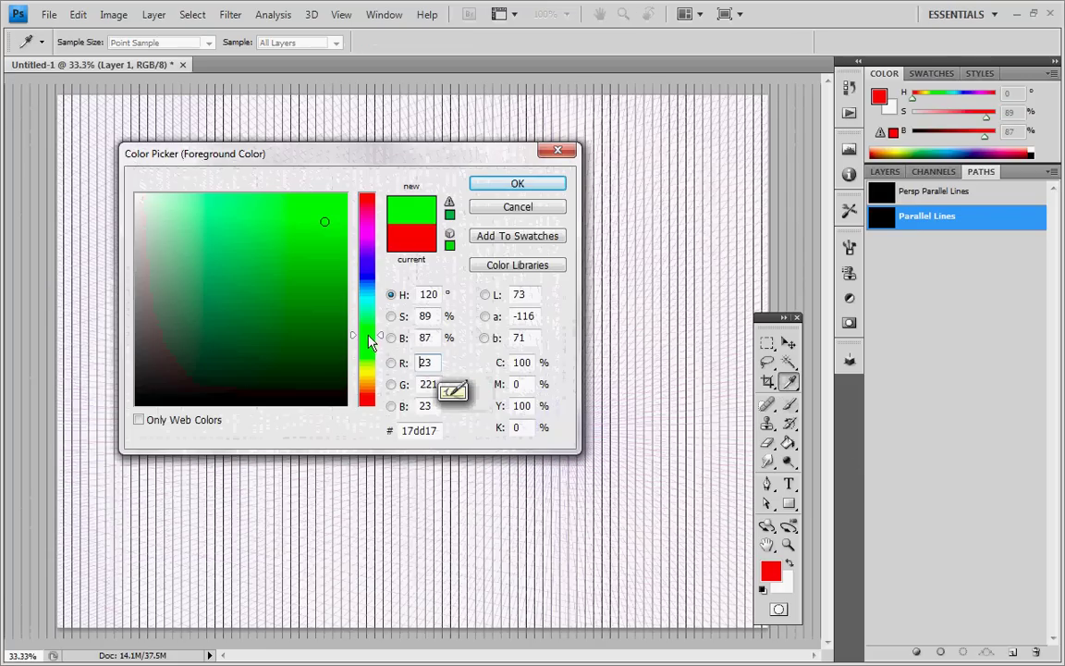
{"action": "left_click", "coordinate": [514, 184]}
{"action": "key", "text": "b"}
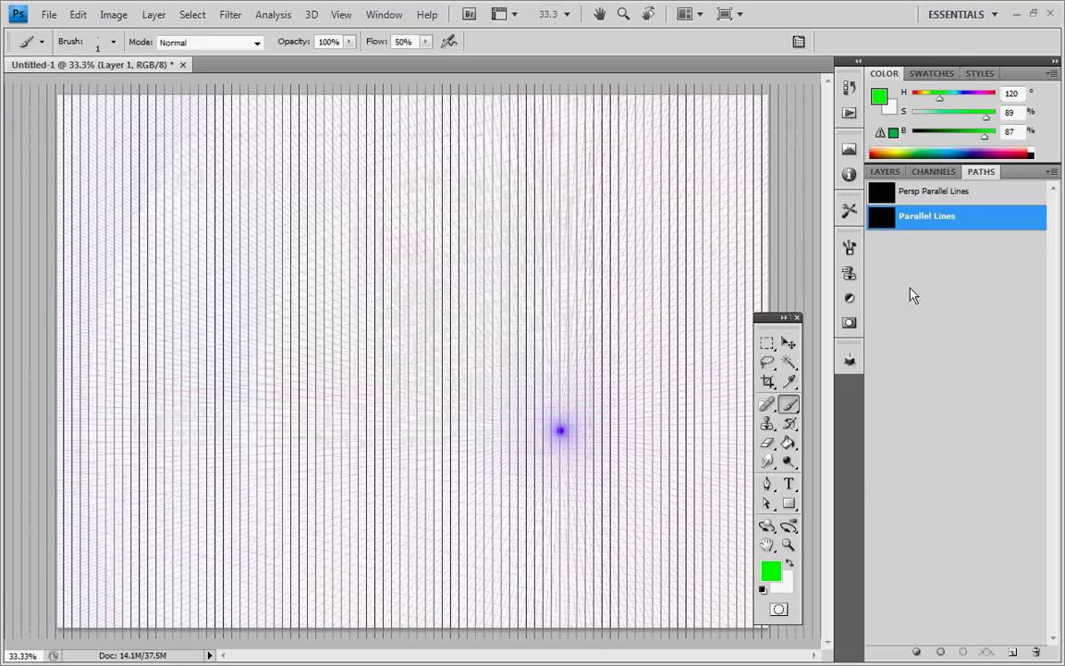
Rename Layer 1 to 'grid y'
{"action": "left_click", "coordinate": [885, 172]}
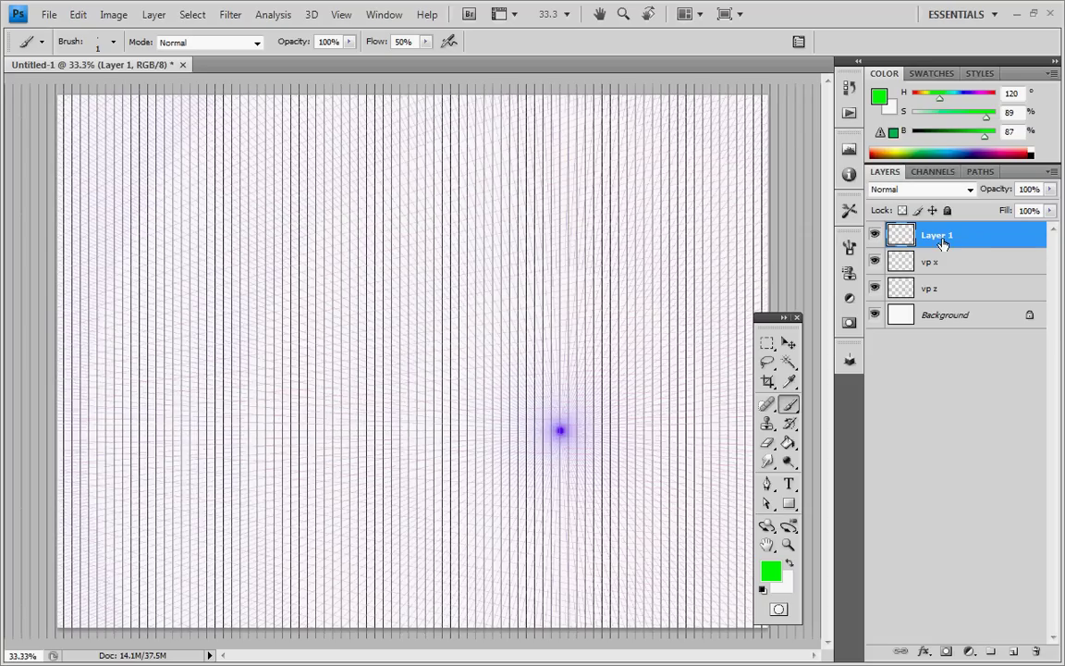
{"action": "double_click", "coordinate": [938, 236]}
{"action": "type", "text": "grid y"}
{"action": "key", "text": "Return"}
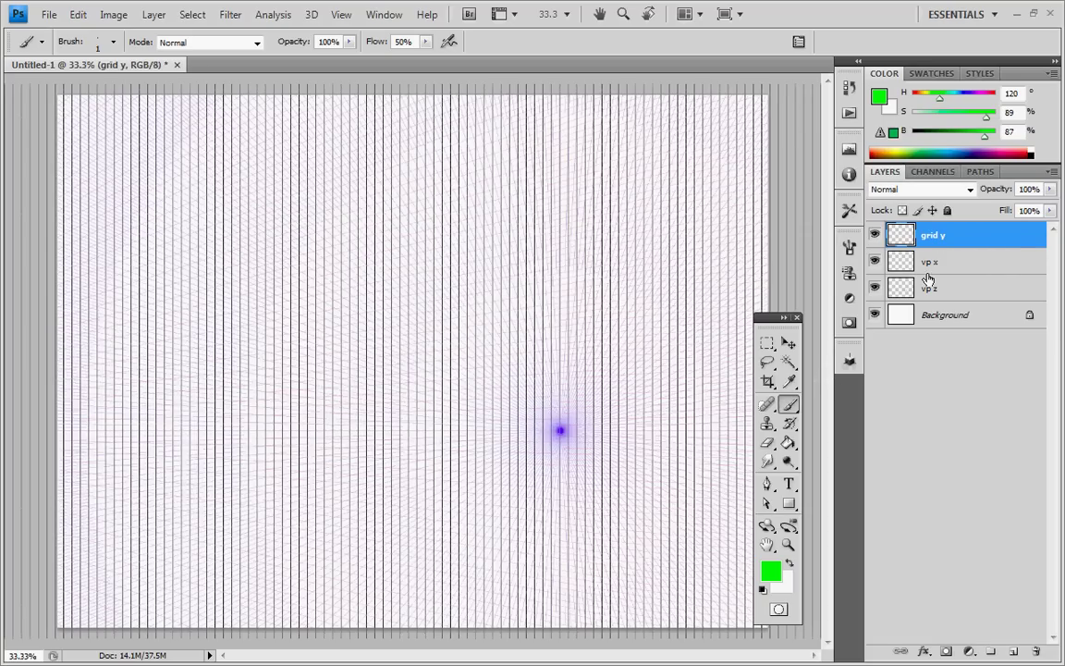
Brush-stroke the Parallel Lines path in green onto grid y, then deselect the path
{"action": "left_click", "coordinate": [981, 172]}
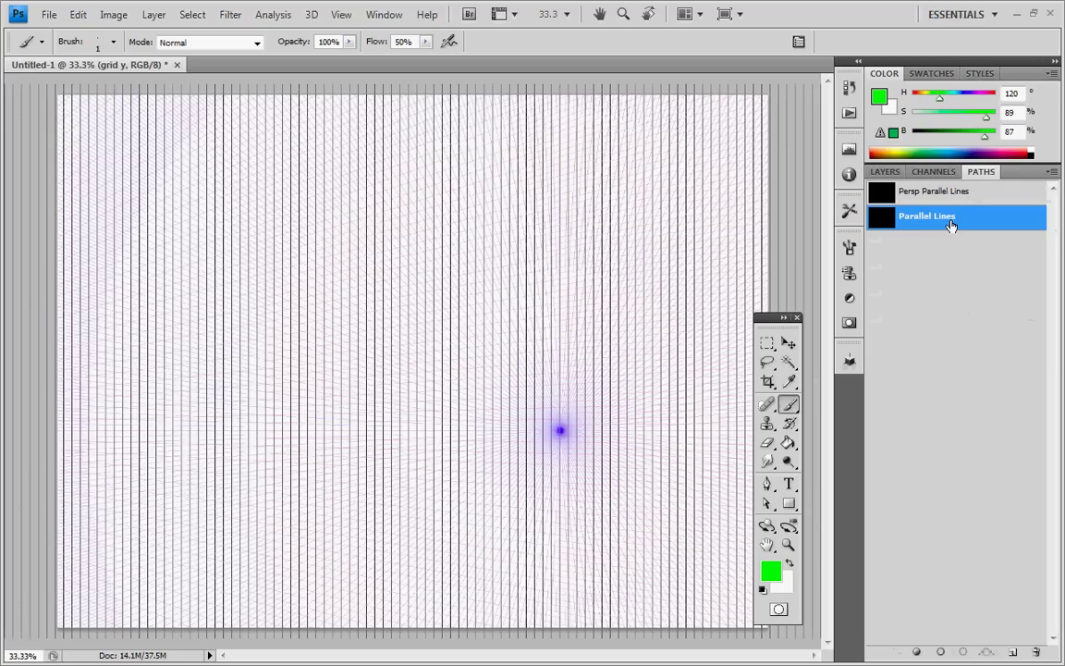
{"action": "right_click", "coordinate": [950, 225]}
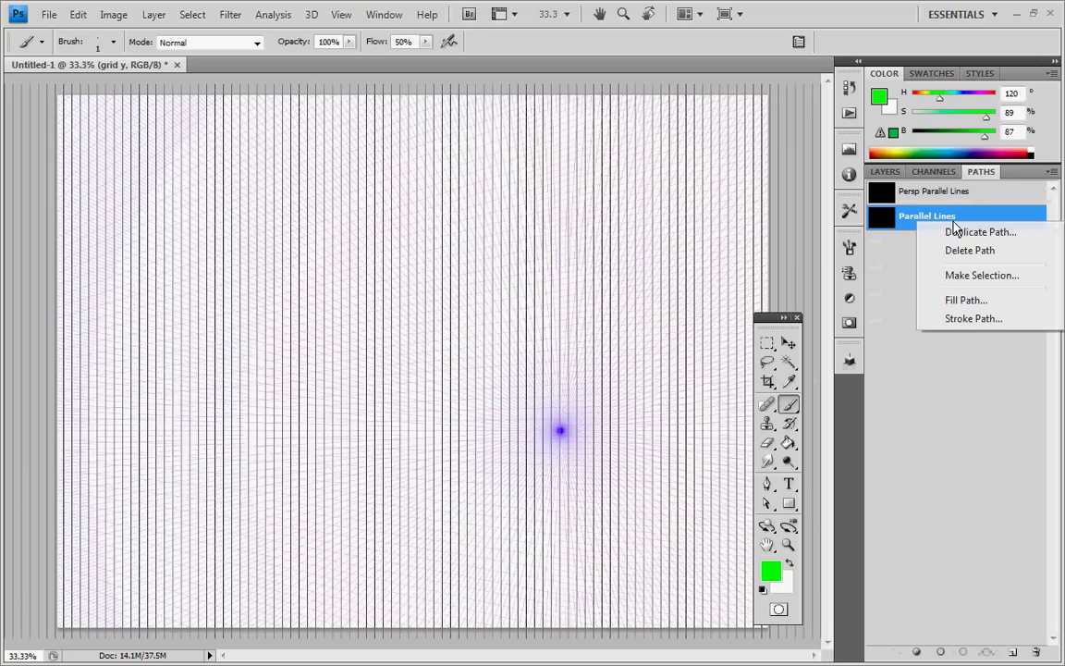
{"action": "left_click", "coordinate": [974, 319]}
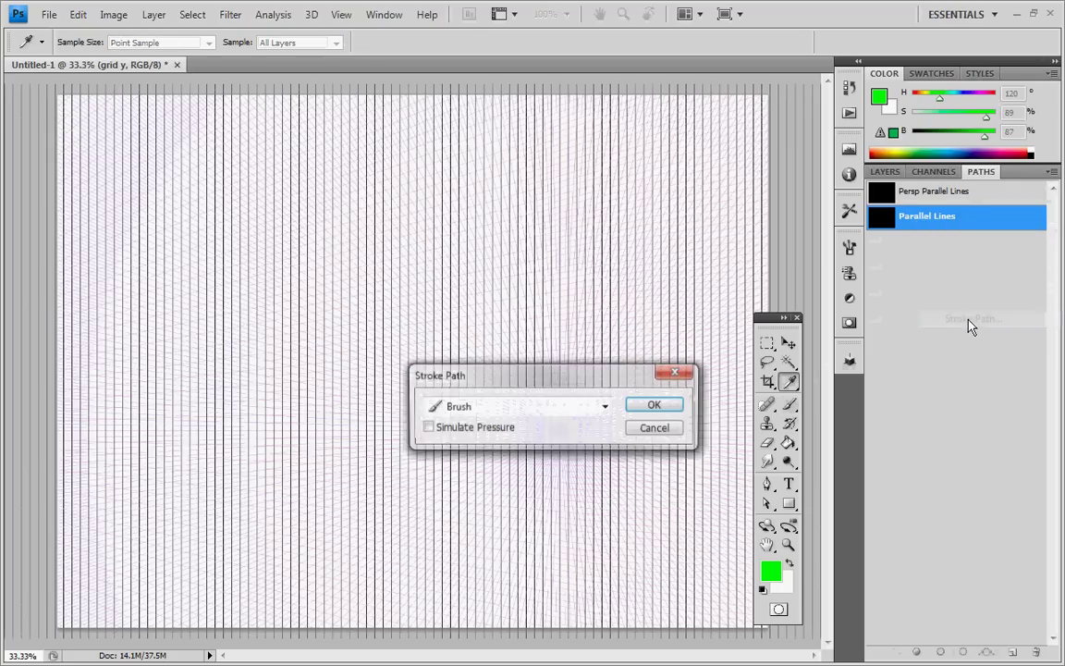
{"action": "left_click", "coordinate": [657, 406]}
{"action": "key", "text": "b"}
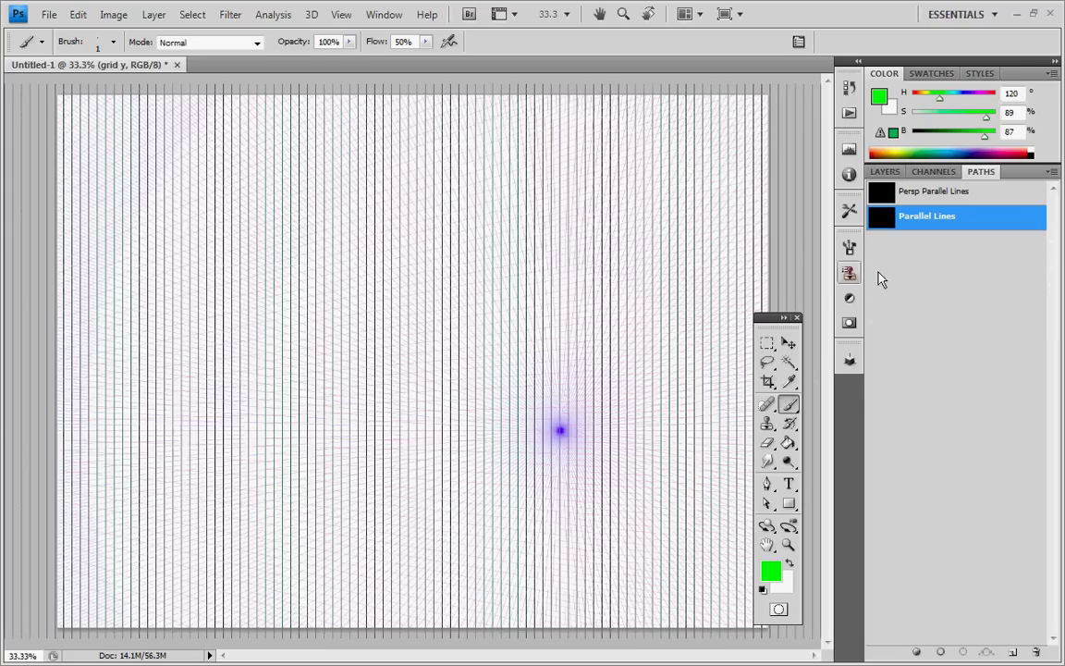
{"action": "left_click", "coordinate": [925, 265]}
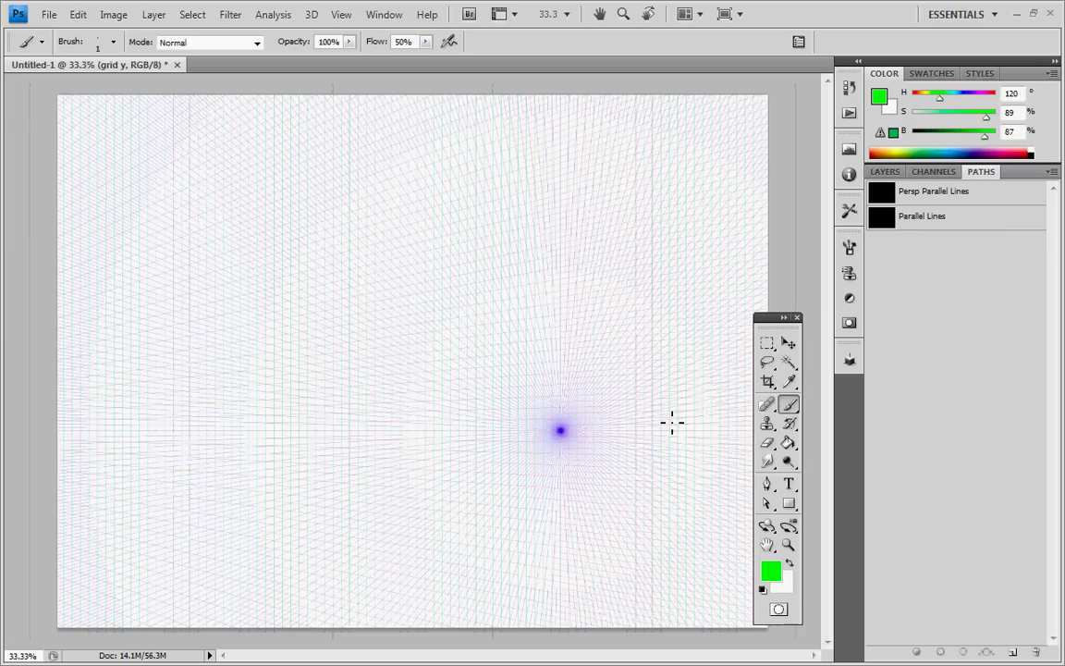
Zoom to 100% and pan around the vanishing point to inspect the green vertical grid lines, then return to 66.7%
{"action": "key", "text": "ctrl+plus"}
{"action": "key", "text": "ctrl+plus"}
{"action": "key", "text": "ctrl+plus"}
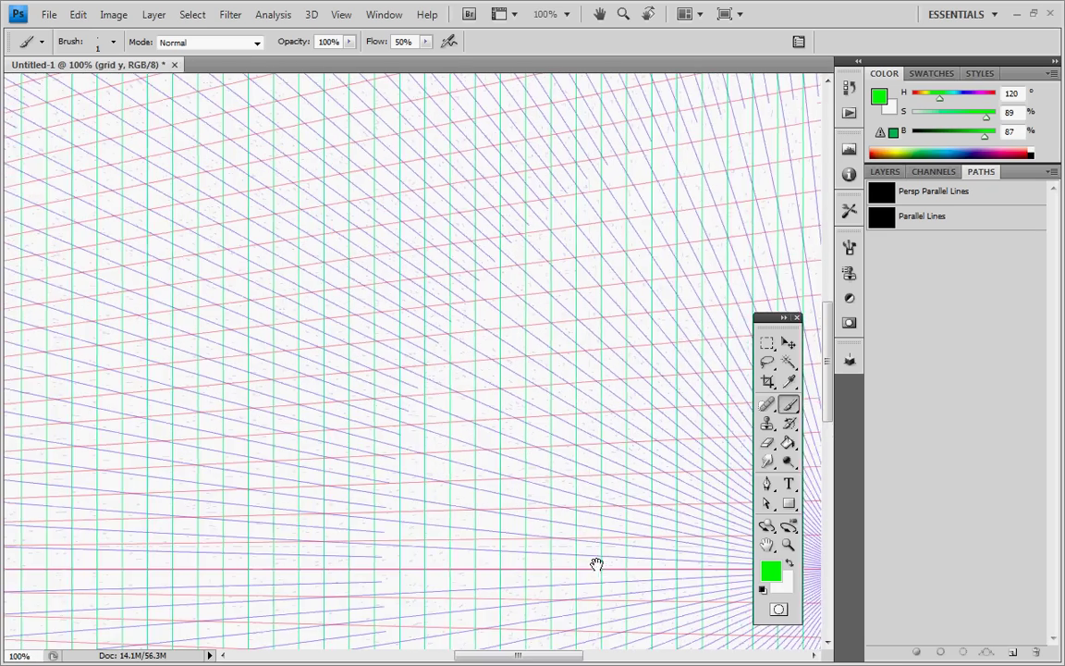
{"action": "left_click_drag", "start_coordinate": [597, 563], "coordinate": [399, 415]}
{"action": "left_click_drag", "start_coordinate": [526, 521], "coordinate": [445, 500]}
{"action": "mouse_move", "coordinate": [350, 504]}
{"action": "left_mouse_down"}
{"action": "mouse_move", "coordinate": [466, 487]}
{"action": "mouse_move", "coordinate": [475, 507]}
{"action": "left_mouse_up"}
{"action": "left_click_drag", "start_coordinate": [250, 499], "coordinate": [351, 495]}
{"action": "left_click_drag", "start_coordinate": [314, 435], "coordinate": [418, 423]}
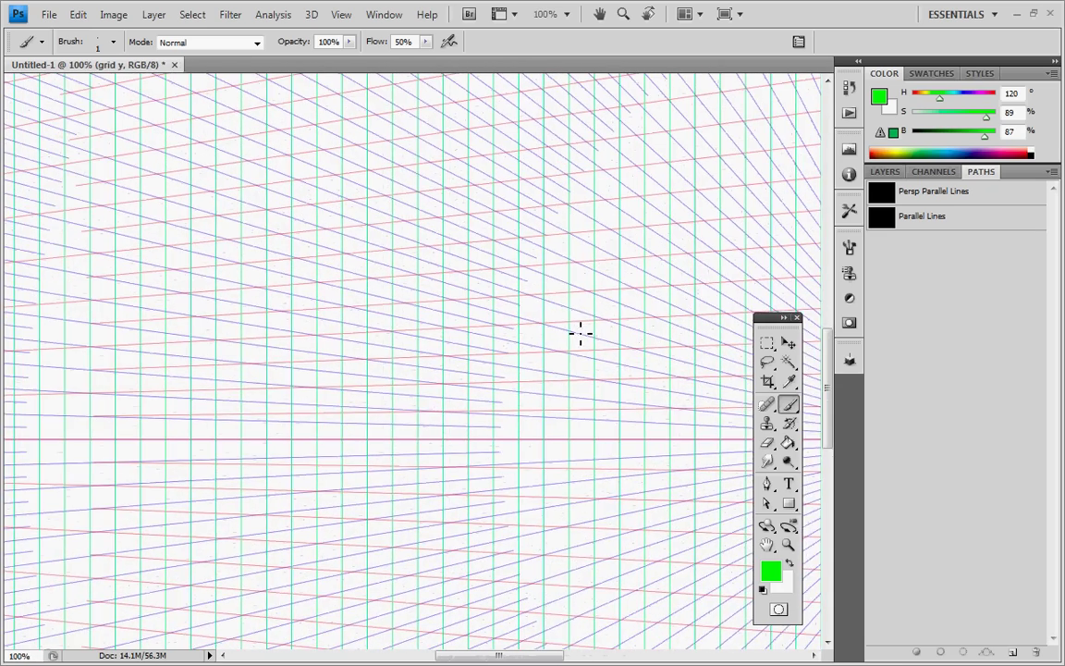
{"action": "left_click_drag", "start_coordinate": [573, 499], "coordinate": [450, 460]}
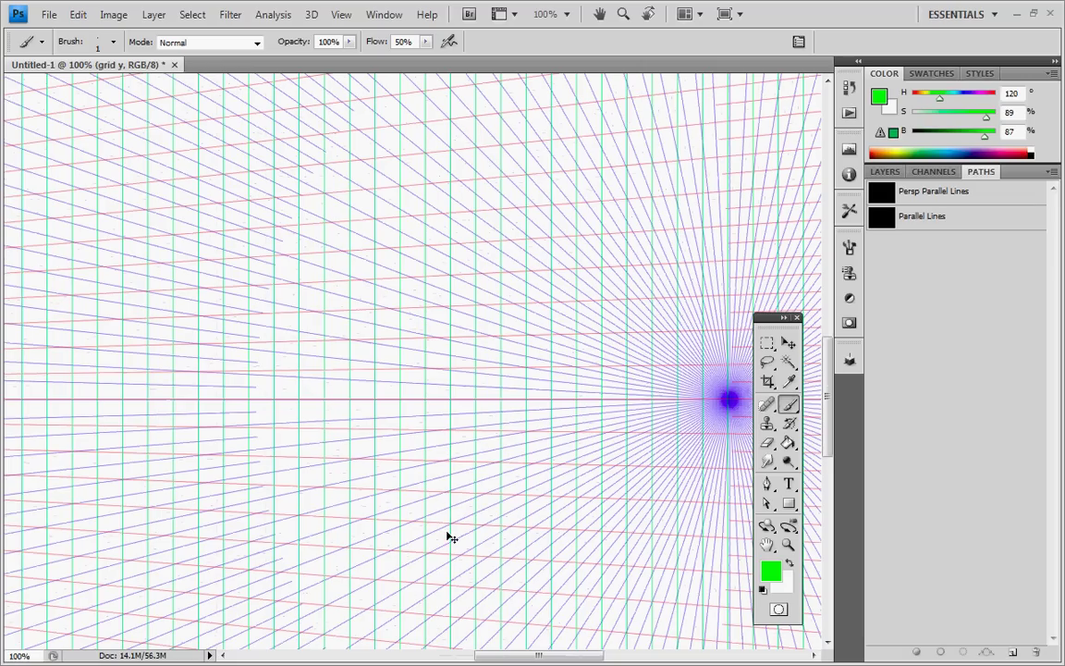
{"action": "key", "text": "ctrl+minus"}
Move grid y, vp x and vp z into a new group named 'persp grids' and lower its opacity to about half
{"action": "left_click", "coordinate": [885, 172]}
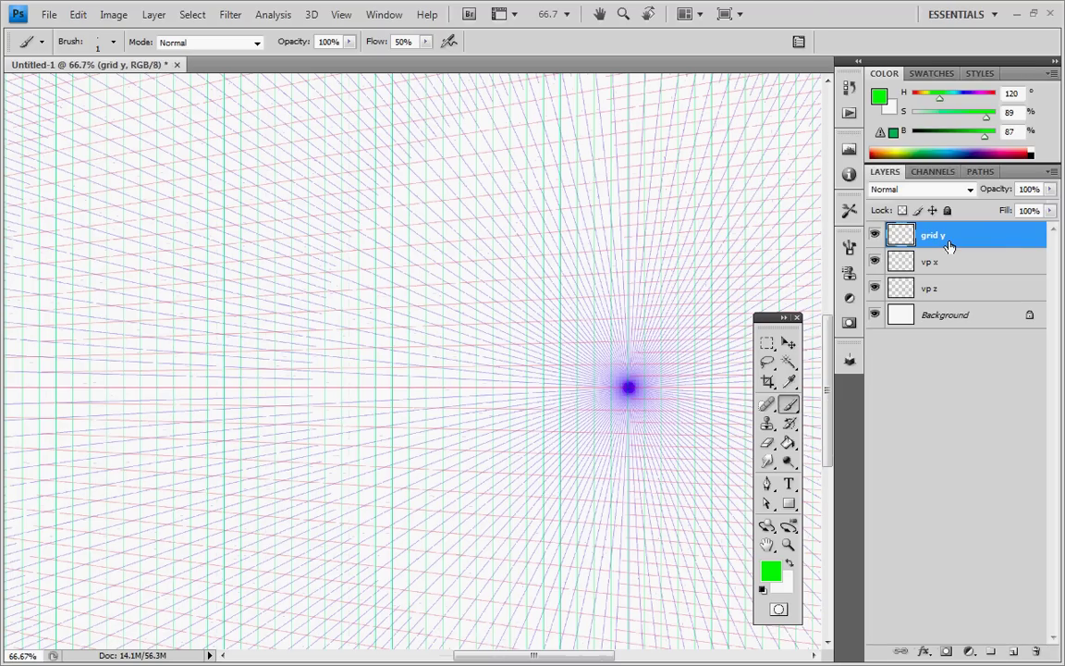
{"action": "left_click", "coordinate": [969, 651]}
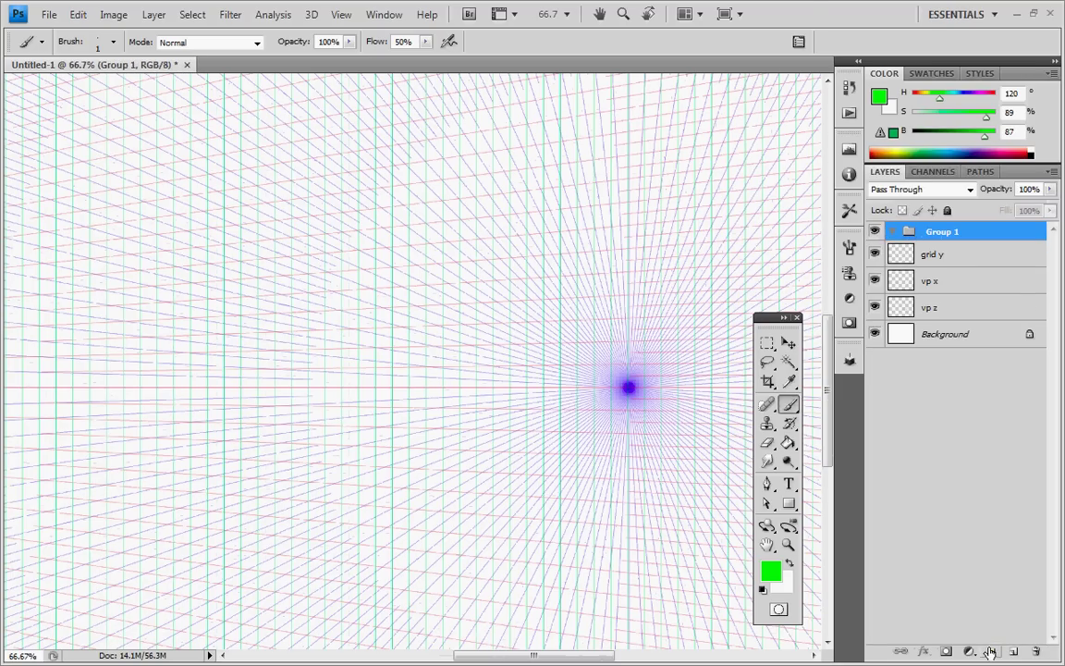
{"action": "left_click", "coordinate": [968, 259]}
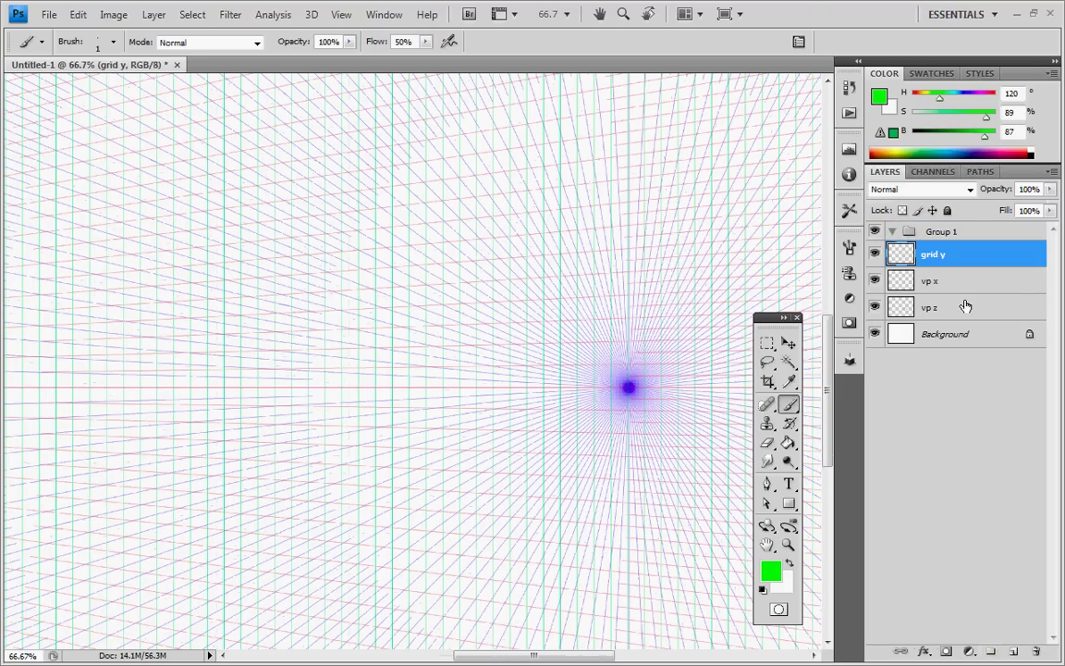
{"action": "left_click", "coordinate": [966, 305], "text": "shift"}
{"action": "left_click_drag", "start_coordinate": [971, 273], "coordinate": [967, 233]}
{"action": "double_click", "coordinate": [945, 231]}
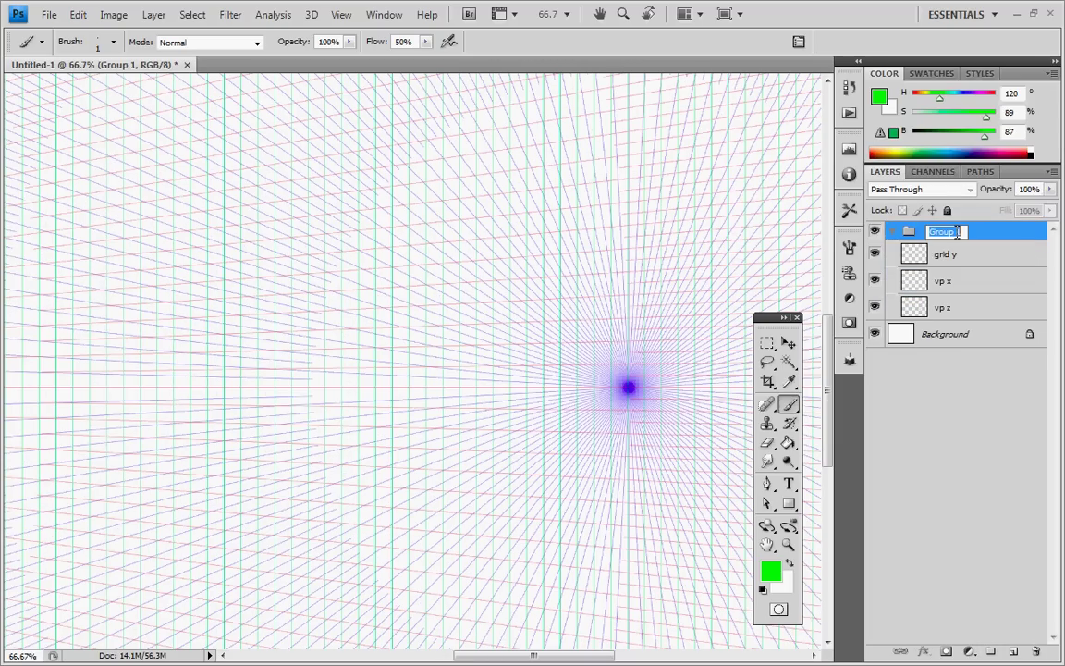
{"action": "type", "text": "persp grids"}
{"action": "key", "text": "Return"}
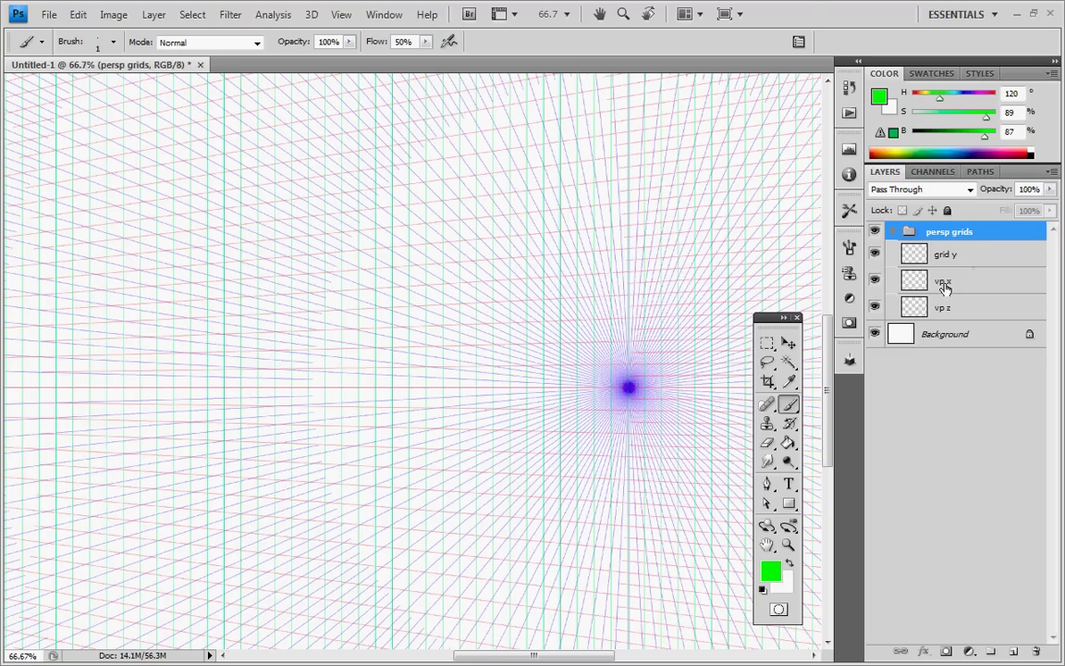
{"action": "left_click_drag", "start_coordinate": [1049, 188], "coordinate": [1015, 211]}
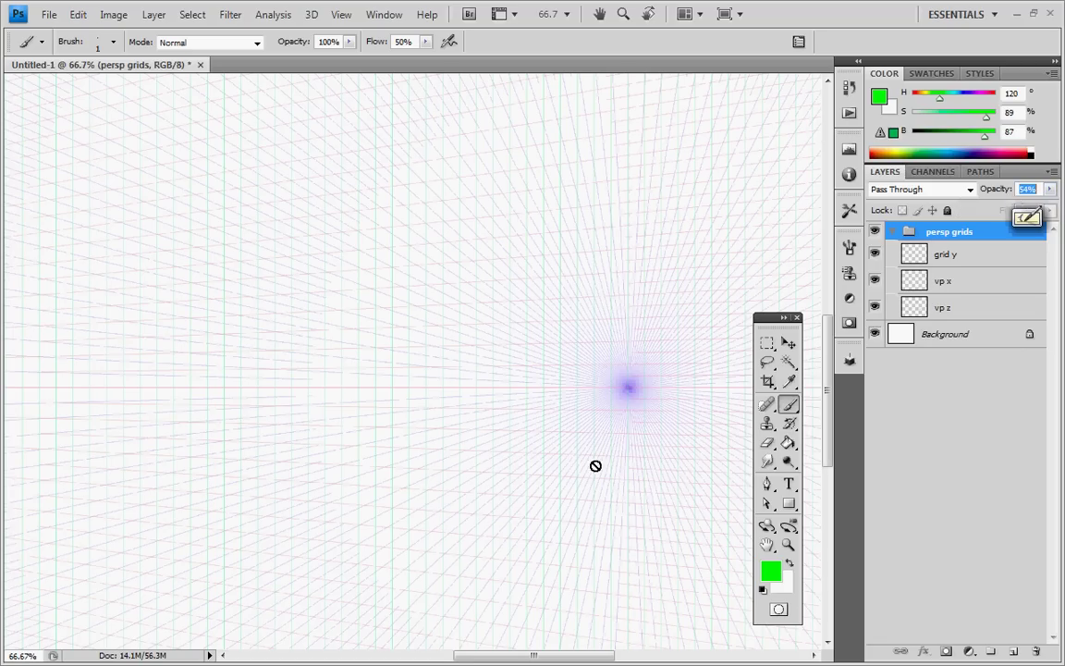
Reset the drawing colour to black and set the Line tool to draw 1 px filled-pixel lines
{"action": "mouse_move", "coordinate": [342, 468]}
{"action": "left_mouse_down"}
{"action": "mouse_move", "coordinate": [501, 456]}
{"action": "mouse_move", "coordinate": [455, 461]}
{"action": "mouse_move", "coordinate": [513, 463]}
{"action": "mouse_move", "coordinate": [400, 475]}
{"action": "mouse_move", "coordinate": [392, 500]}
{"action": "mouse_move", "coordinate": [568, 522]}
{"action": "left_mouse_up"}
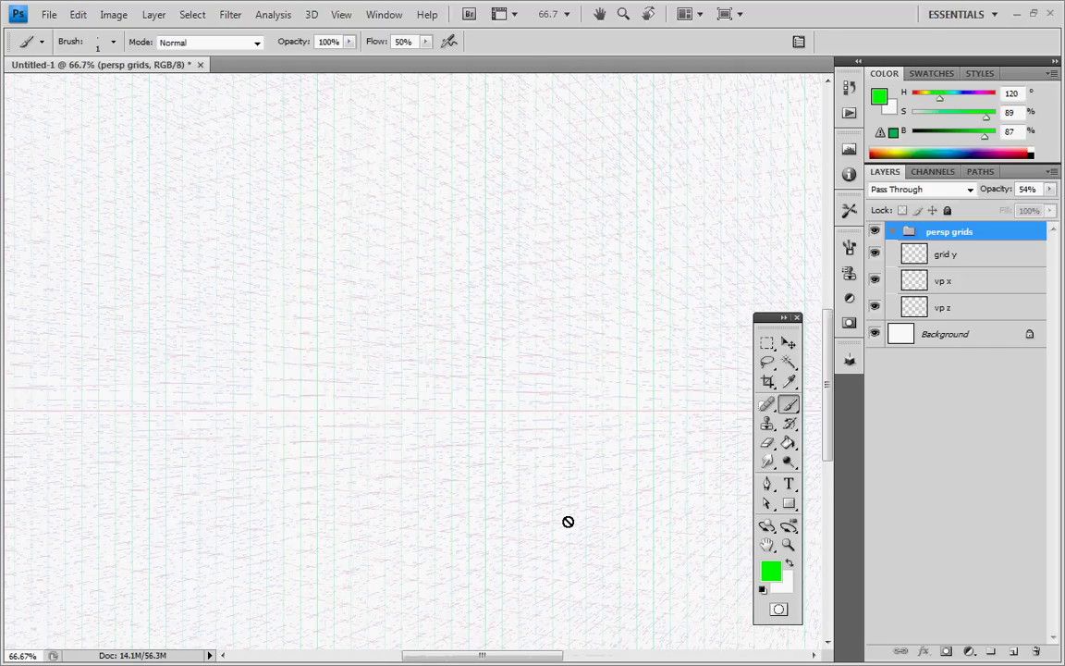
{"action": "key", "text": "d"}
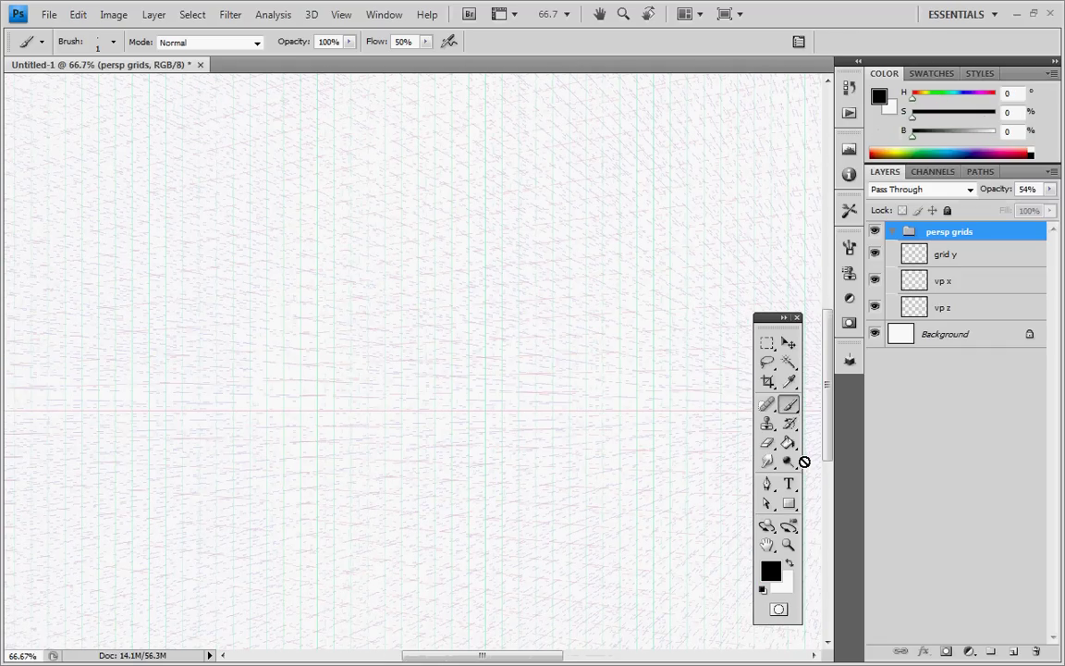
{"action": "left_click", "coordinate": [789, 503]}
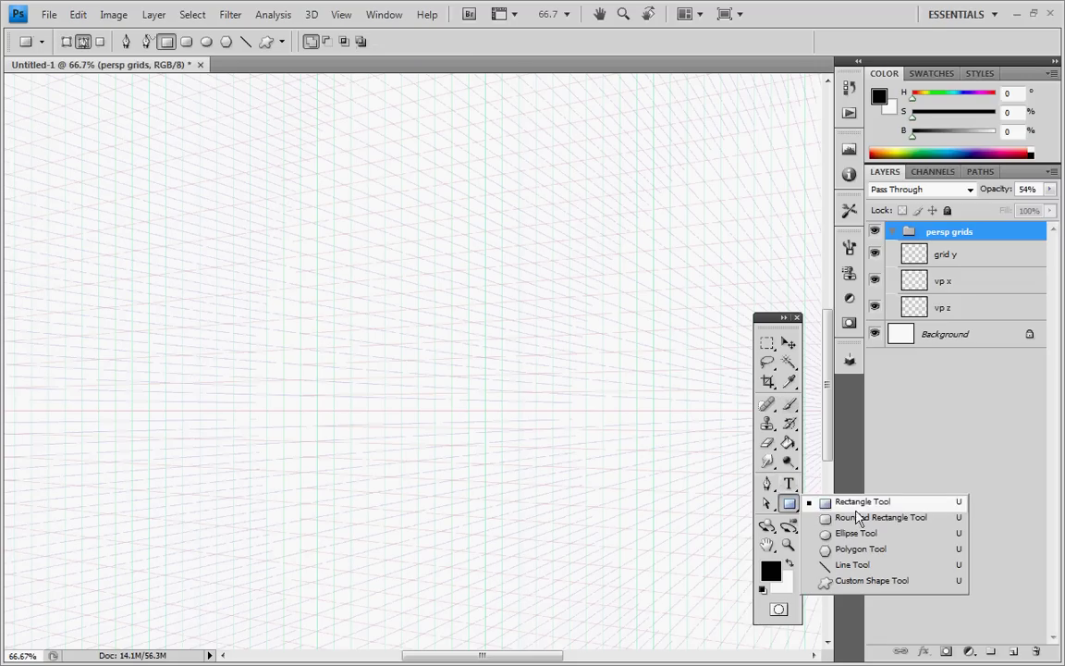
{"action": "left_click", "coordinate": [868, 565]}
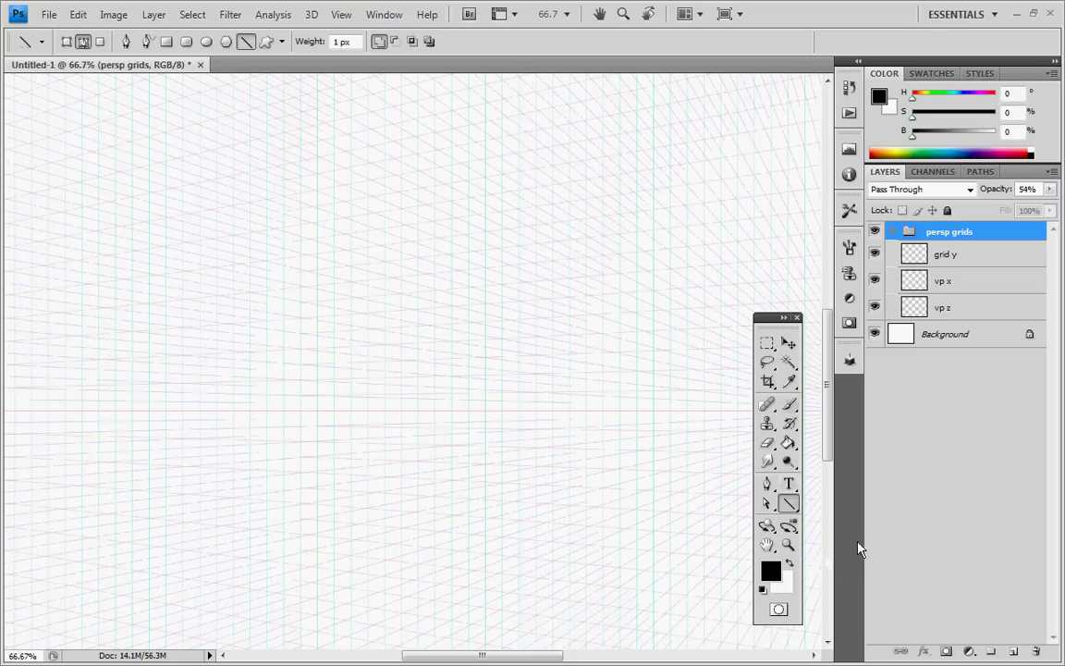
{"action": "left_click", "coordinate": [101, 42]}
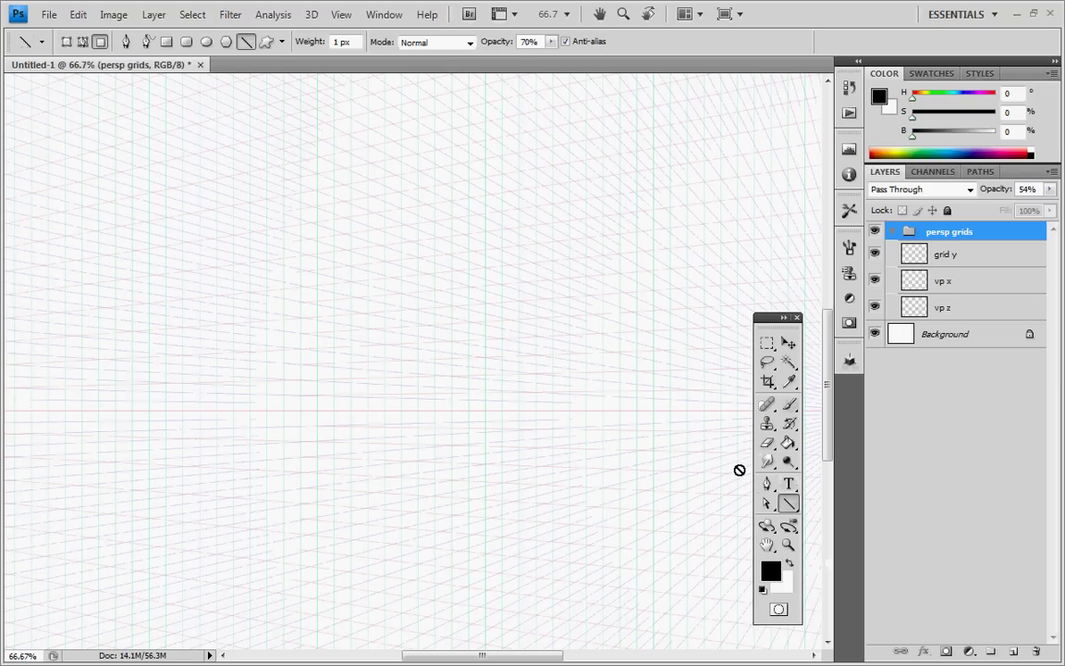
Add a new empty layer above the persp grids group and rename it 'sketch'
{"action": "left_click", "coordinate": [1014, 651]}
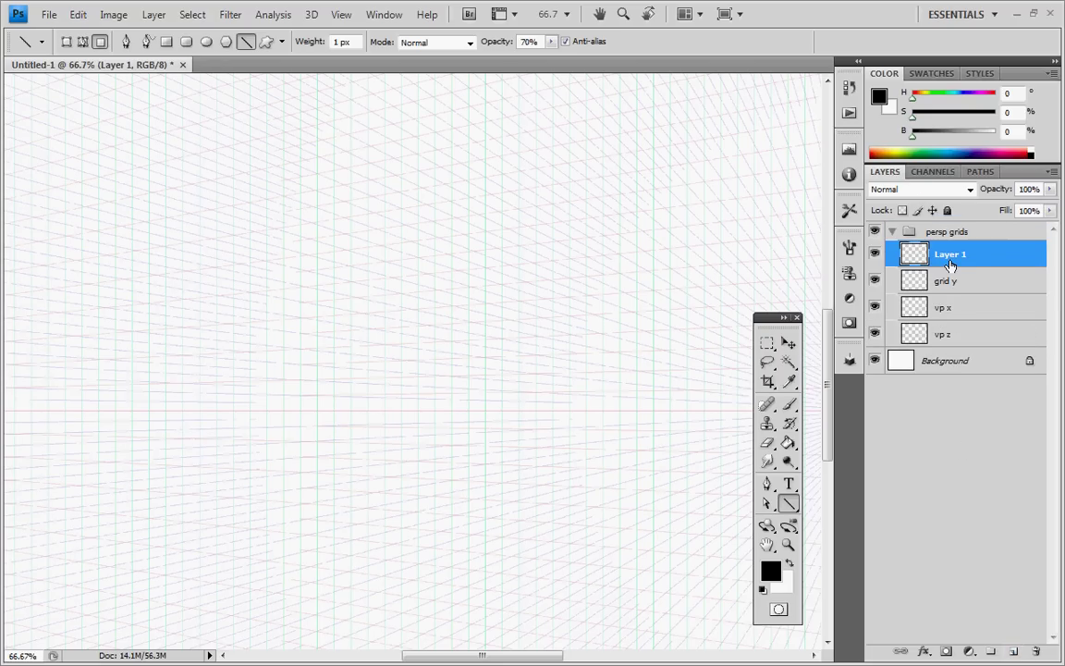
{"action": "left_click_drag", "start_coordinate": [958, 264], "coordinate": [941, 238]}
{"action": "double_click", "coordinate": [940, 239]}
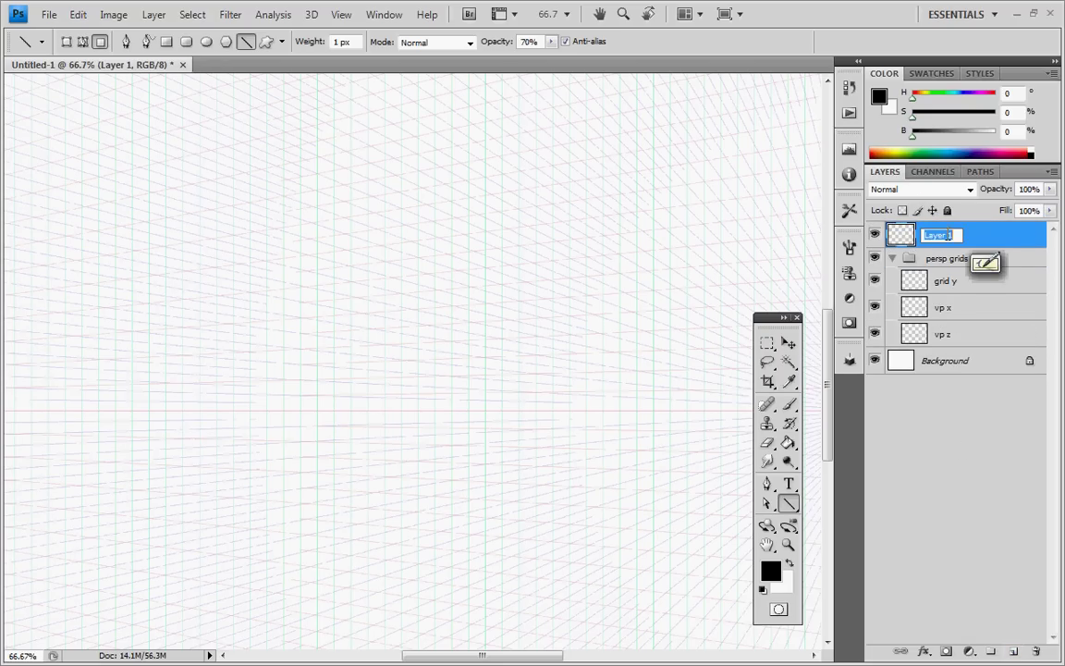
{"action": "key", "text": "BackSpace"}
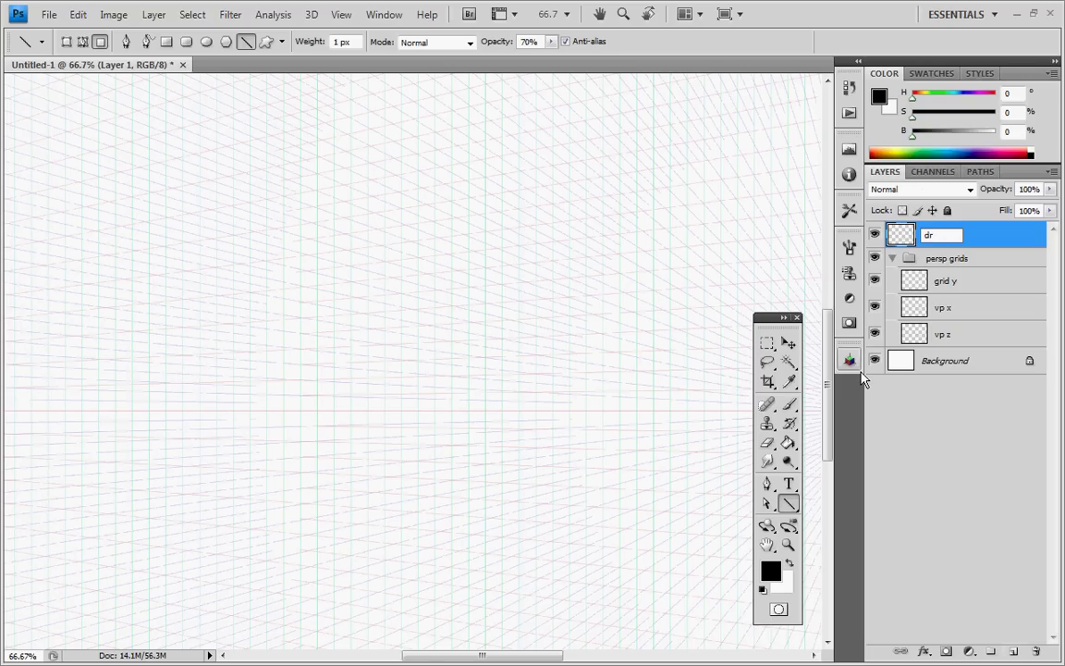
{"action": "type", "text": "sketch"}
{"action": "key", "text": "Return"}
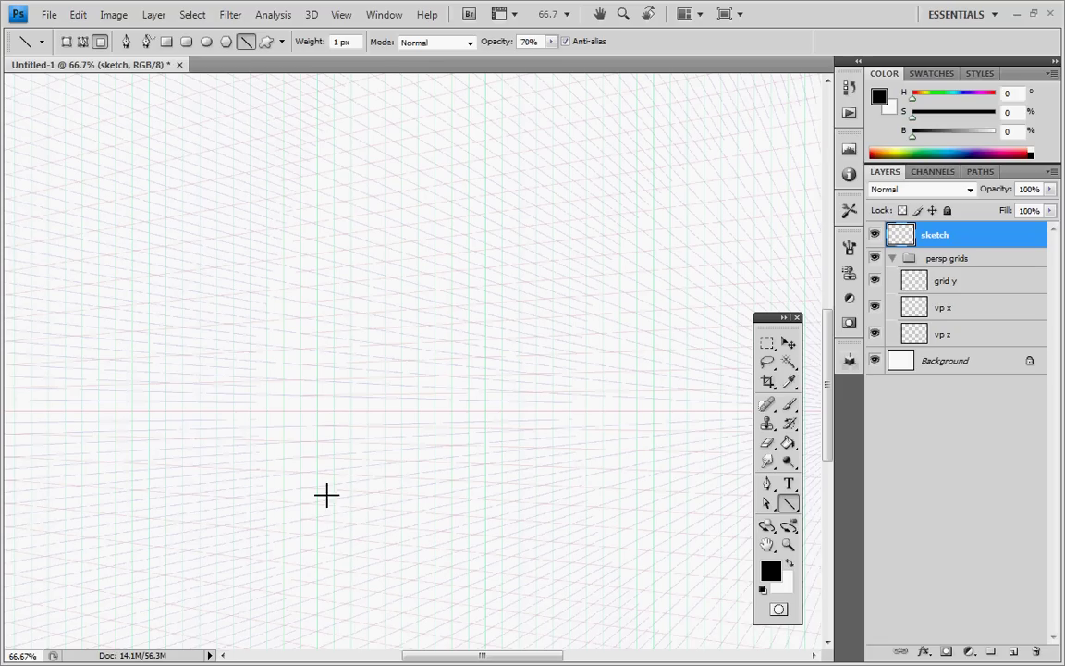
Draw the house's front corner and the receding left wall's outline in perspective
{"action": "left_click_drag", "start_coordinate": [303, 502], "coordinate": [303, 288]}
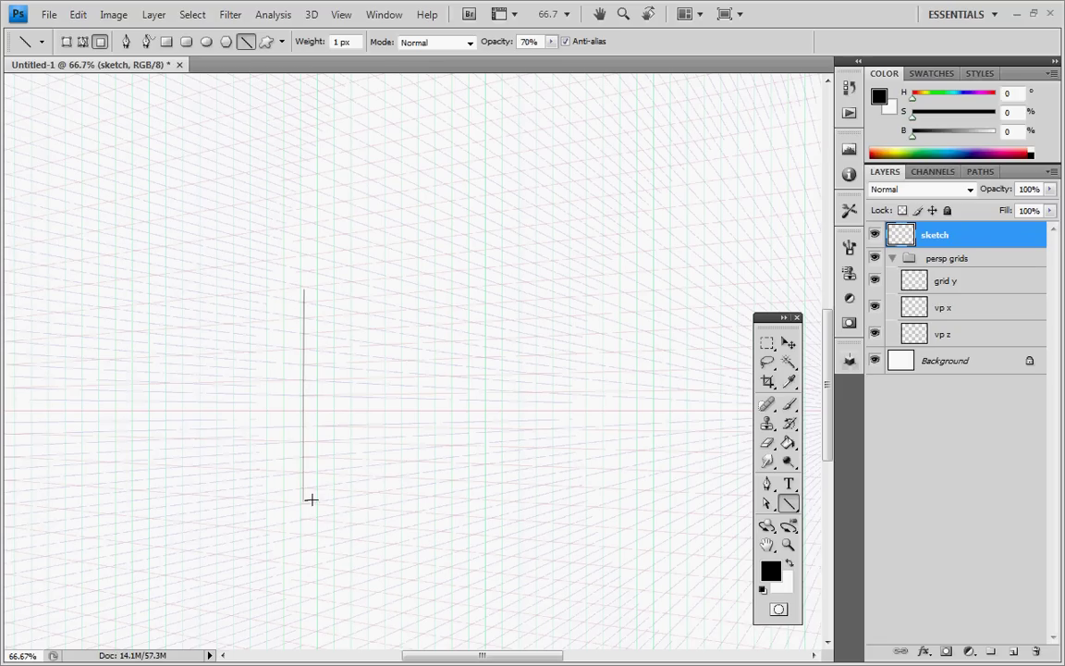
{"action": "left_click_drag", "start_coordinate": [305, 500], "coordinate": [109, 311]}
{"action": "left_click_drag", "start_coordinate": [109, 310], "coordinate": [113, 482]}
{"action": "left_click_drag", "start_coordinate": [305, 500], "coordinate": [114, 482]}
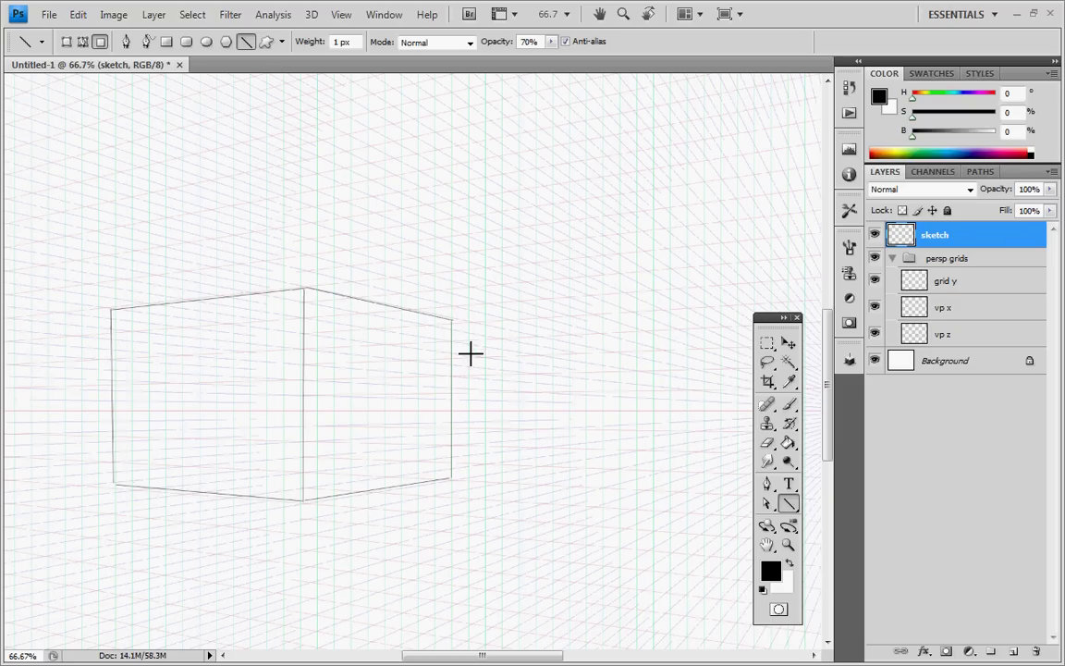
Draw crossed diagonals and a centre vertical on the gable end, then the two roof slopes
{"action": "left_click_drag", "start_coordinate": [453, 321], "coordinate": [306, 498]}
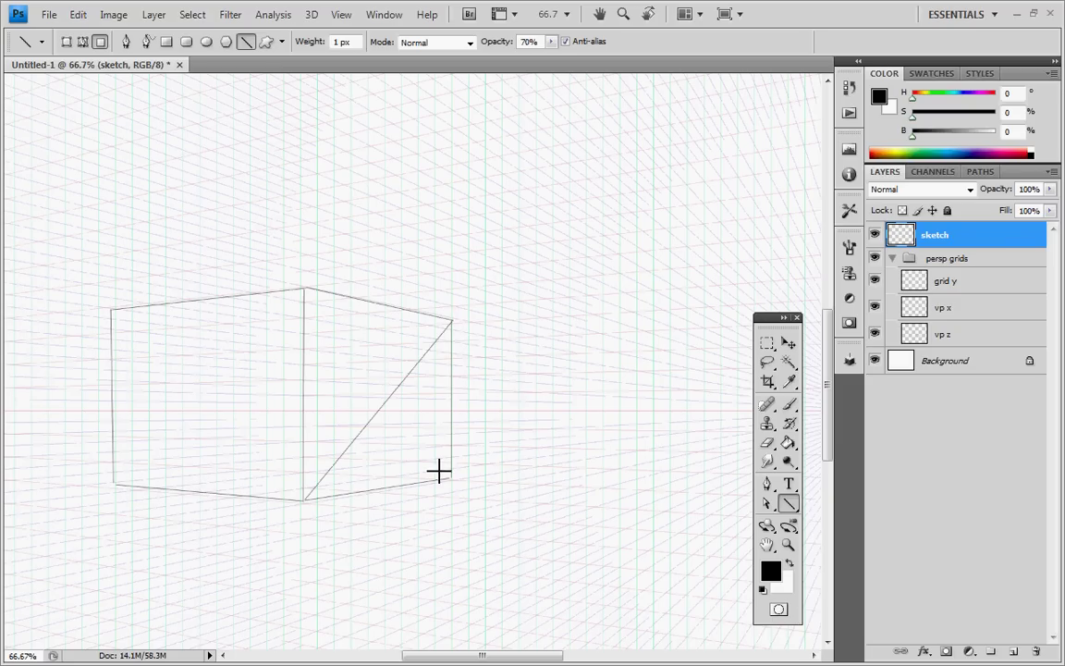
{"action": "left_click_drag", "start_coordinate": [425, 450], "coordinate": [305, 289]}
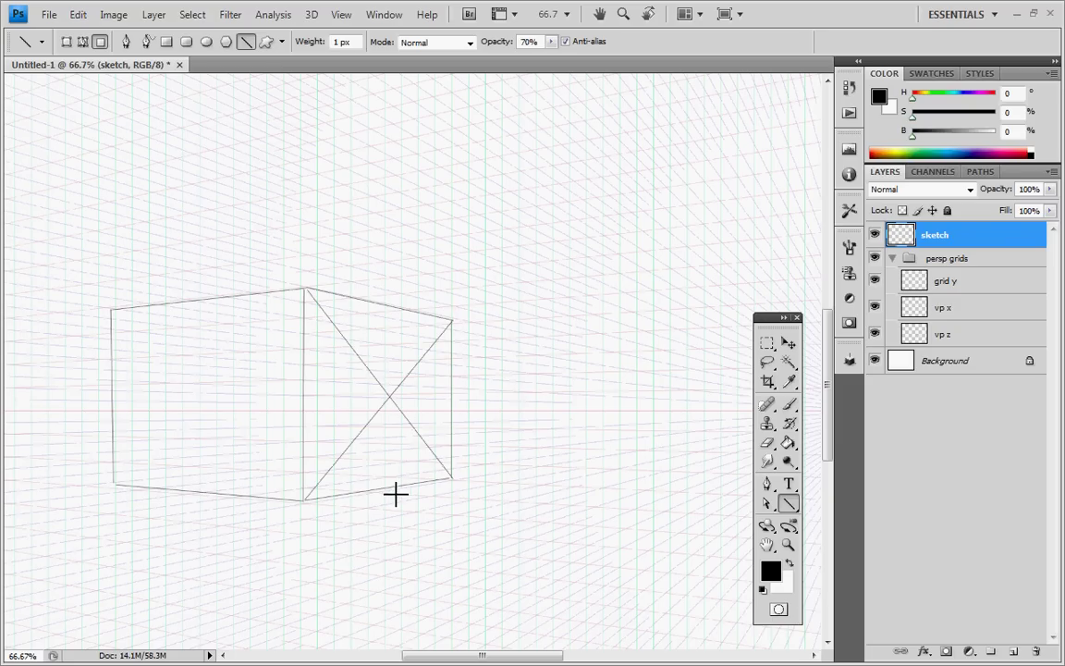
{"action": "left_click_drag", "start_coordinate": [390, 485], "coordinate": [391, 234]}
{"action": "left_click_drag", "start_coordinate": [307, 289], "coordinate": [391, 237]}
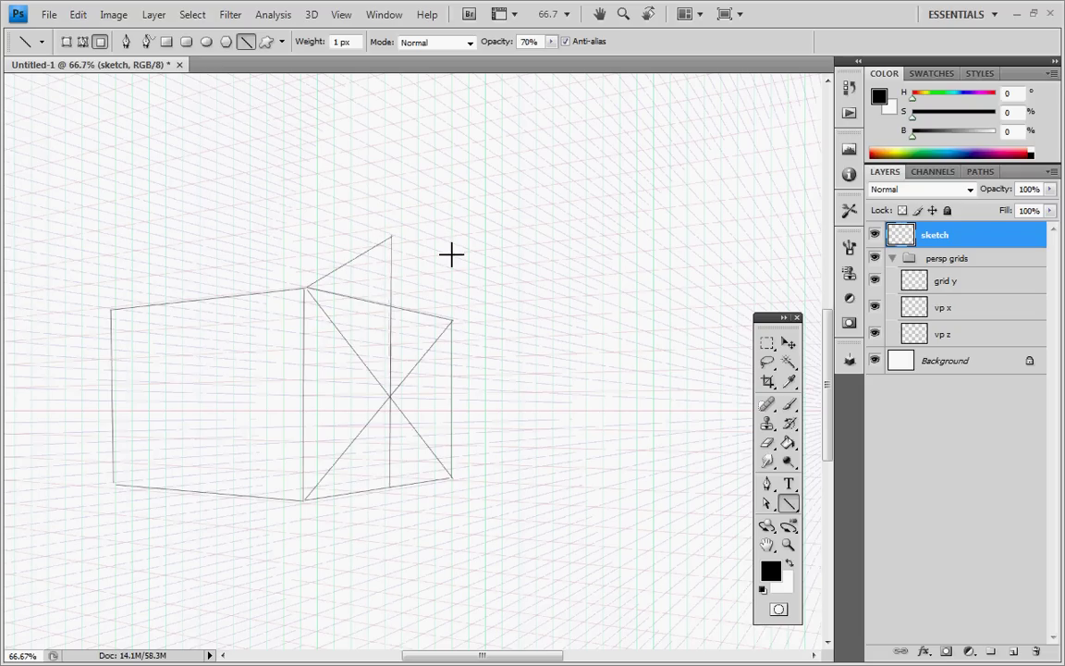
{"action": "mouse_move", "coordinate": [452, 321]}
{"action": "left_mouse_down"}
{"action": "mouse_move", "coordinate": [392, 233]}
{"action": "mouse_move", "coordinate": [171, 268]}
{"action": "mouse_move", "coordinate": [196, 267]}
{"action": "left_mouse_up"}
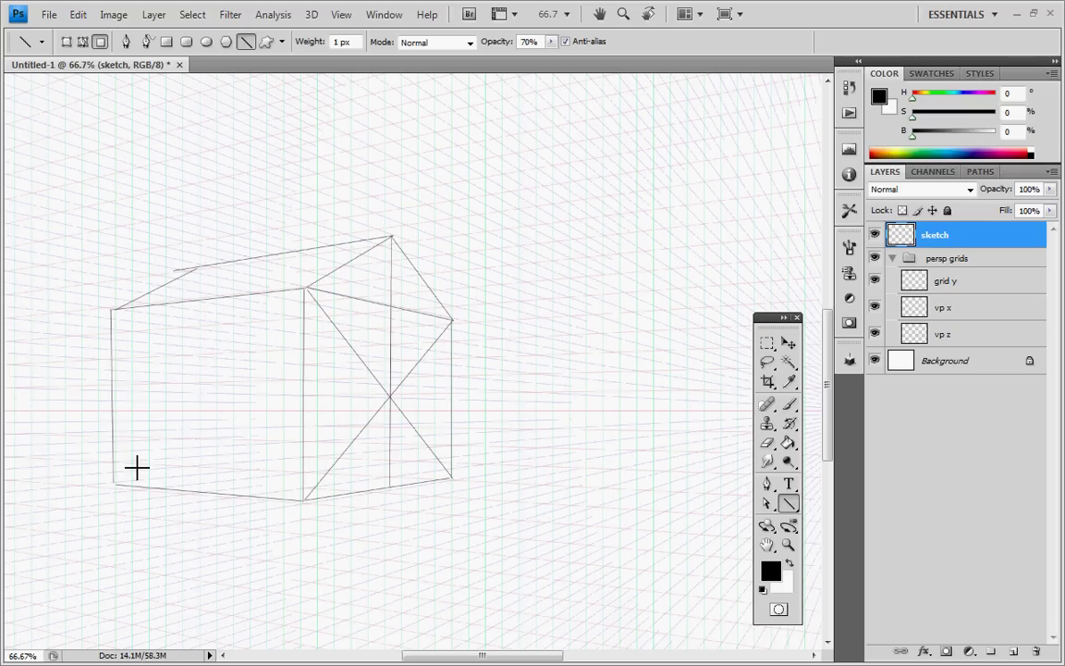
Begin outlining the door on the side wall, undoing its stray right-side line
{"action": "mouse_move", "coordinate": [132, 435]}
{"action": "left_mouse_down"}
{"action": "mouse_move", "coordinate": [133, 481]}
{"action": "mouse_move", "coordinate": [151, 437]}
{"action": "left_mouse_up"}
{"action": "left_click_drag", "start_coordinate": [151, 437], "coordinate": [157, 480]}
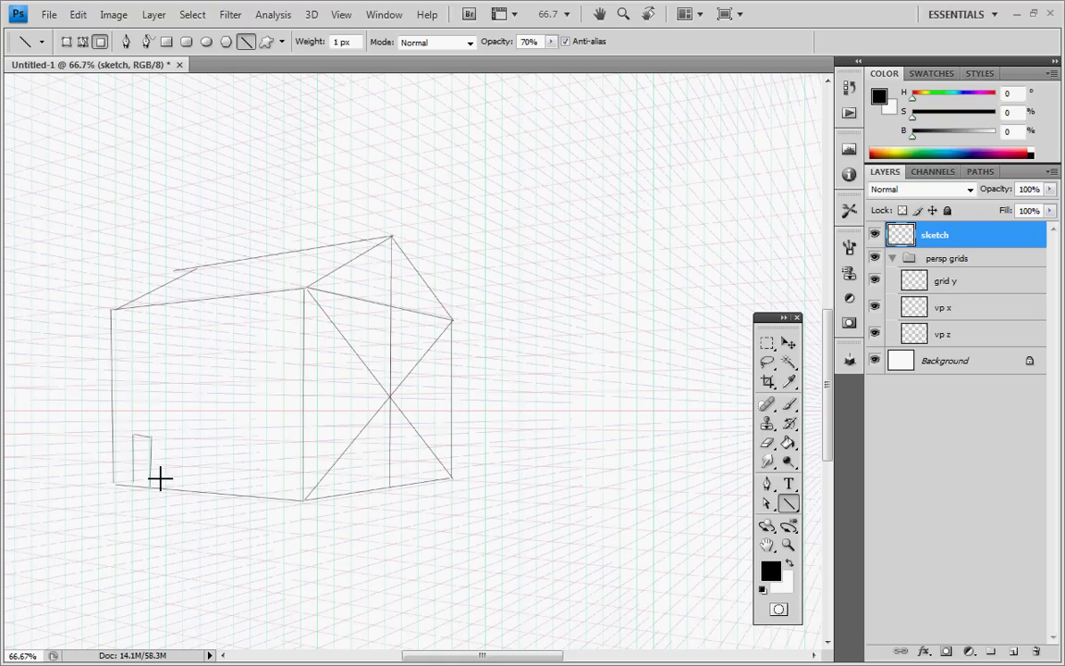
{"action": "key", "text": "ctrl+z"}
{"action": "key", "text": "ctrl+z"}
Zoom in on the door area and redraw the door's top and right edges
{"action": "key", "text": "ctrl+plus"}
{"action": "key", "text": "ctrl+plus"}
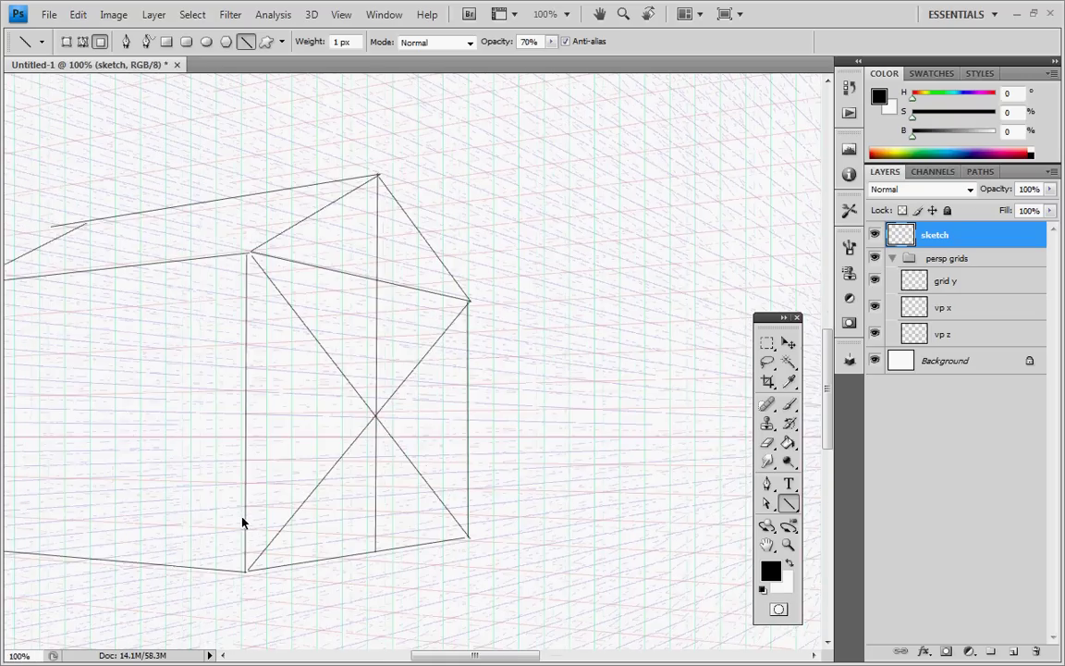
{"action": "left_click_drag", "start_coordinate": [200, 488], "coordinate": [372, 435]}
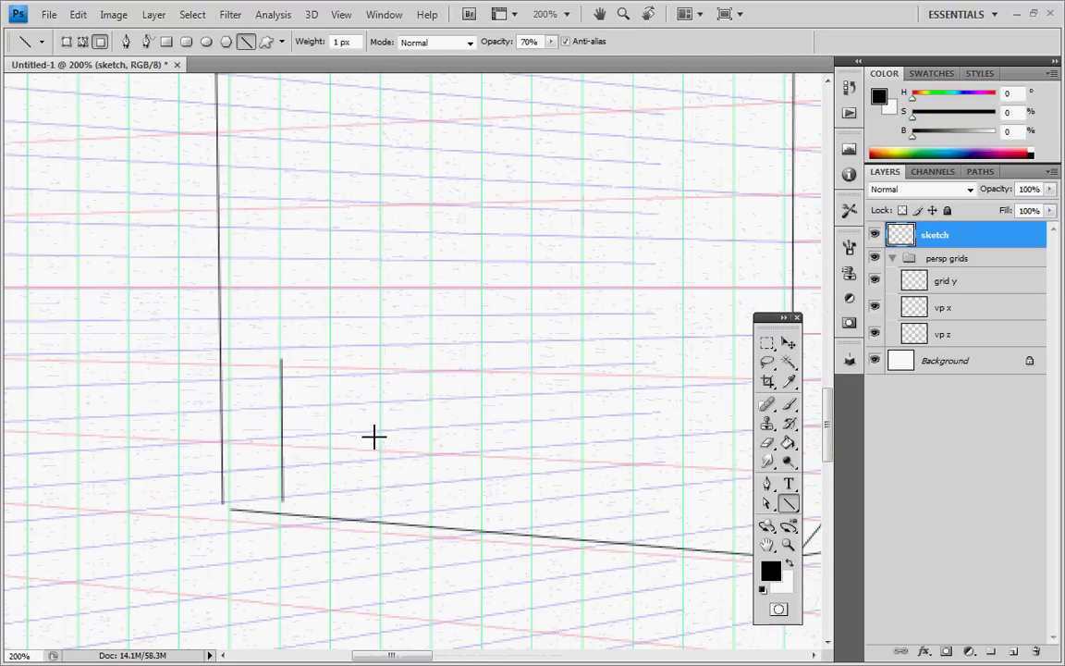
{"action": "mouse_move", "coordinate": [295, 363]}
{"action": "left_mouse_down"}
{"action": "mouse_move", "coordinate": [333, 364]}
{"action": "mouse_move", "coordinate": [333, 509]}
{"action": "mouse_move", "coordinate": [335, 500]}
{"action": "left_mouse_up"}
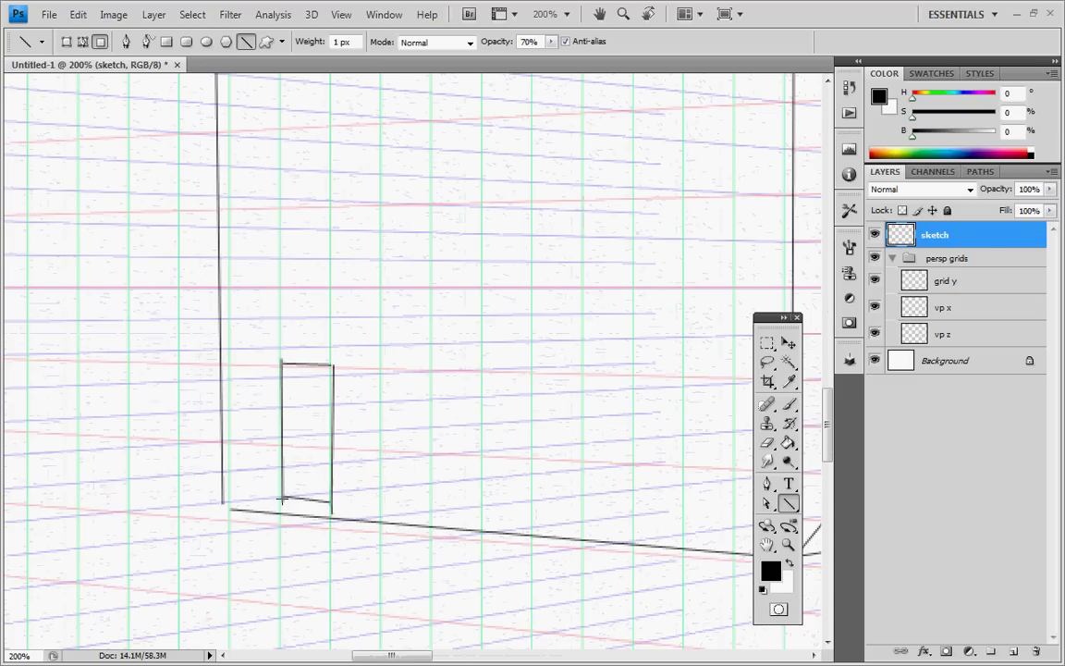
Draw a small window beside the door with a sill and a pane divider
{"action": "mouse_move", "coordinate": [361, 452]}
{"action": "left_mouse_down"}
{"action": "mouse_move", "coordinate": [383, 511]}
{"action": "mouse_move", "coordinate": [358, 463]}
{"action": "left_mouse_up"}
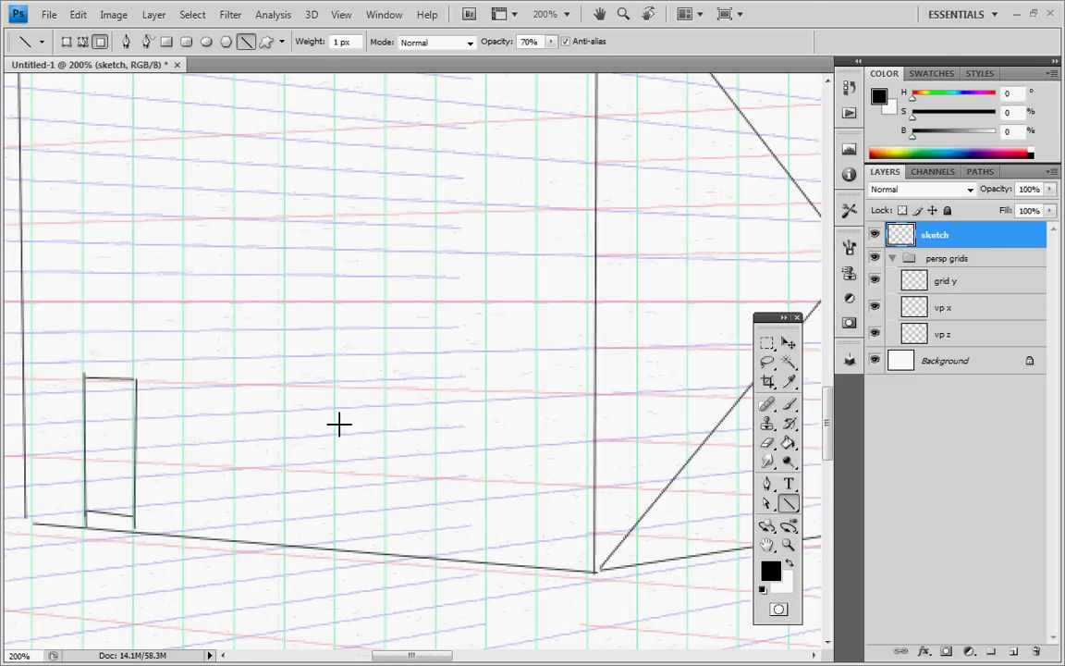
{"action": "mouse_move", "coordinate": [289, 389]}
{"action": "left_mouse_down"}
{"action": "mouse_move", "coordinate": [289, 464]}
{"action": "mouse_move", "coordinate": [344, 465]}
{"action": "left_mouse_up"}
{"action": "mouse_move", "coordinate": [344, 465]}
{"action": "left_mouse_down"}
{"action": "mouse_move", "coordinate": [344, 389]}
{"action": "mouse_move", "coordinate": [290, 387]}
{"action": "left_mouse_up"}
{"action": "left_click_drag", "start_coordinate": [281, 471], "coordinate": [351, 474]}
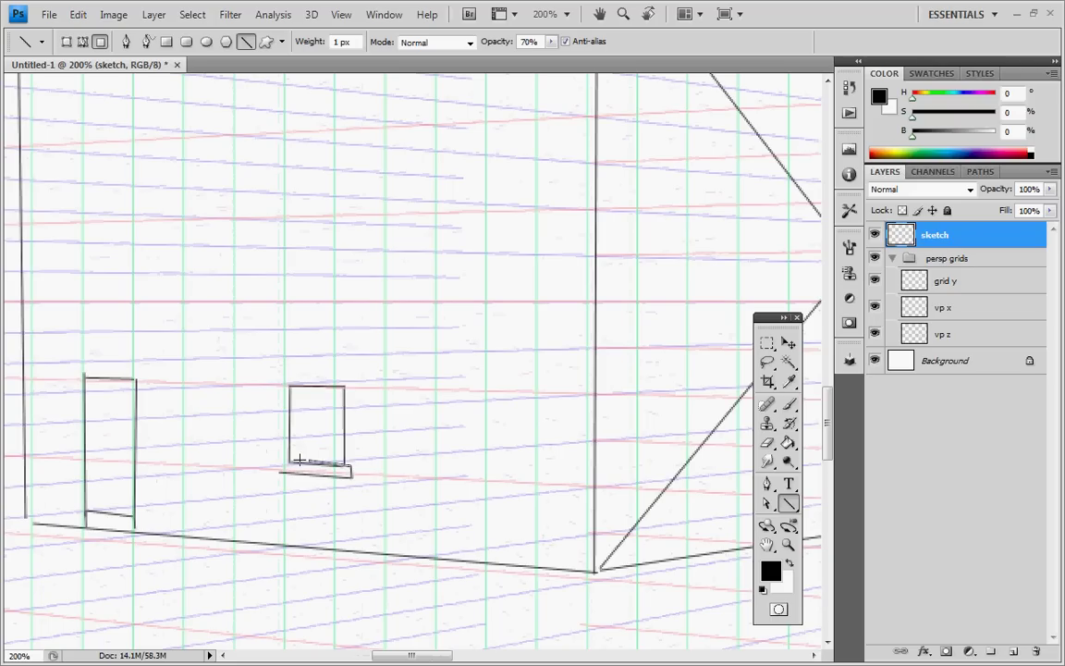
{"action": "left_click_drag", "start_coordinate": [299, 459], "coordinate": [280, 462]}
{"action": "mouse_move", "coordinate": [297, 389]}
{"action": "left_mouse_down"}
{"action": "mouse_move", "coordinate": [298, 460]}
{"action": "mouse_move", "coordinate": [324, 432]}
{"action": "mouse_move", "coordinate": [344, 432]}
{"action": "left_mouse_up"}
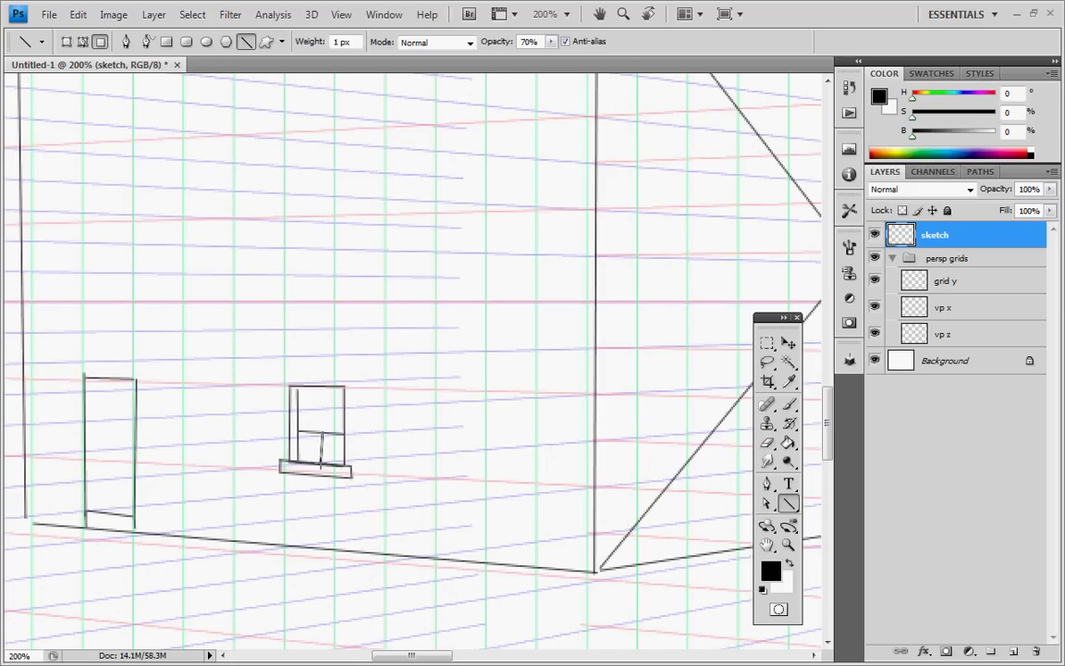
{"action": "left_click_drag", "start_coordinate": [528, 440], "coordinate": [518, 525]}
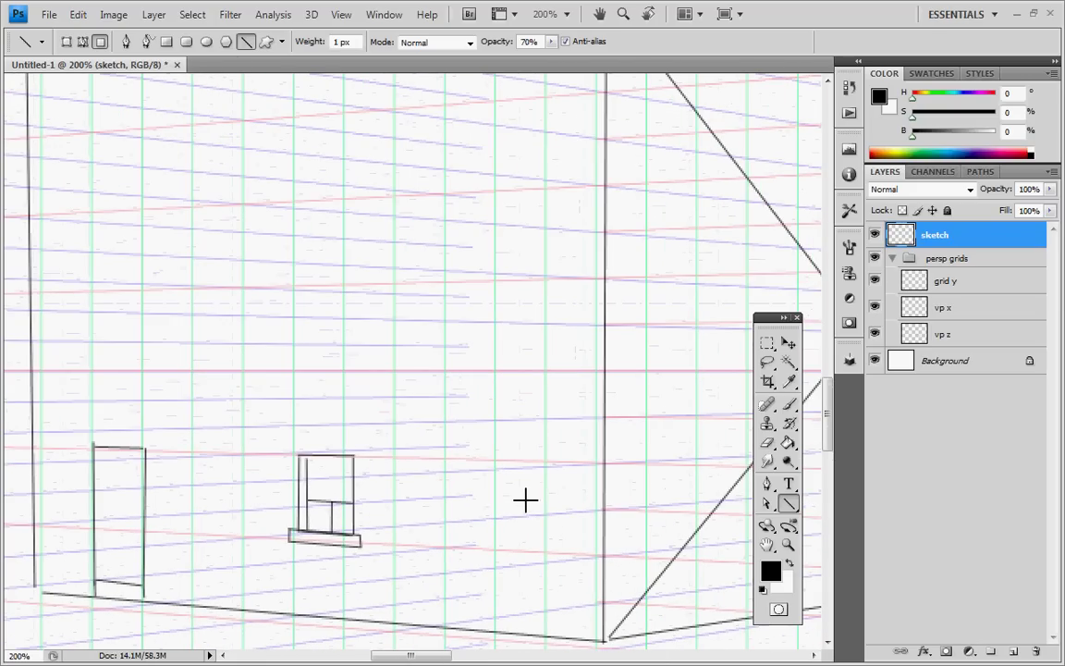
Zoom out and draw the chimney's side on the roof
{"action": "key", "text": "ctrl+minus"}
{"action": "key", "text": "ctrl+minus"}
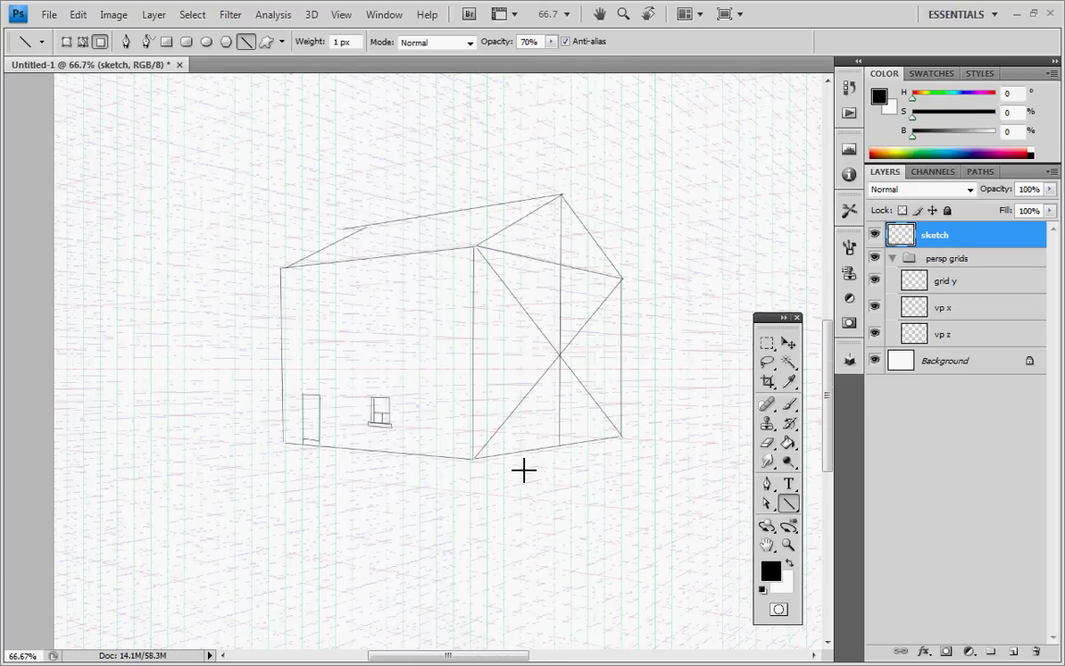
{"action": "left_click_drag", "start_coordinate": [497, 480], "coordinate": [380, 491]}
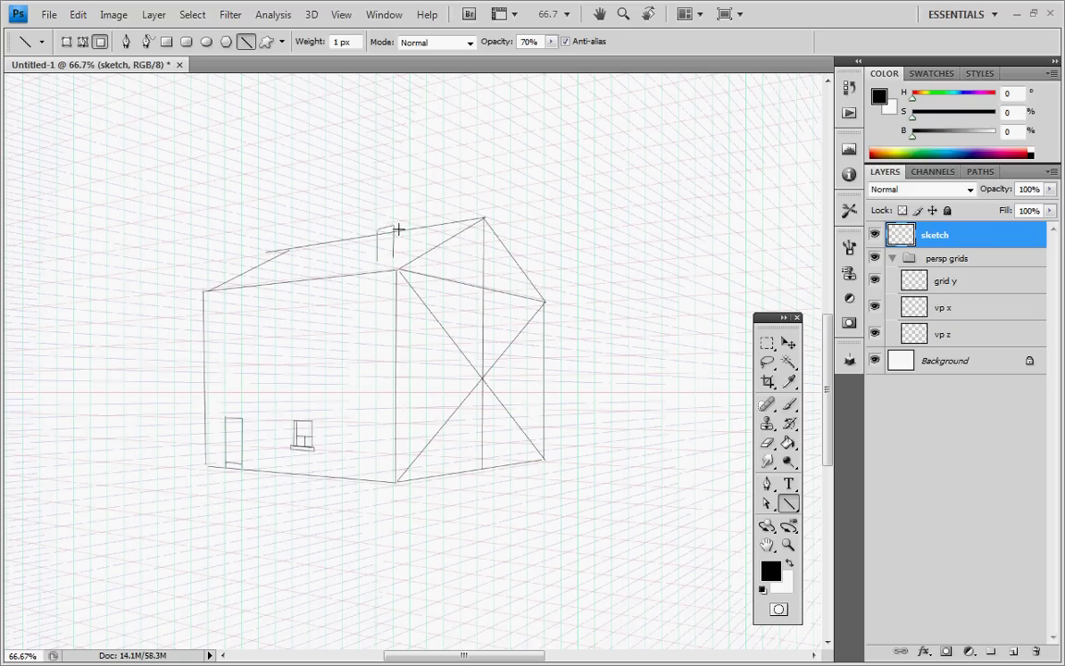
{"action": "mouse_move", "coordinate": [400, 250]}
{"action": "left_mouse_down"}
{"action": "mouse_move", "coordinate": [400, 240]}
{"action": "mouse_move", "coordinate": [400, 266]}
{"action": "left_mouse_up"}
Zoom out to 50% and draw the base platform and fence edges around the house
{"action": "left_click_drag", "start_coordinate": [568, 531], "coordinate": [495, 475]}
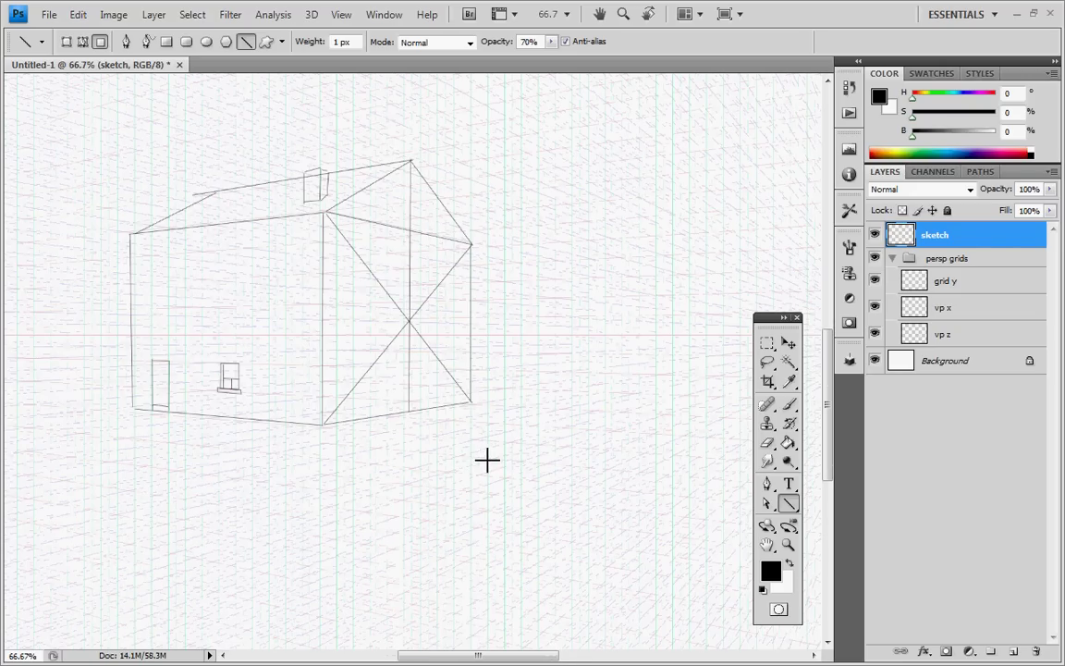
{"action": "key", "text": "ctrl+minus"}
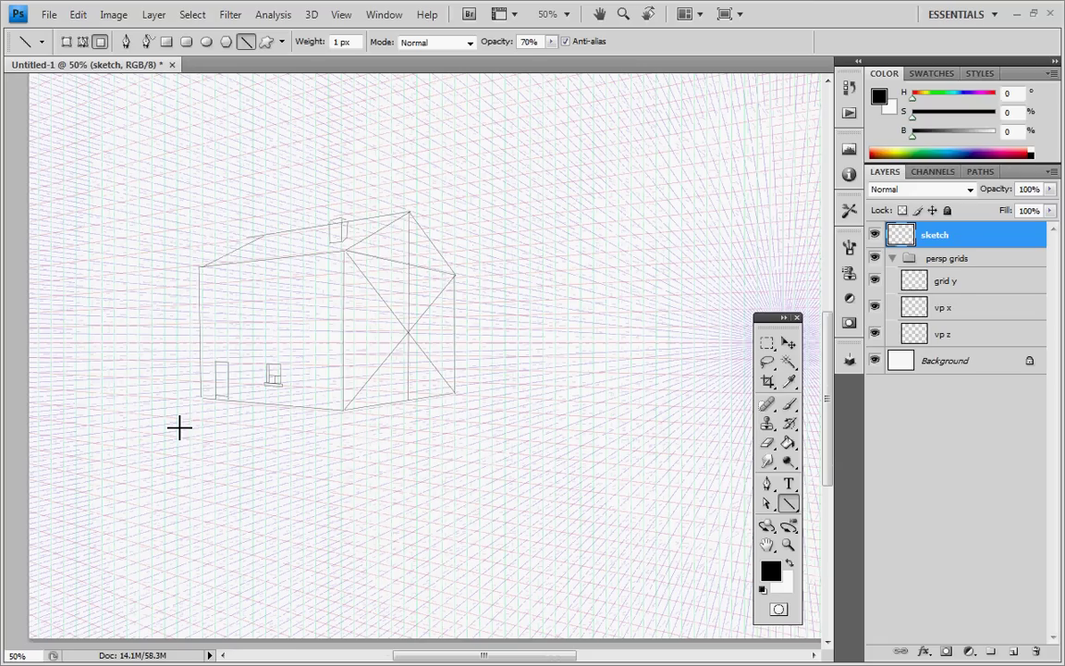
{"action": "mouse_move", "coordinate": [153, 412]}
{"action": "left_mouse_down"}
{"action": "mouse_move", "coordinate": [196, 418]}
{"action": "mouse_move", "coordinate": [164, 393]}
{"action": "mouse_move", "coordinate": [111, 387]}
{"action": "mouse_move", "coordinate": [111, 405]}
{"action": "mouse_move", "coordinate": [135, 383]}
{"action": "mouse_move", "coordinate": [200, 381]}
{"action": "left_mouse_up"}
{"action": "mouse_move", "coordinate": [115, 404]}
{"action": "left_mouse_down"}
{"action": "mouse_move", "coordinate": [178, 395]}
{"action": "mouse_move", "coordinate": [197, 399]}
{"action": "mouse_move", "coordinate": [196, 418]}
{"action": "mouse_move", "coordinate": [363, 418]}
{"action": "mouse_move", "coordinate": [396, 421]}
{"action": "mouse_move", "coordinate": [403, 434]}
{"action": "mouse_move", "coordinate": [242, 423]}
{"action": "left_mouse_up"}
{"action": "left_click_drag", "start_coordinate": [404, 422], "coordinate": [550, 394]}
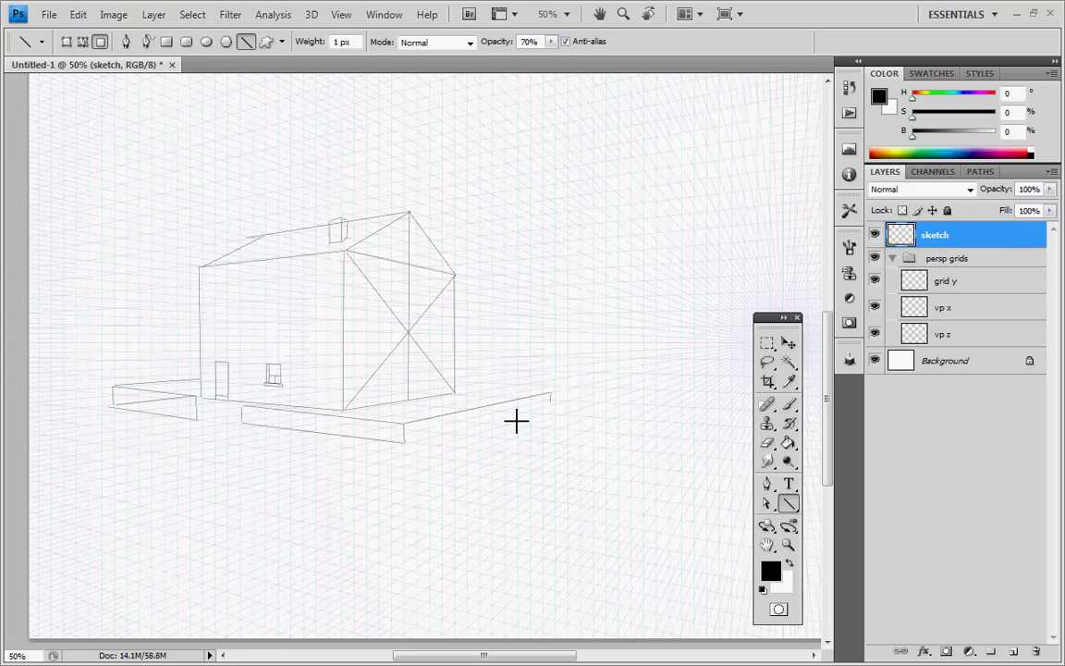
{"action": "left_click_drag", "start_coordinate": [405, 442], "coordinate": [602, 380]}
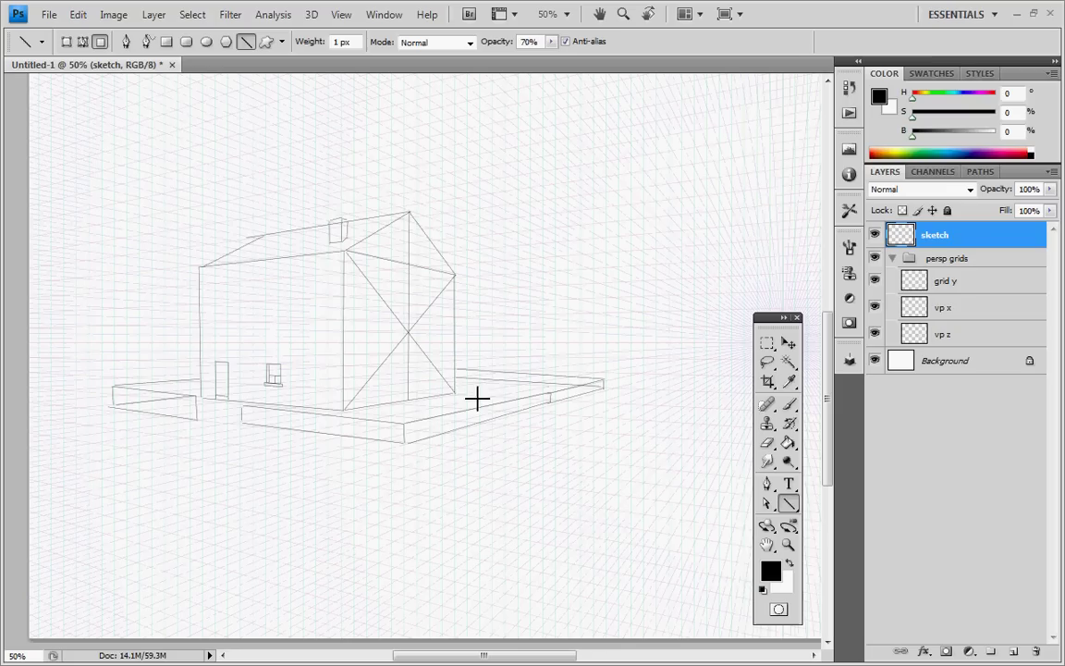
With the Brush tool at 100% zoom, paint two small trees right of the house, then zoom back out
{"action": "key", "text": "b"}
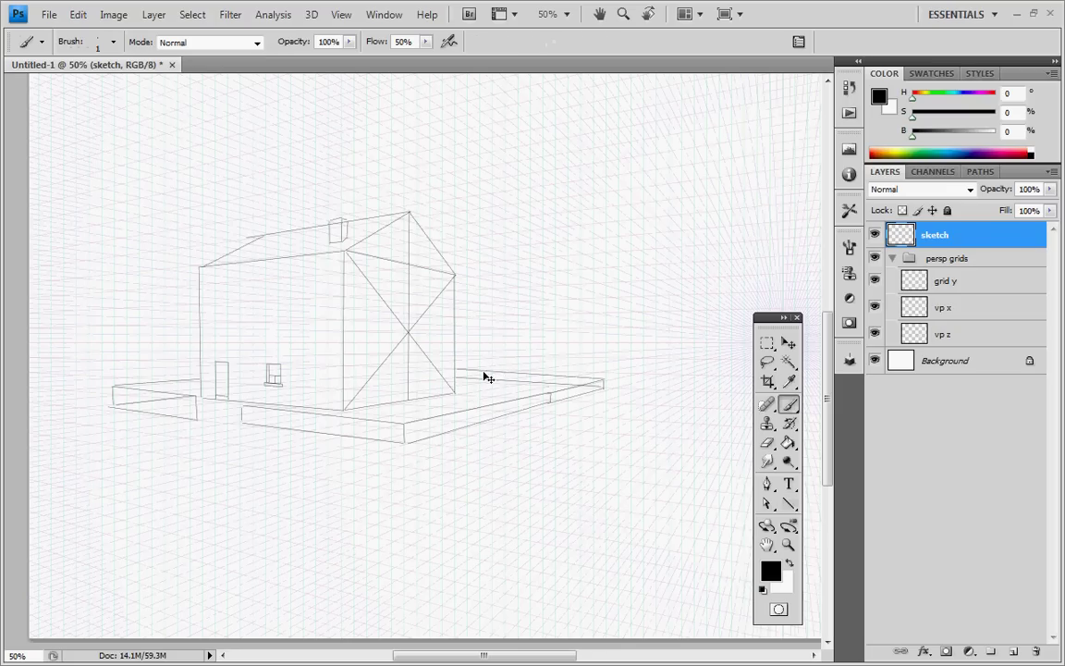
{"action": "key", "text": "ctrl+plus"}
{"action": "key", "text": "ctrl+plus"}
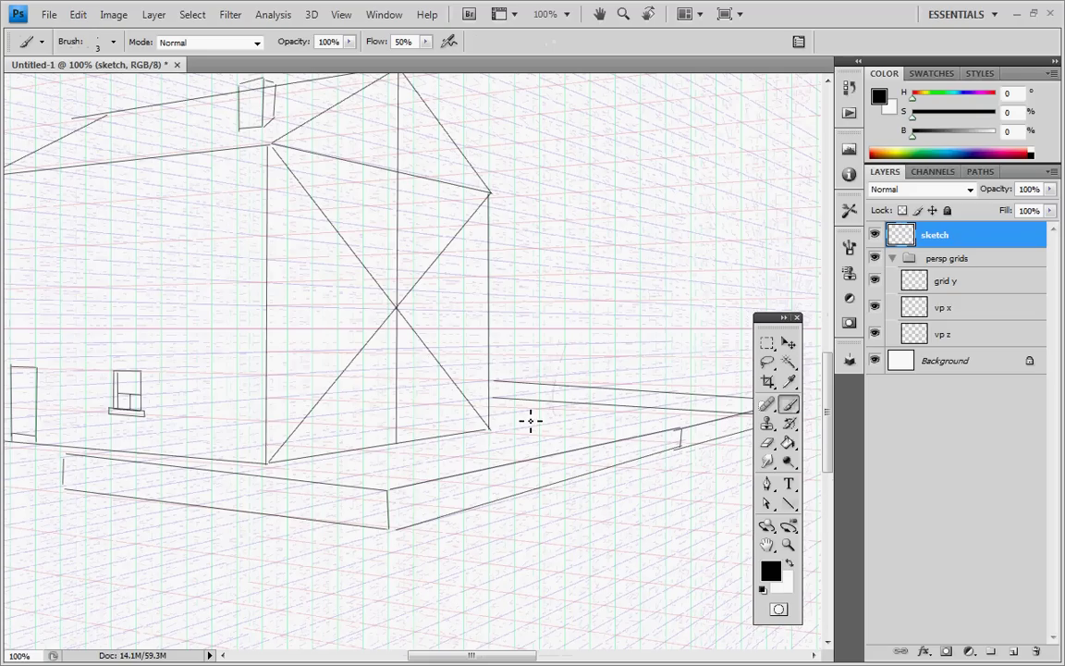
{"action": "left_click_drag", "start_coordinate": [549, 408], "coordinate": [556, 355]}
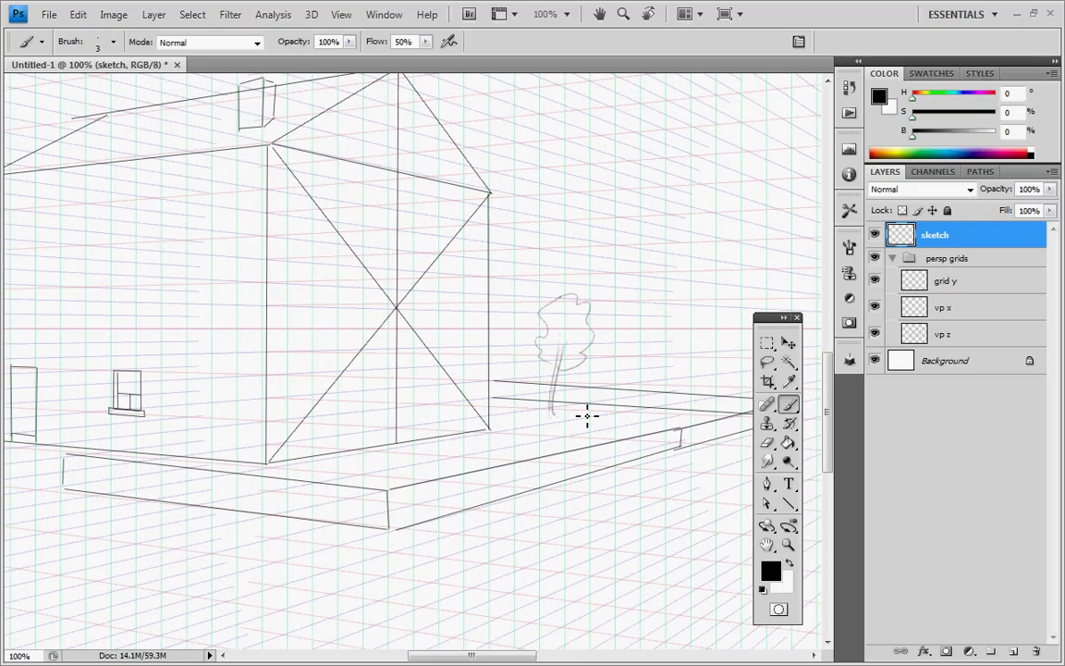
{"action": "mouse_move", "coordinate": [617, 418]}
{"action": "left_mouse_down"}
{"action": "mouse_move", "coordinate": [627, 383]}
{"action": "mouse_move", "coordinate": [626, 399]}
{"action": "mouse_move", "coordinate": [601, 348]}
{"action": "mouse_move", "coordinate": [618, 328]}
{"action": "mouse_move", "coordinate": [636, 395]}
{"action": "left_mouse_up"}
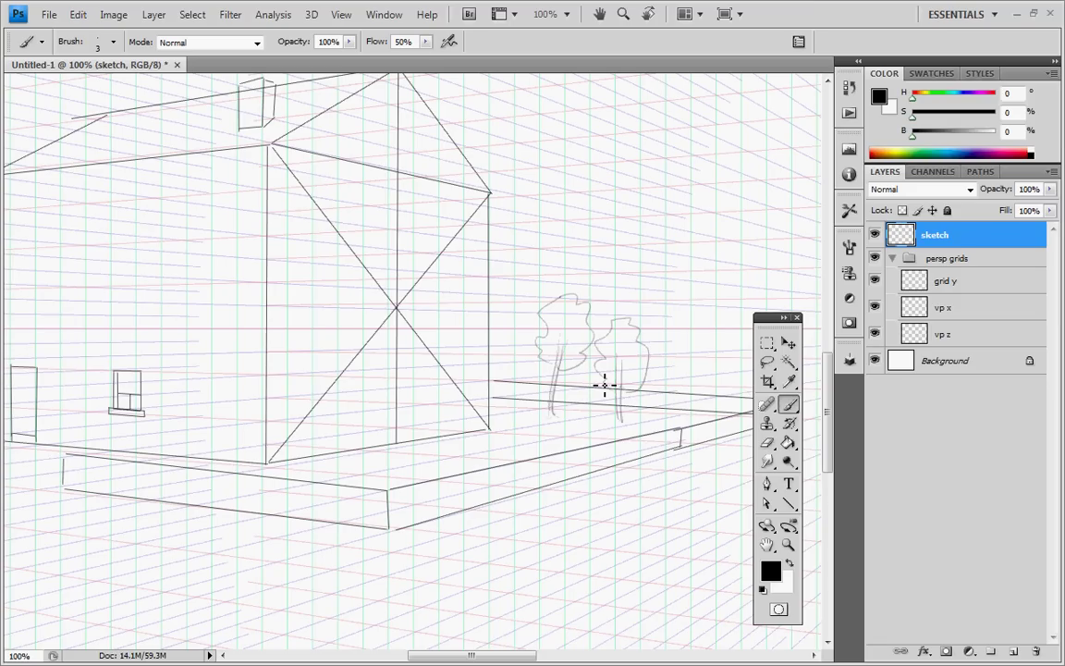
{"action": "key", "text": "ctrl+minus"}
{"action": "key", "text": "ctrl+minus"}
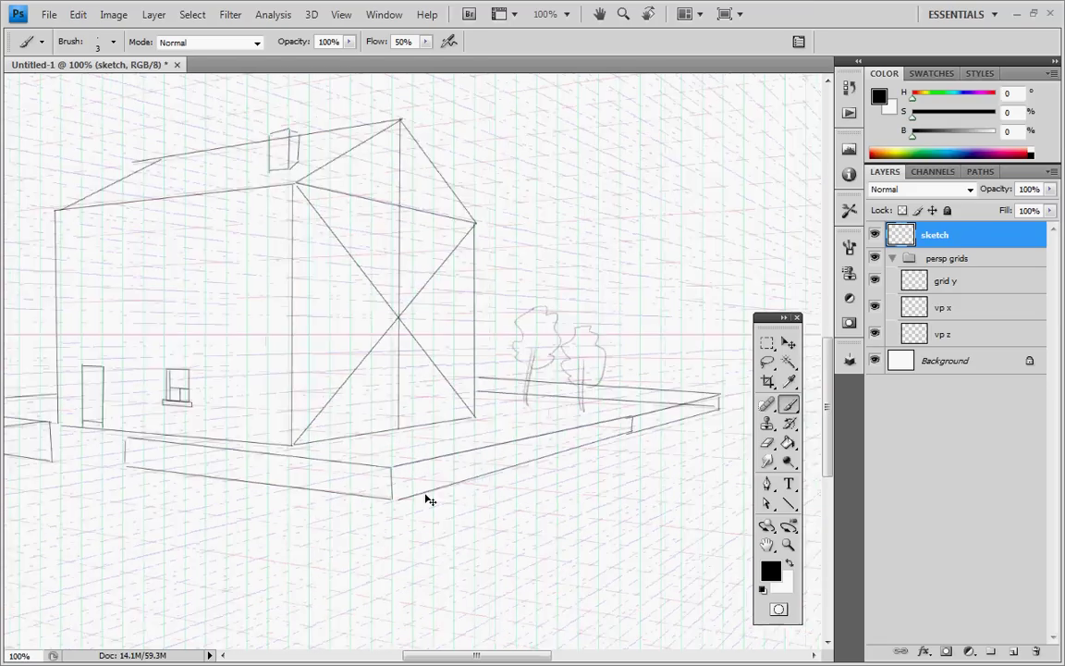
{"action": "key", "text": "ctrl+plus"}
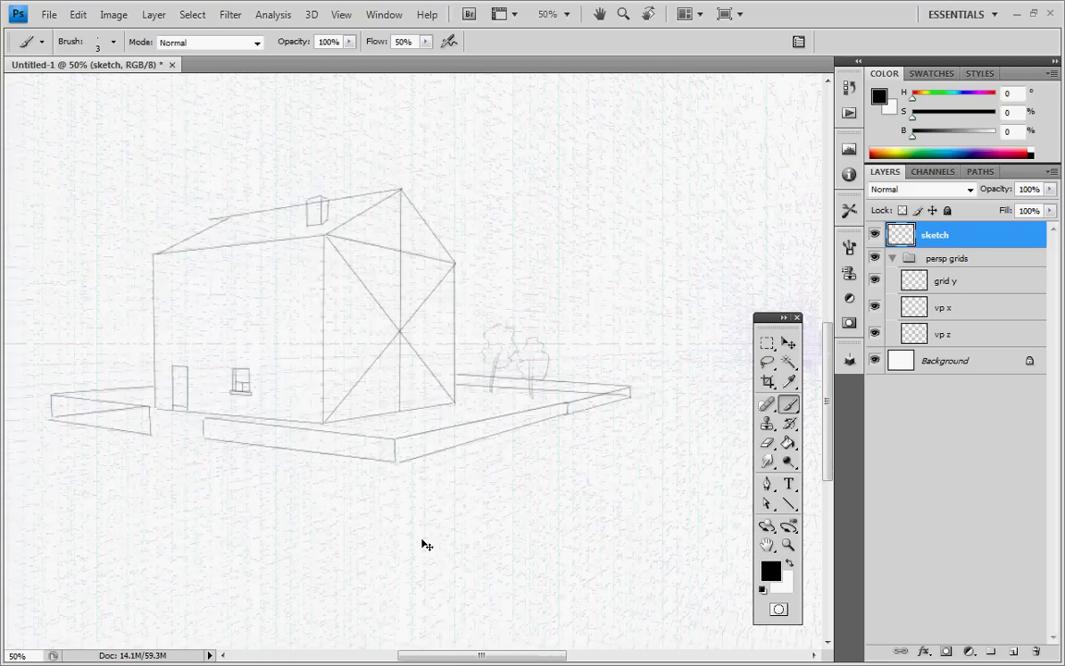
{"action": "key", "text": "ctrl+minus"}
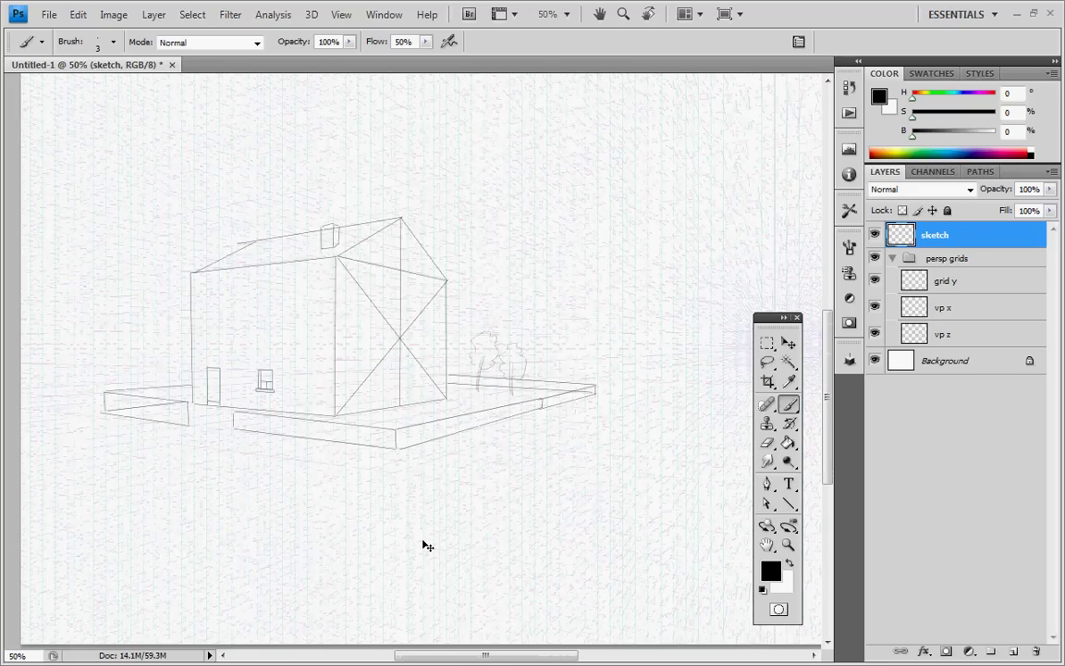